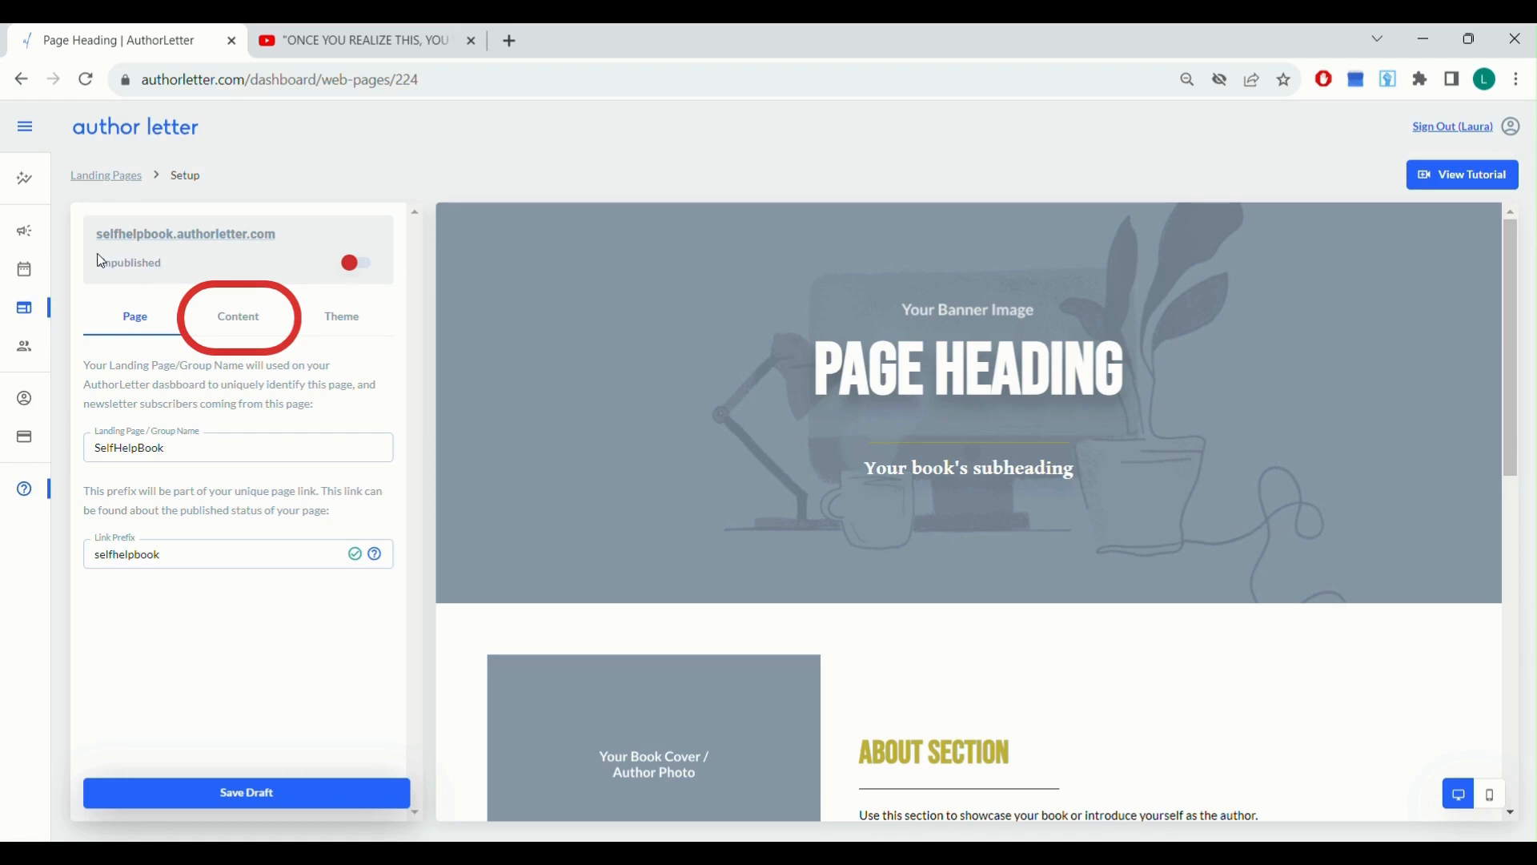
Open the content settings of the SelfHelpBook landing page.
left_click(235, 325)
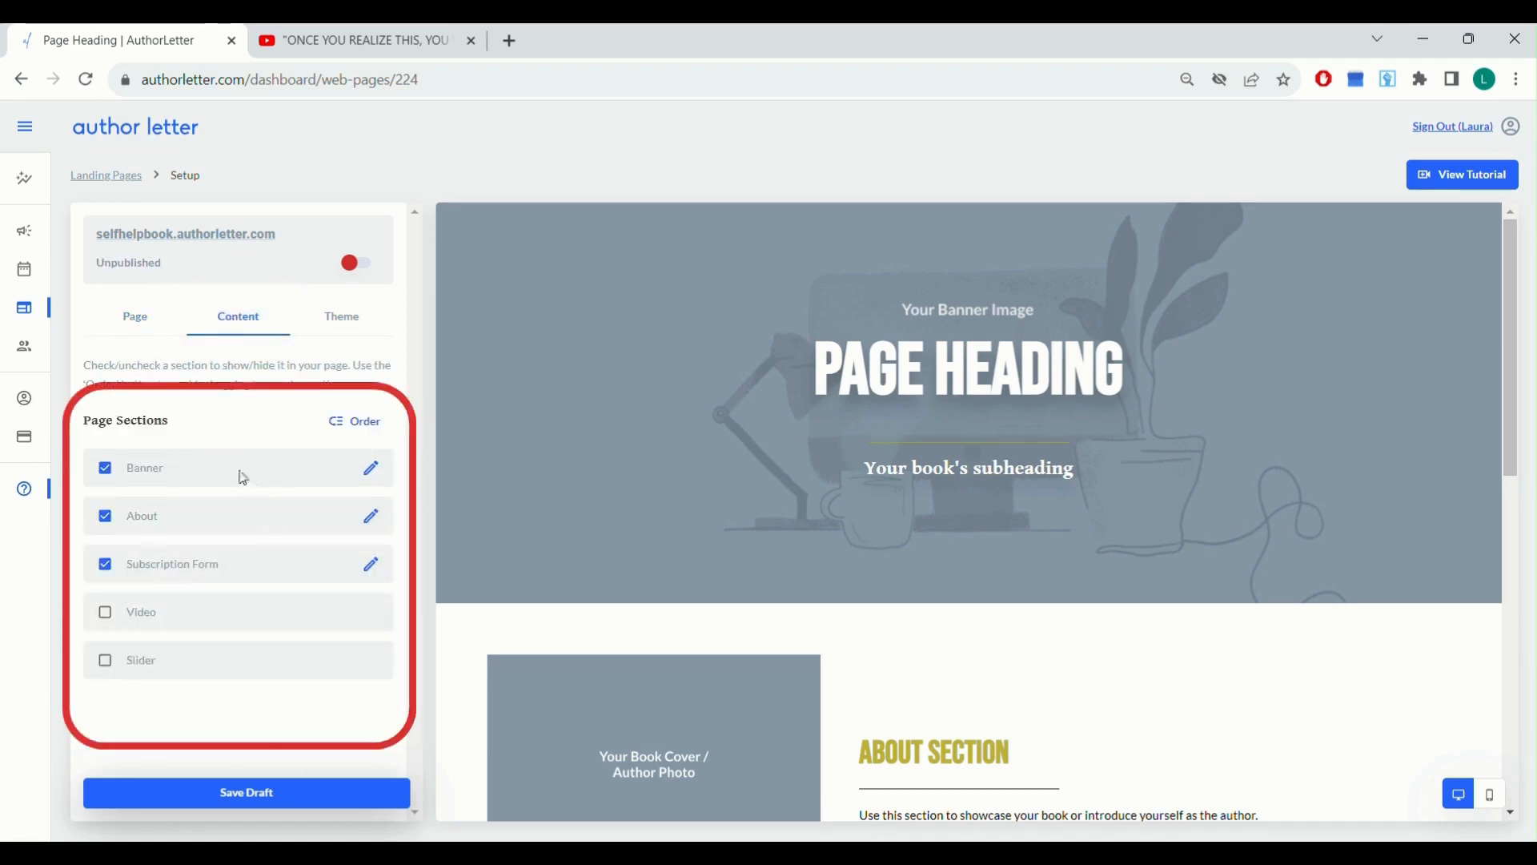
Try hiding and re-showing the Banner and About sections on the page.
left_click(103, 473)
left_click(103, 472)
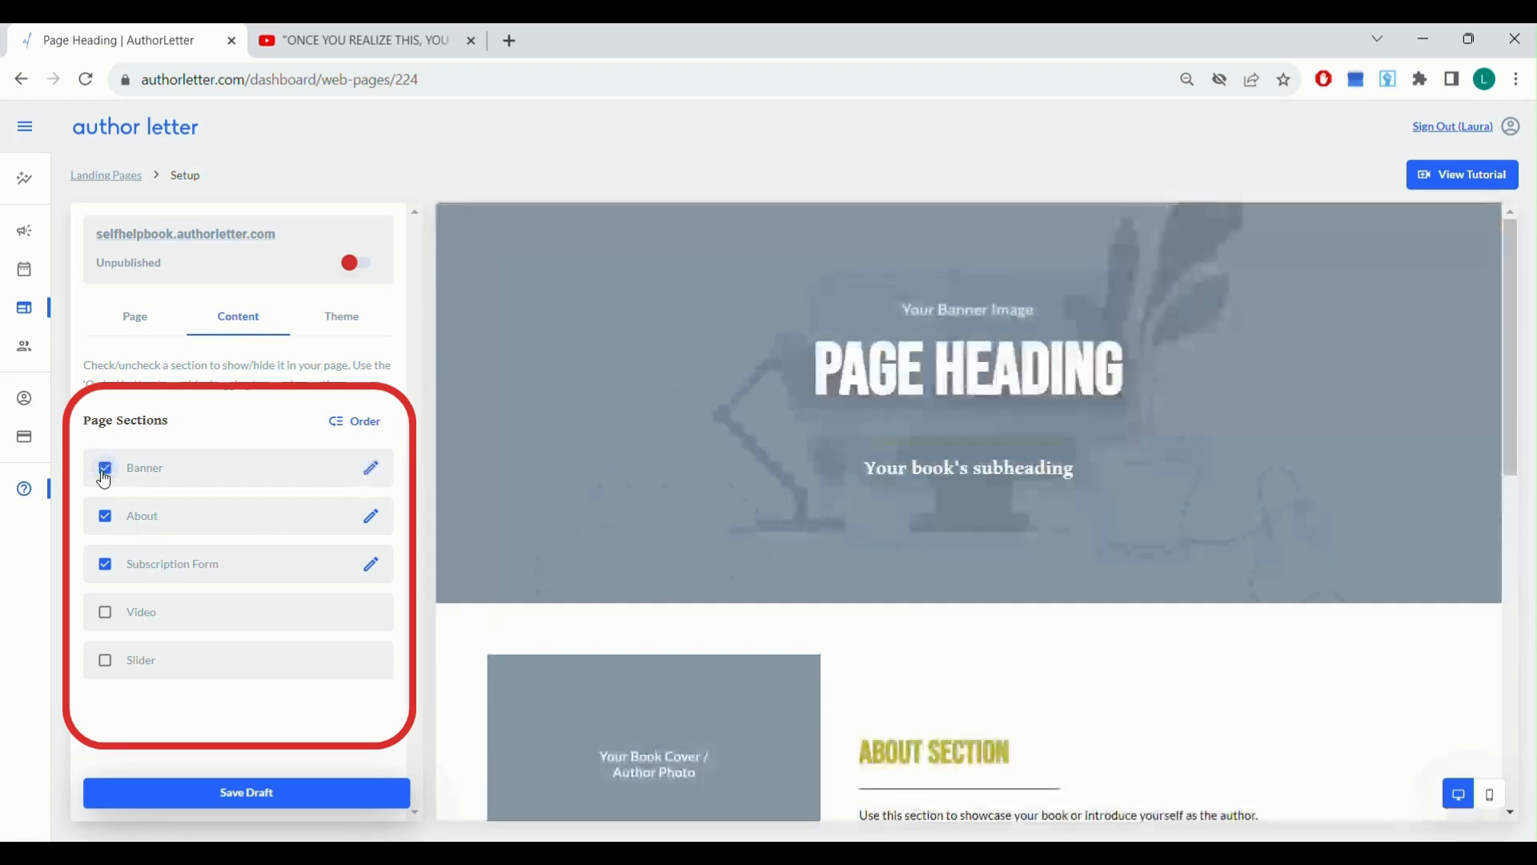
left_click(107, 518)
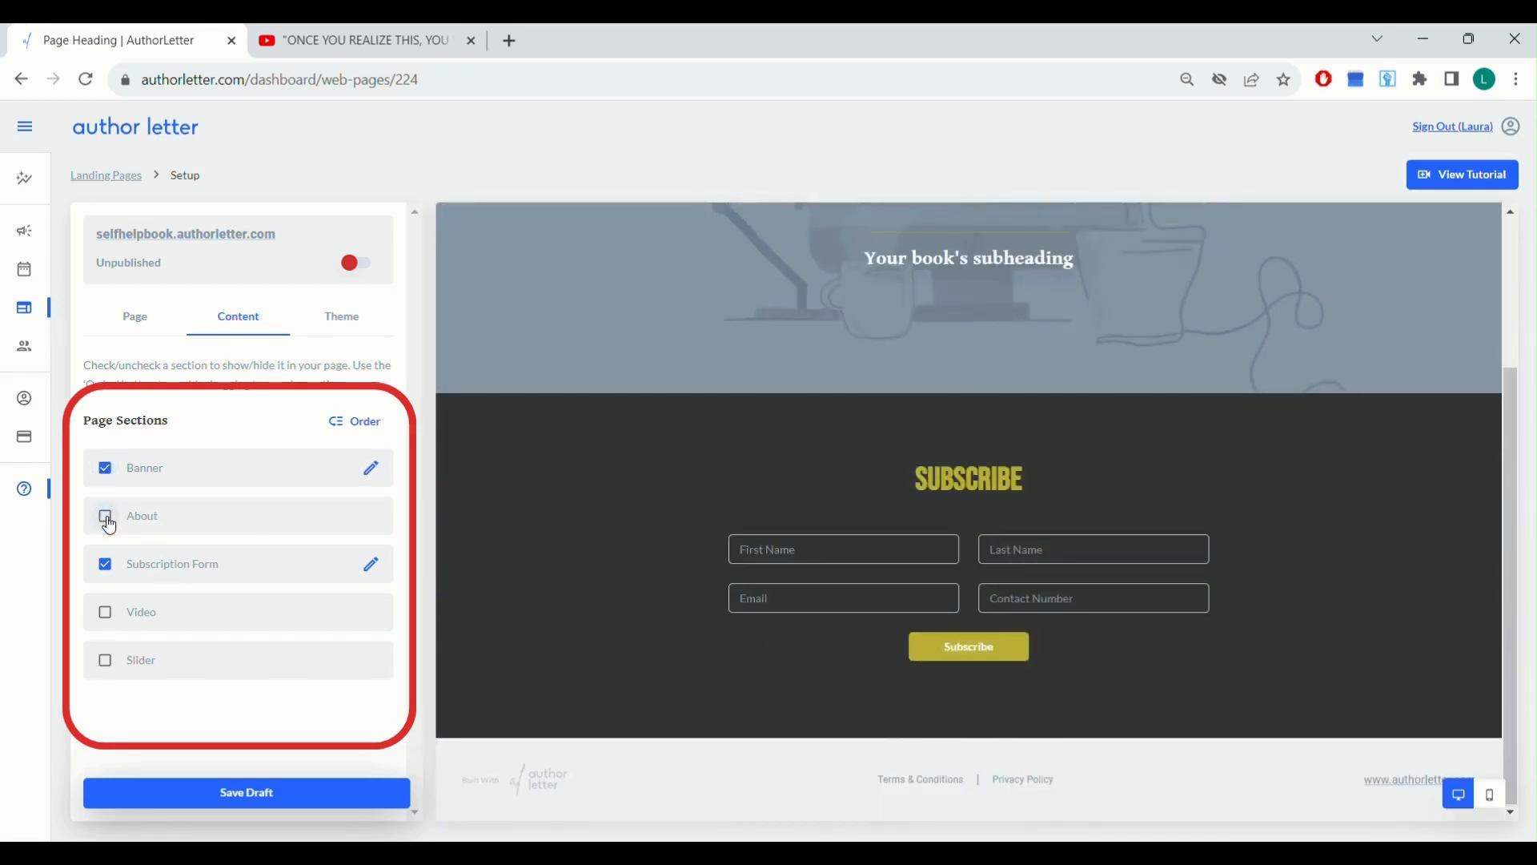
left_click(106, 519)
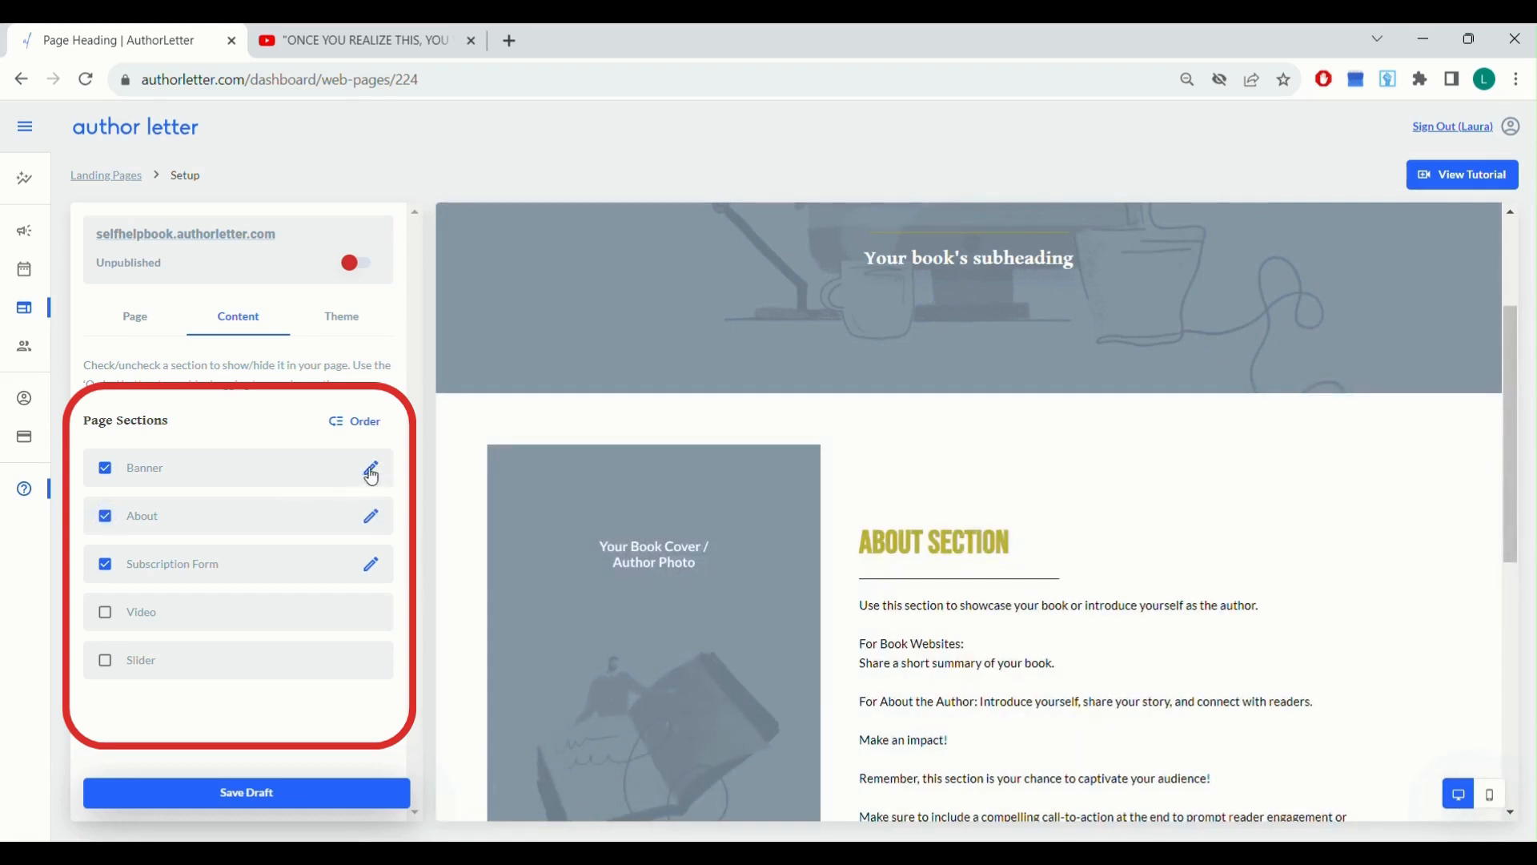
Set the Banner's background to the red canyon photo from the image library's Nature & Aesthetics category.
scroll(558, 444, "up", 3)
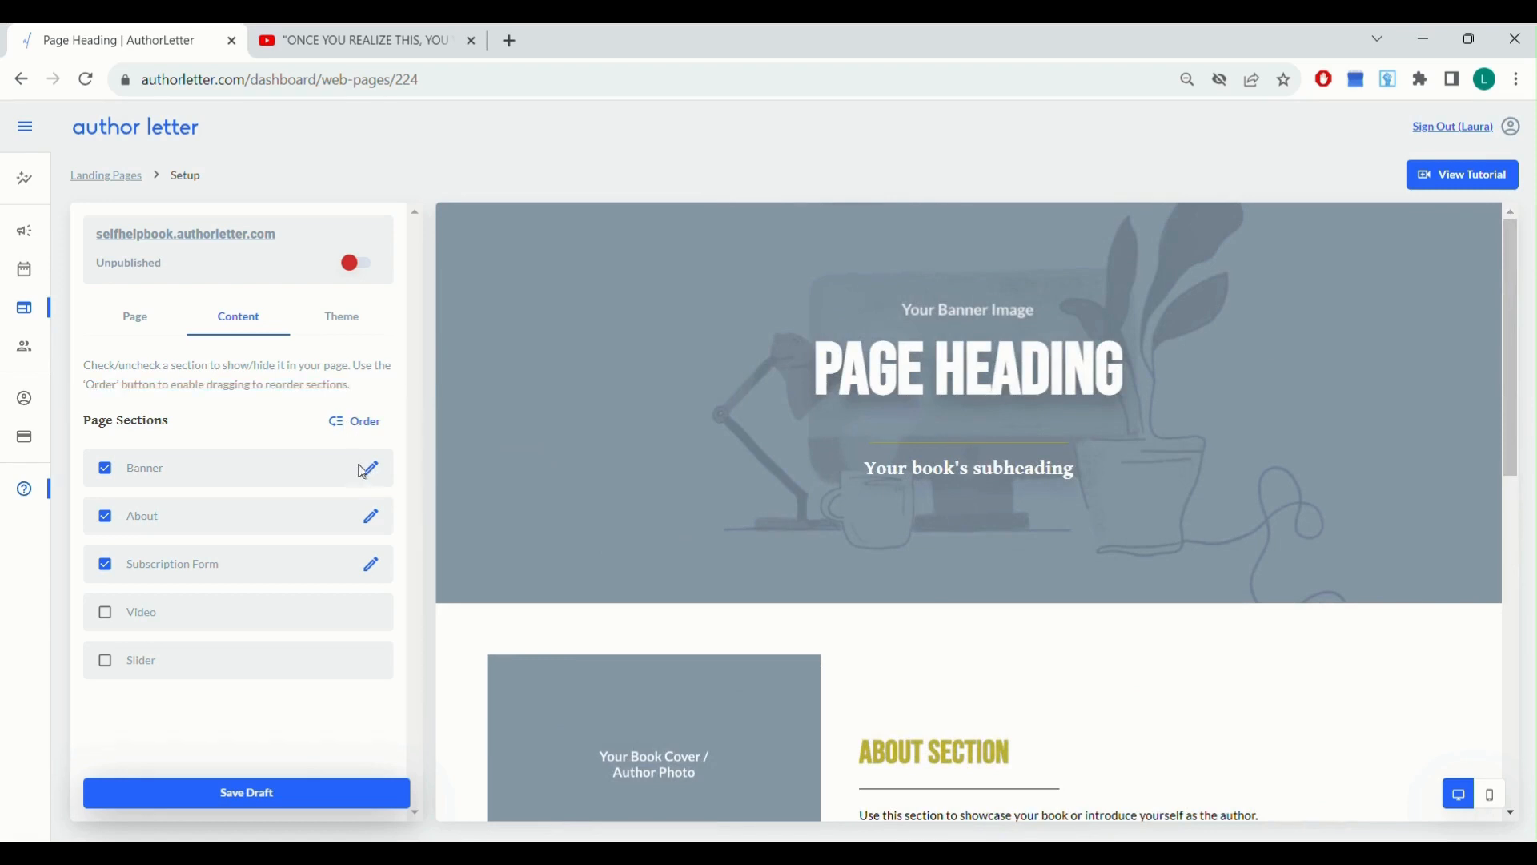
left_click(373, 472)
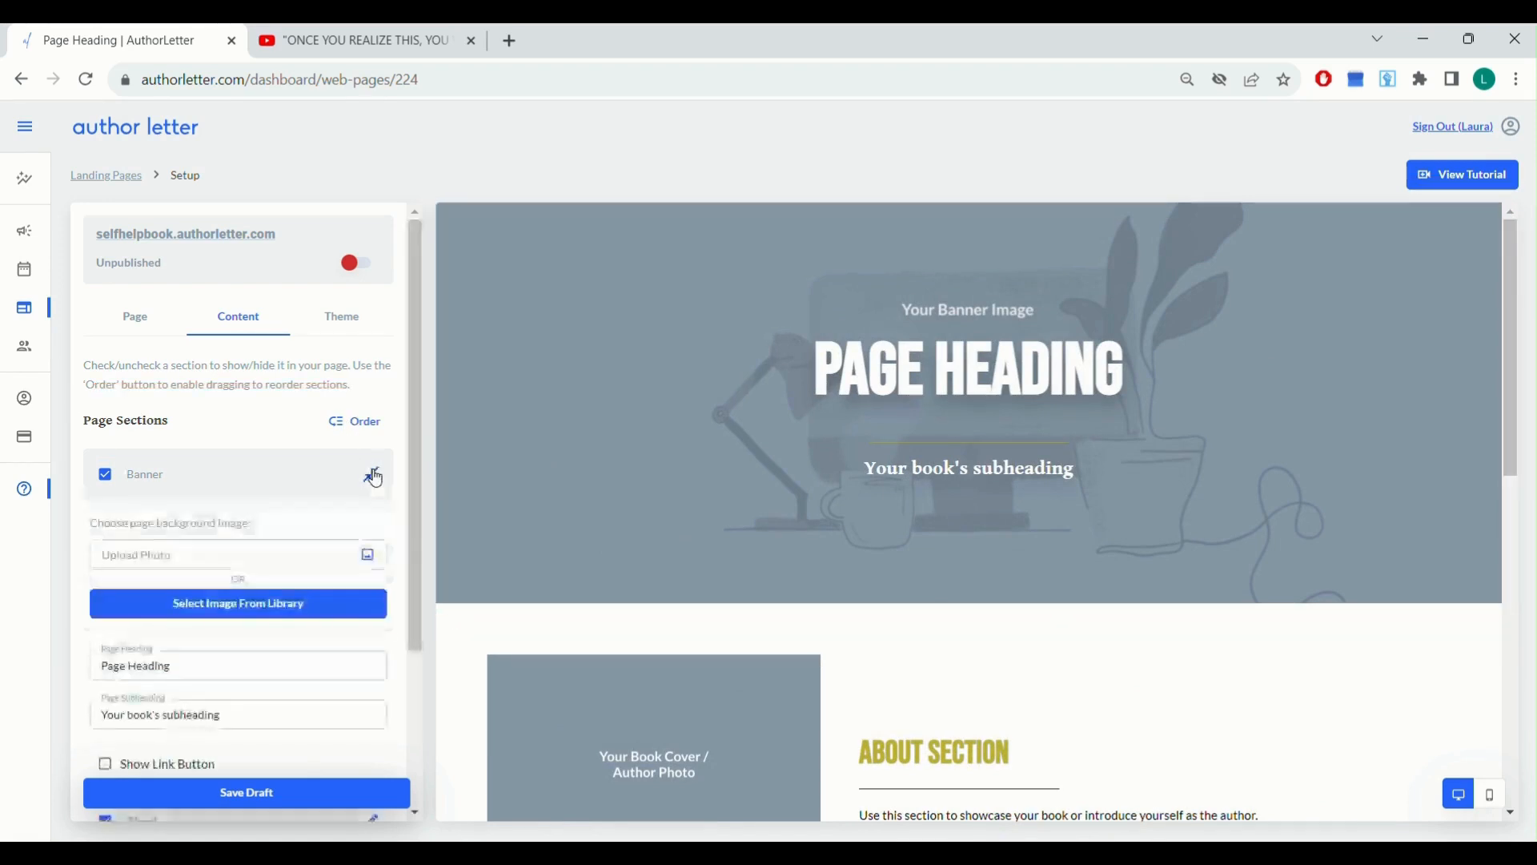
scroll(375, 478, "down", 2)
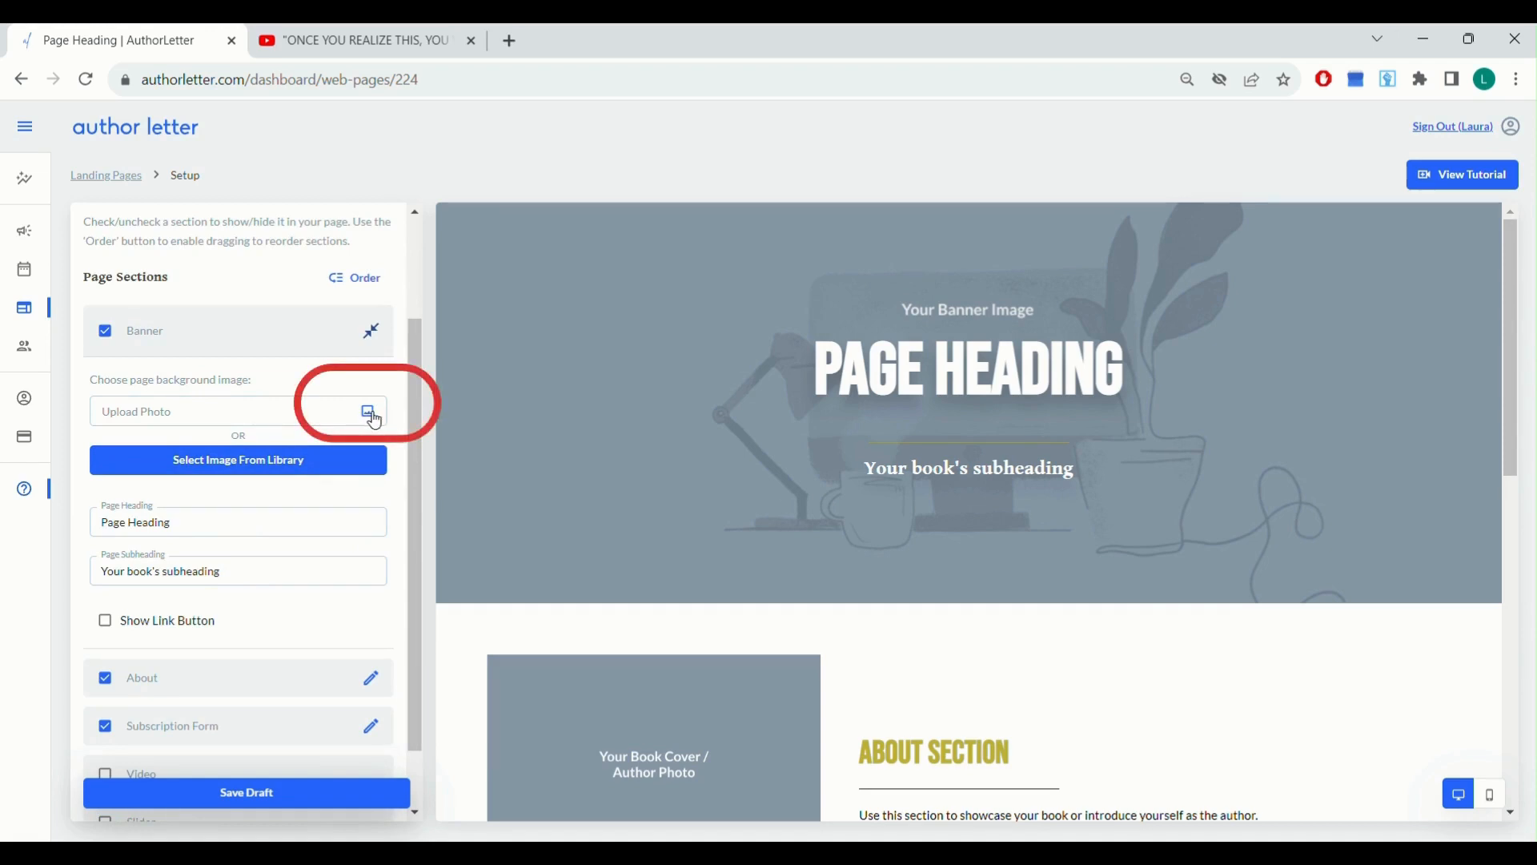
left_click(240, 464)
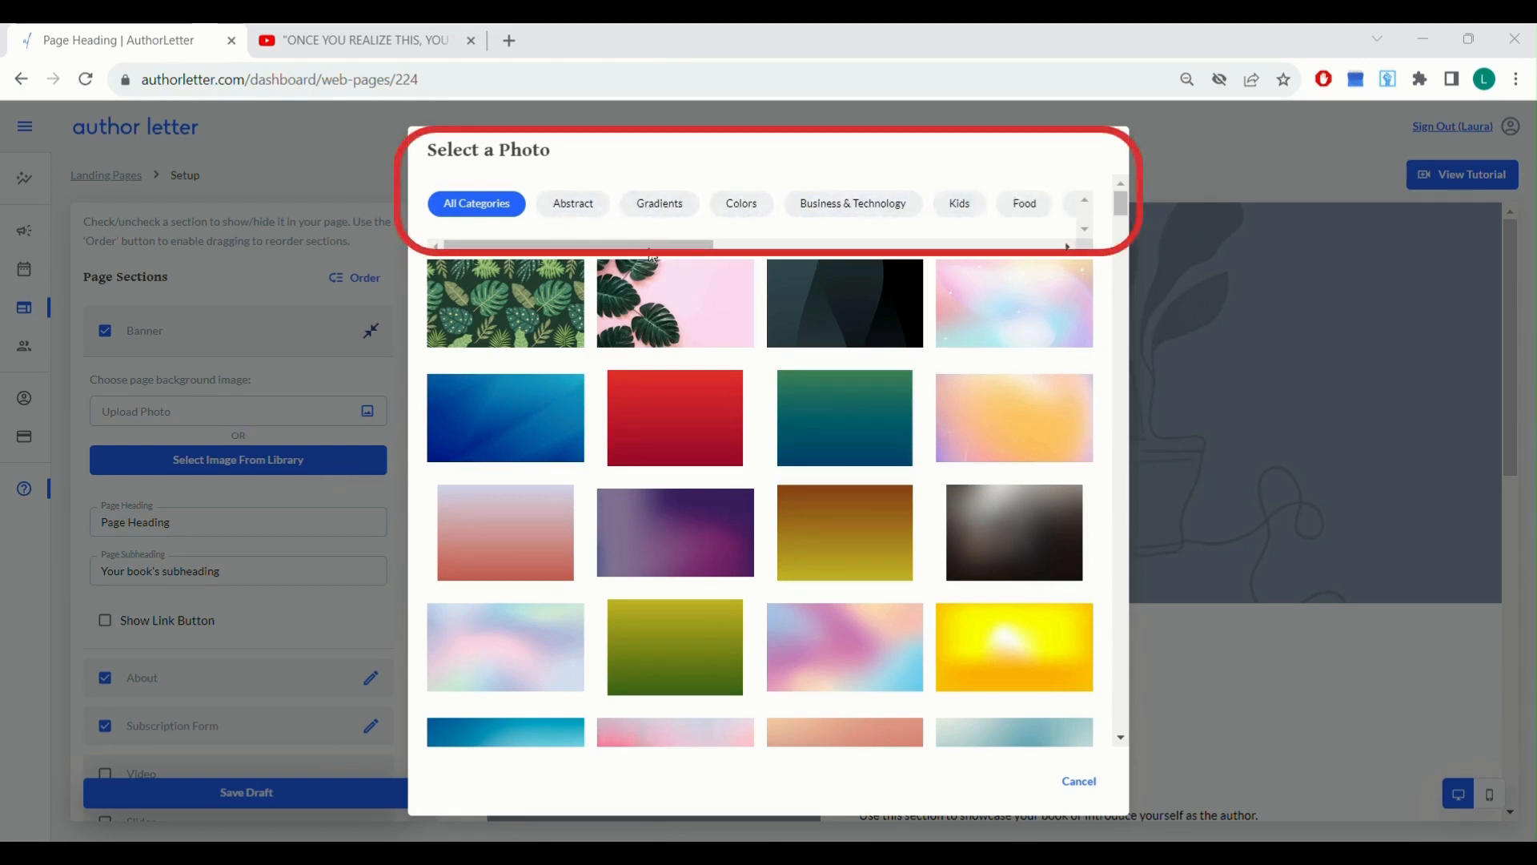
left_click_drag(663, 247, 844, 258)
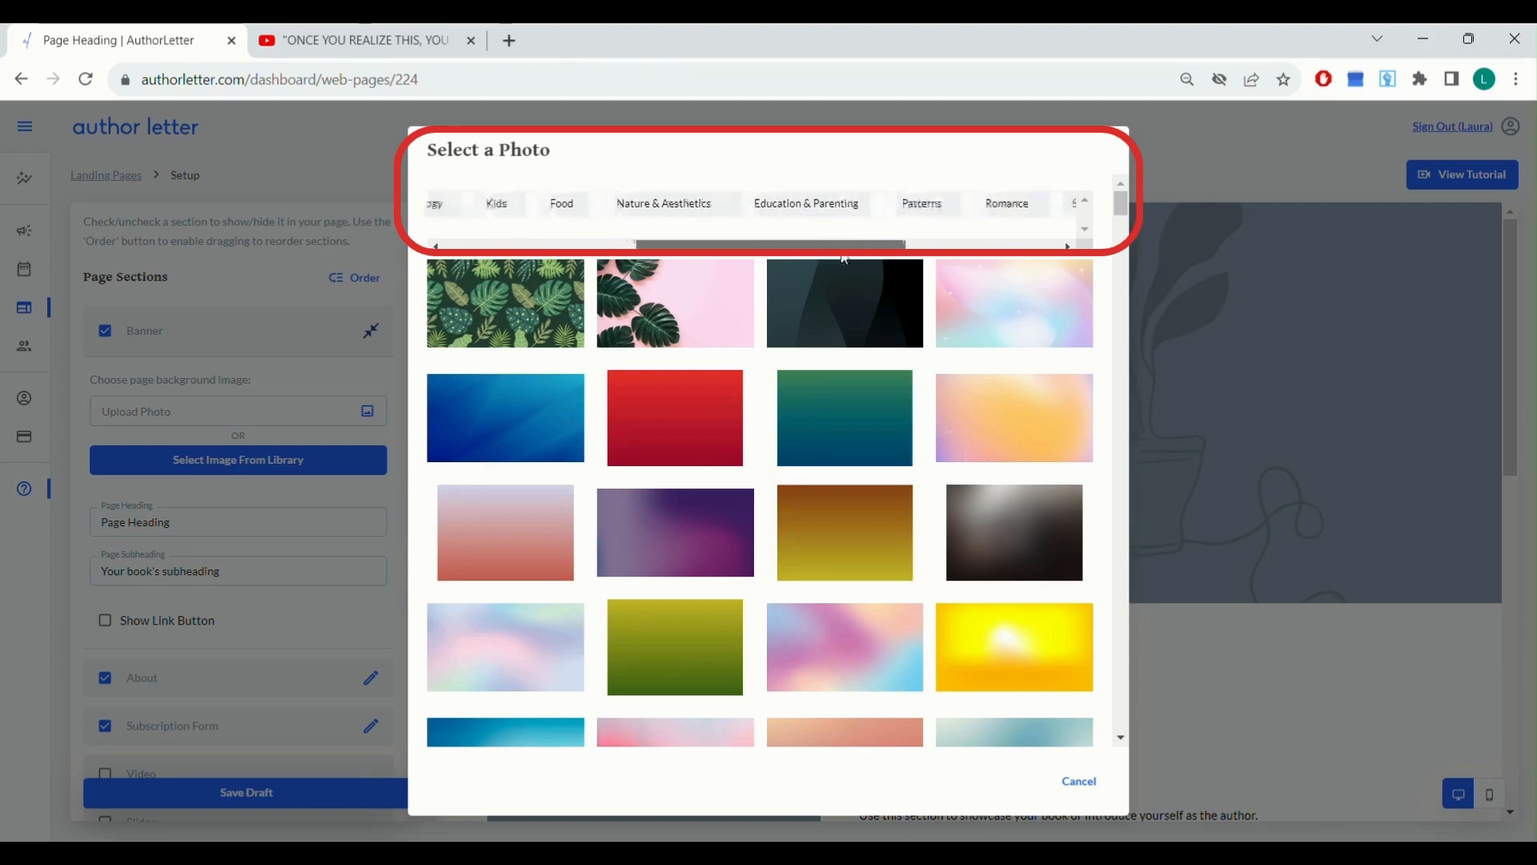
left_click(664, 210)
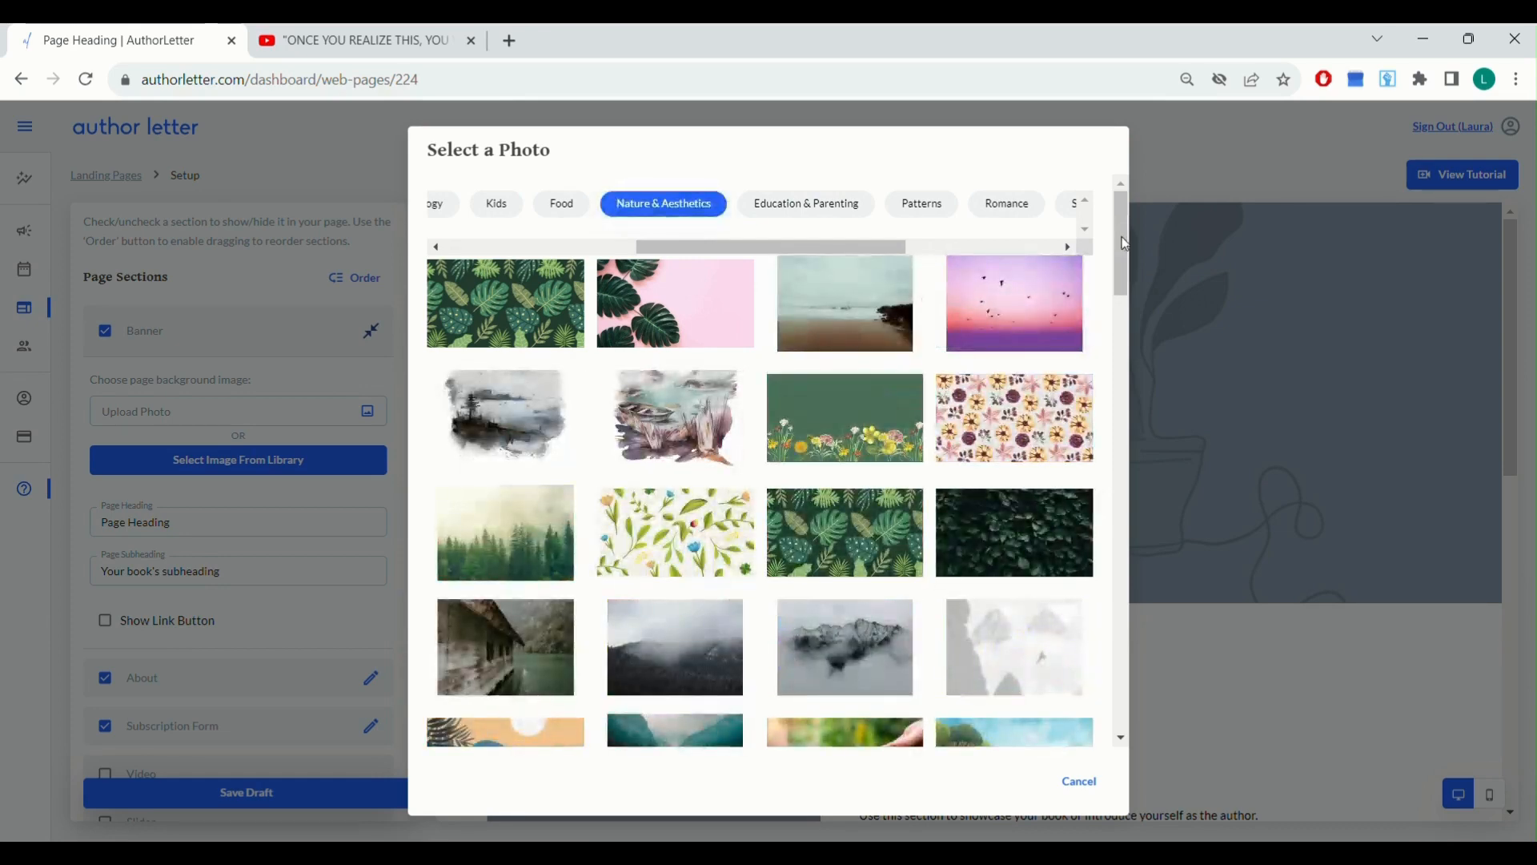
left_click_drag(1124, 243, 1132, 717)
left_click(488, 687)
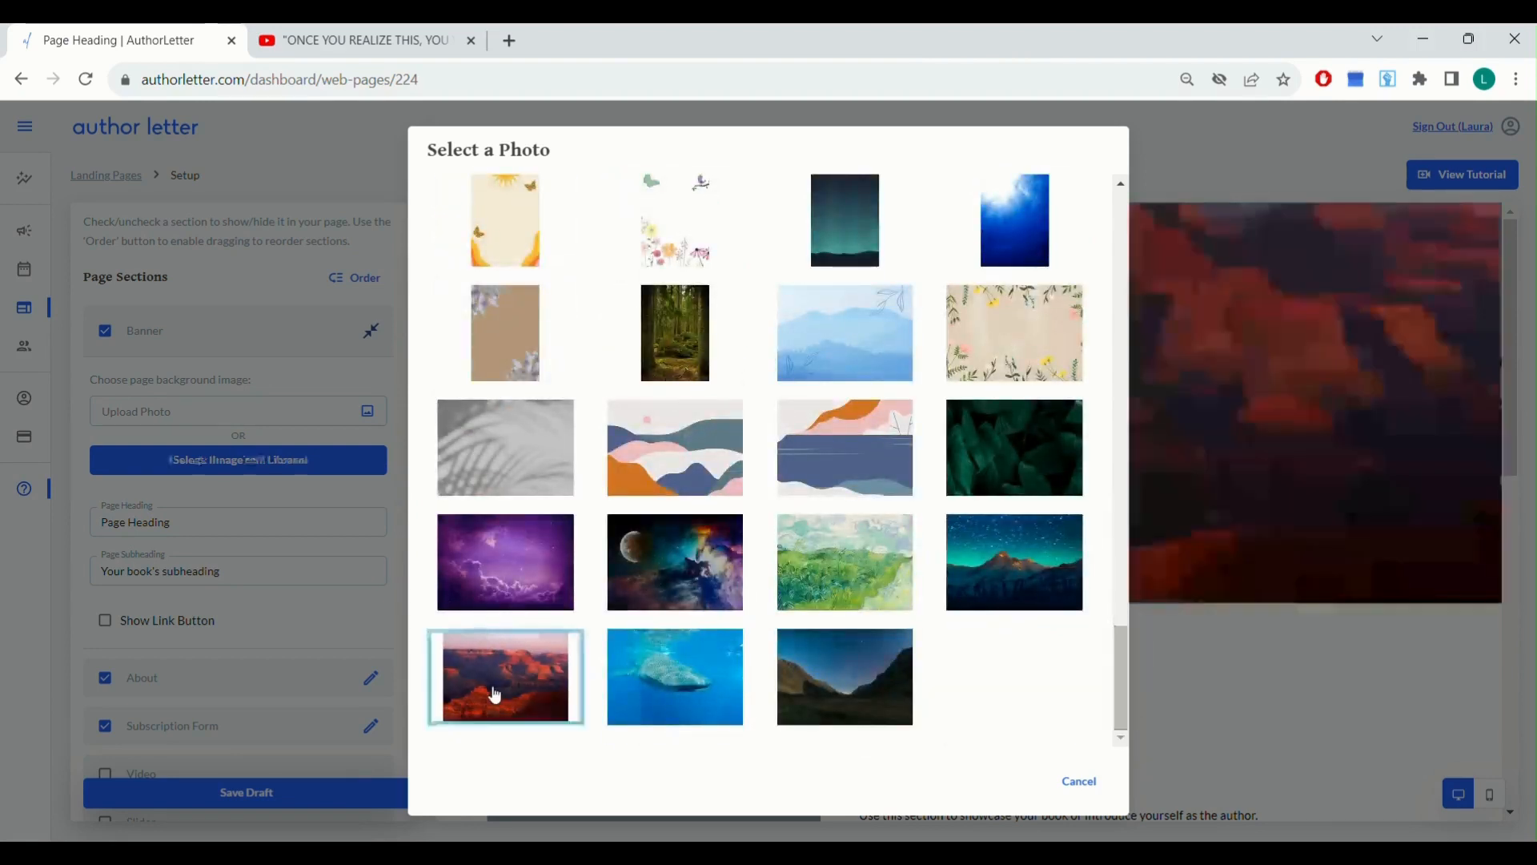
Replace the Banner's page heading with "Self Help Book".
left_click(234, 527)
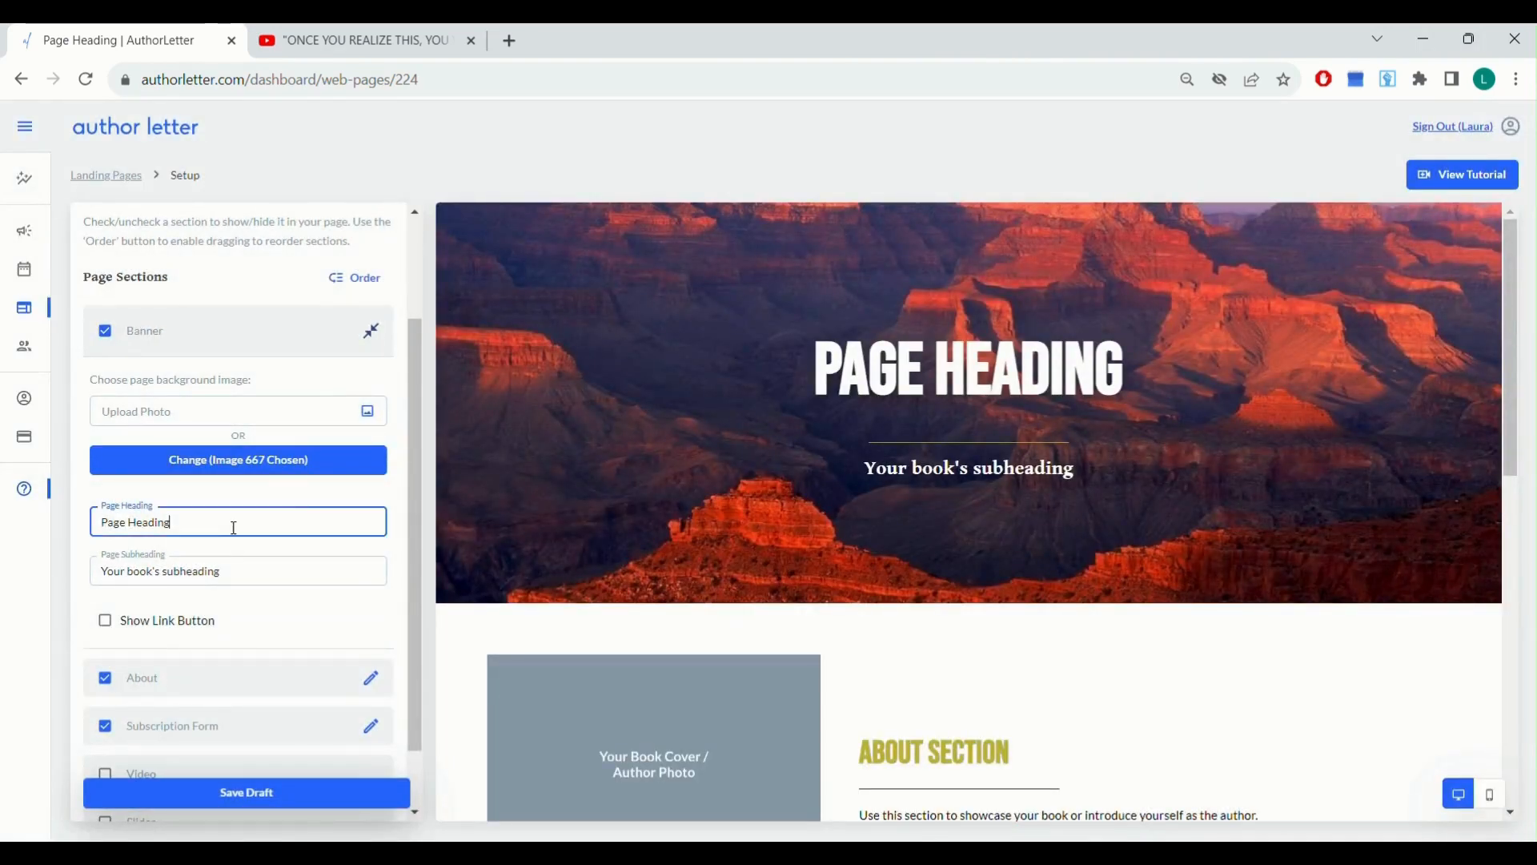
left_click_drag(230, 528, 16, 530)
type("S")
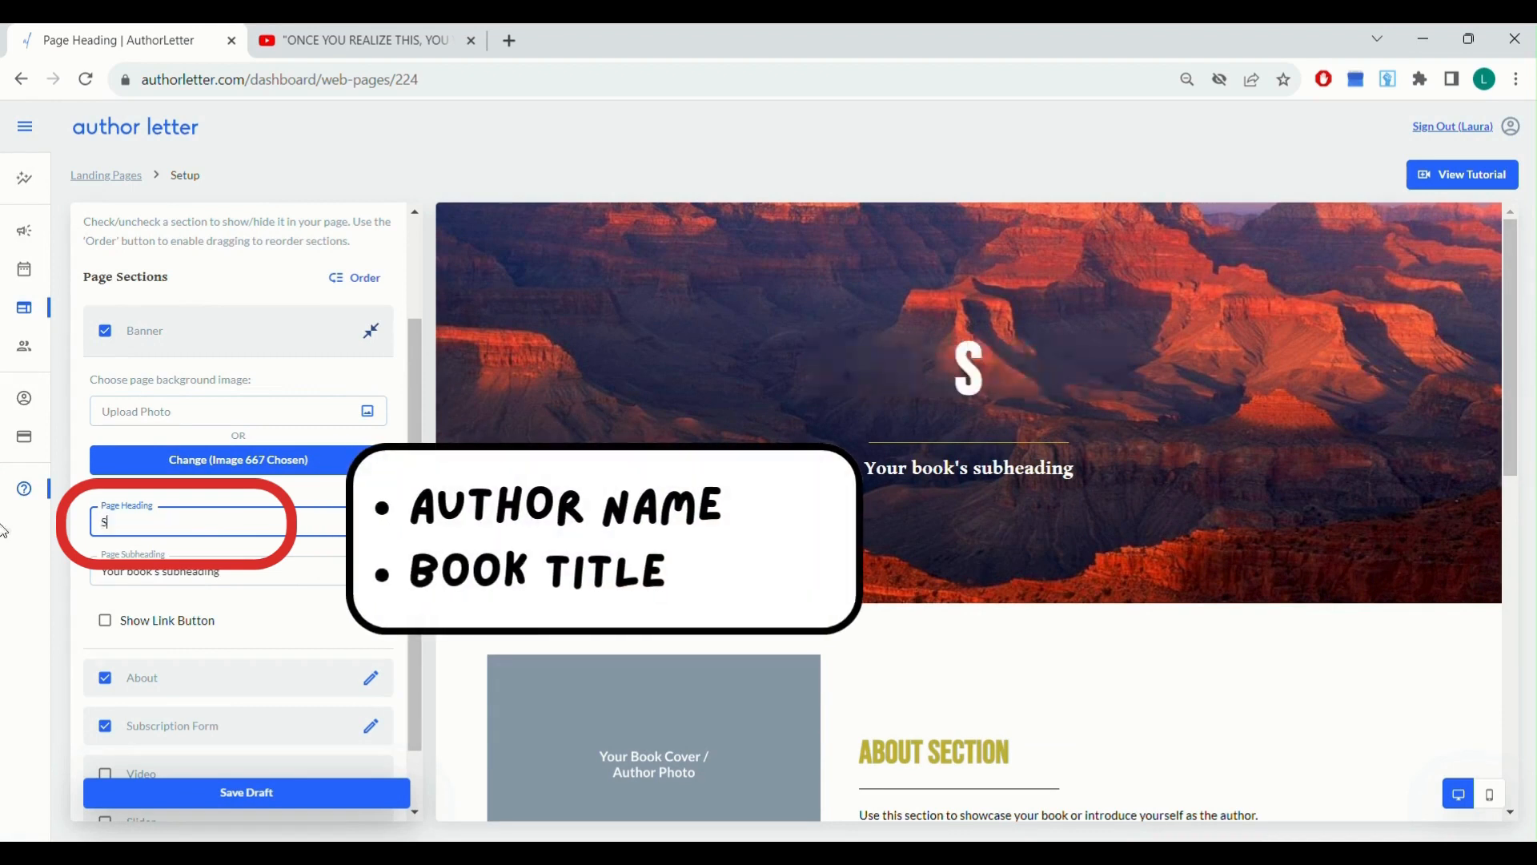
type("elf Helo")
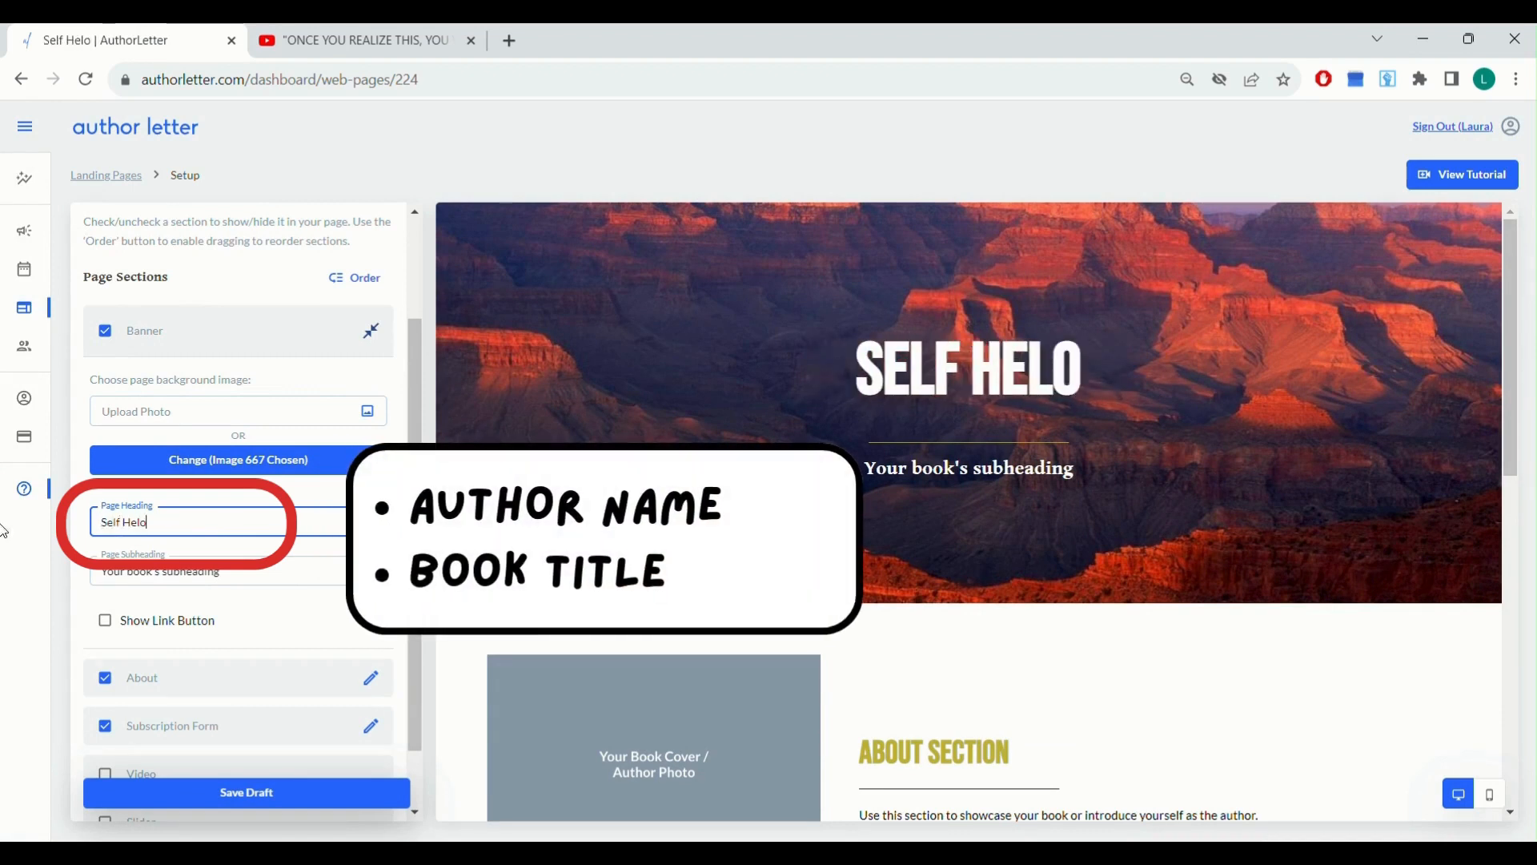
key("BackSpace")
type("p Book")
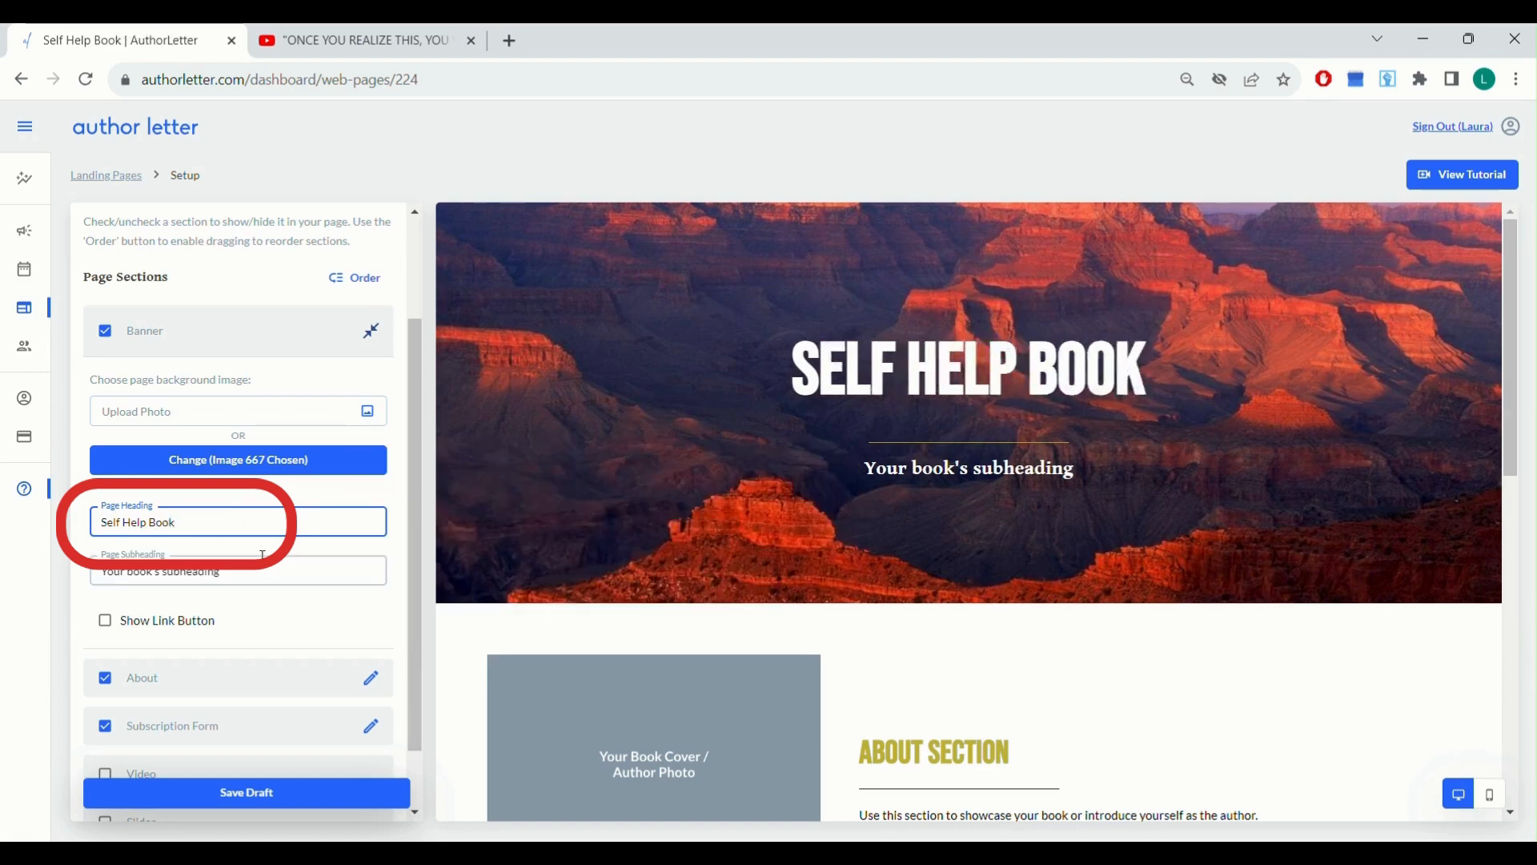
Replace the Banner's page subheading with "Best Book Ever".
left_click(244, 575)
key("ctrl+a")
key("BackSpace")
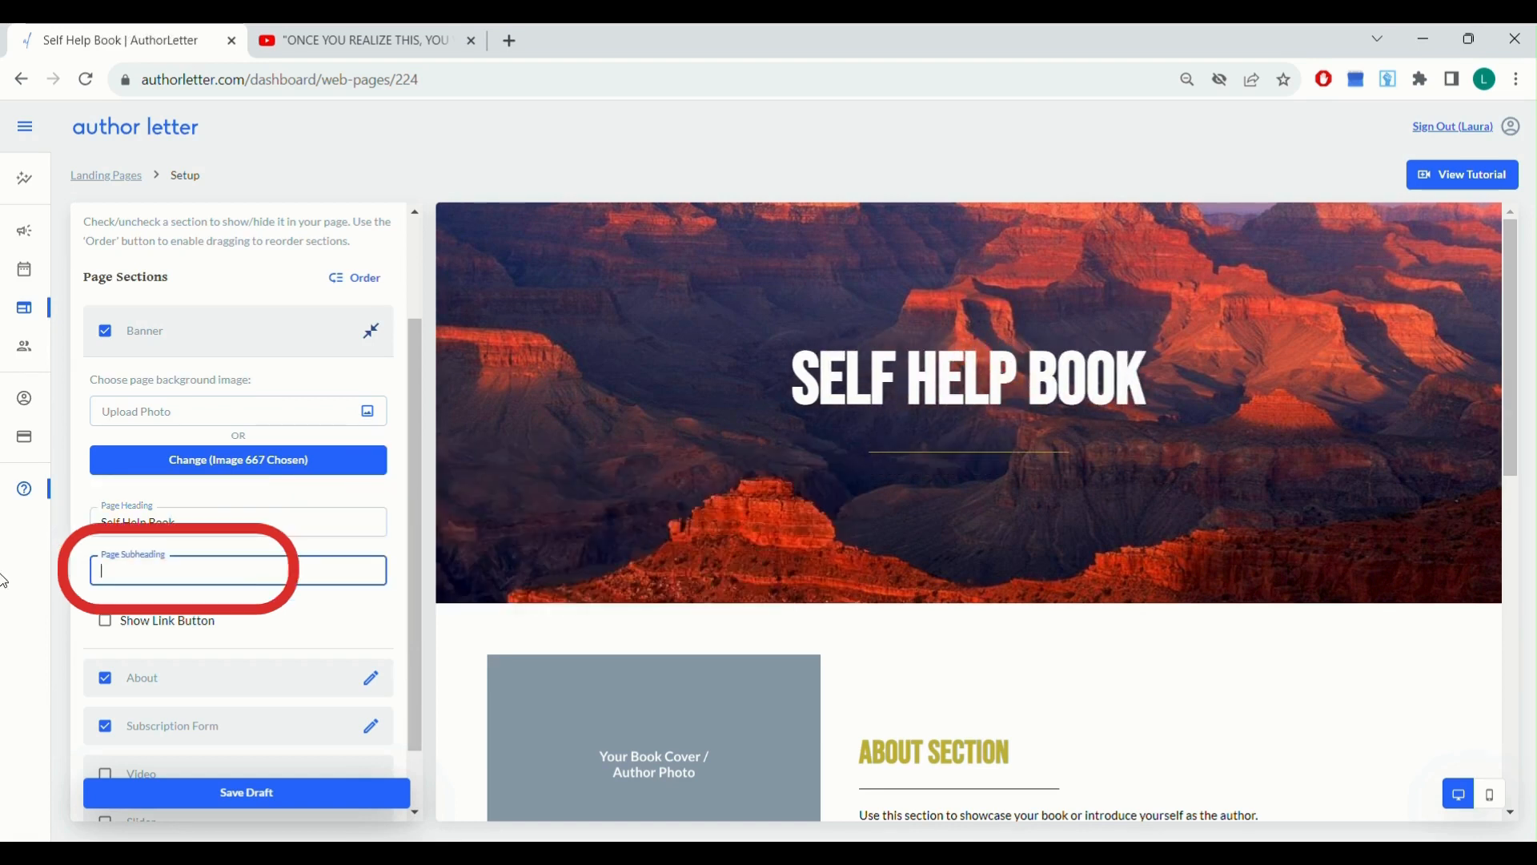
type("Best Bo")
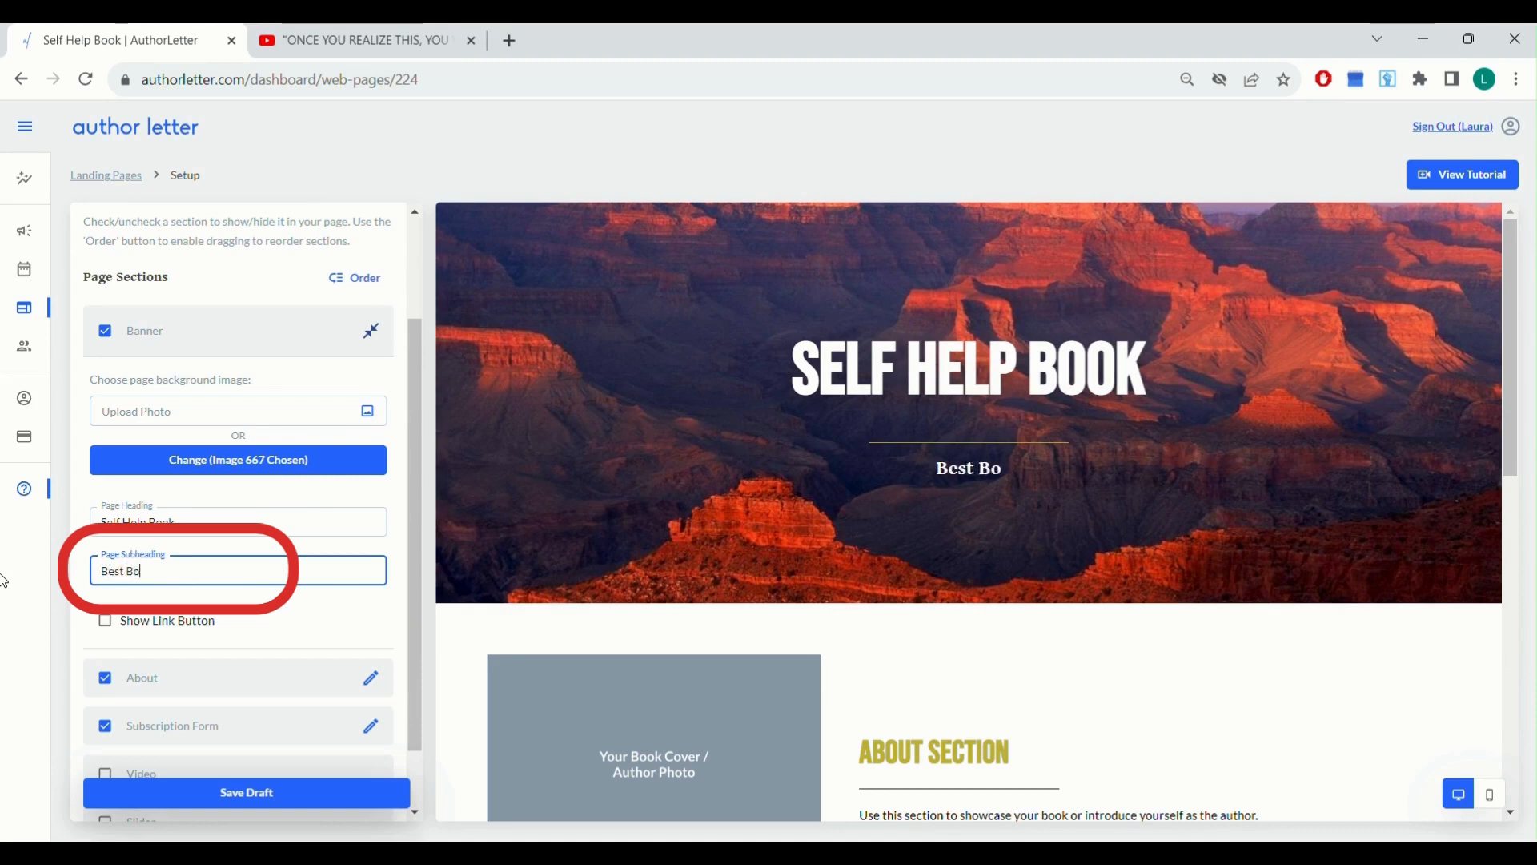
type("ok Ever")
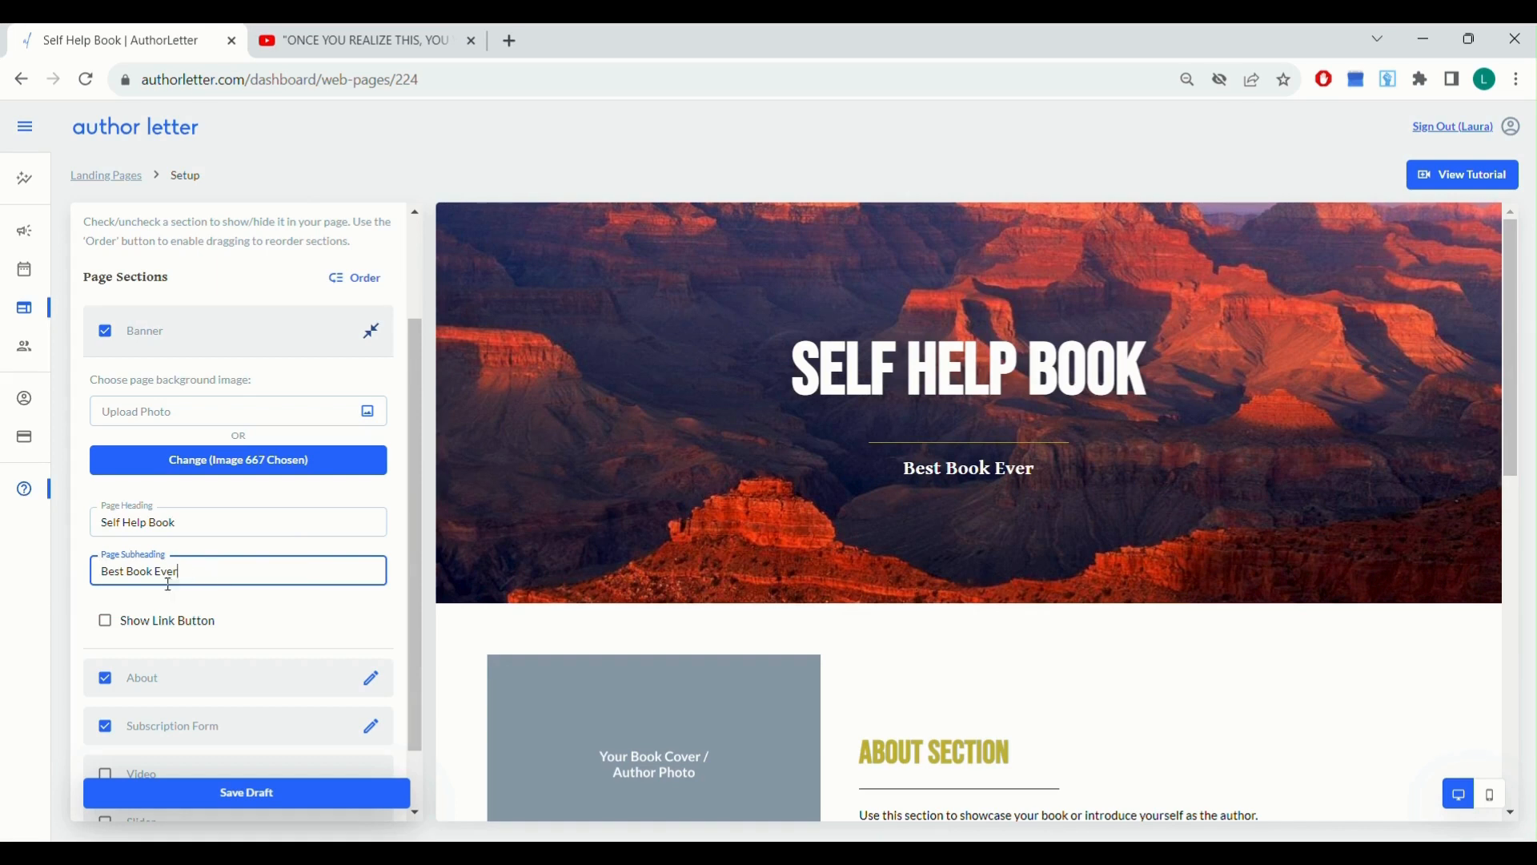
Show the Banner's link button and set its link to amazon.com.
left_click(104, 622)
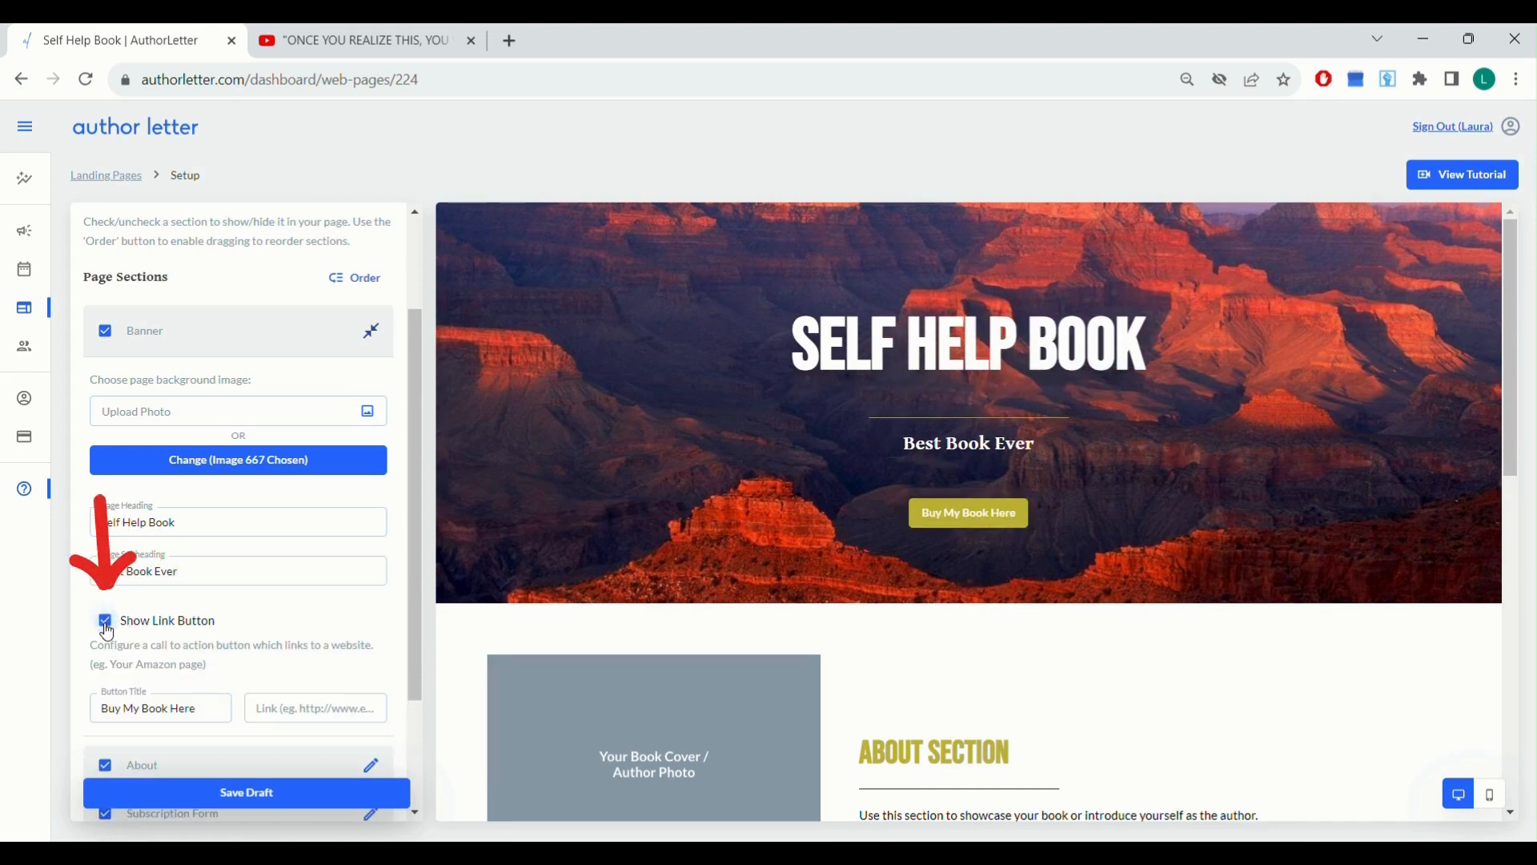
scroll(106, 631, "down", 2)
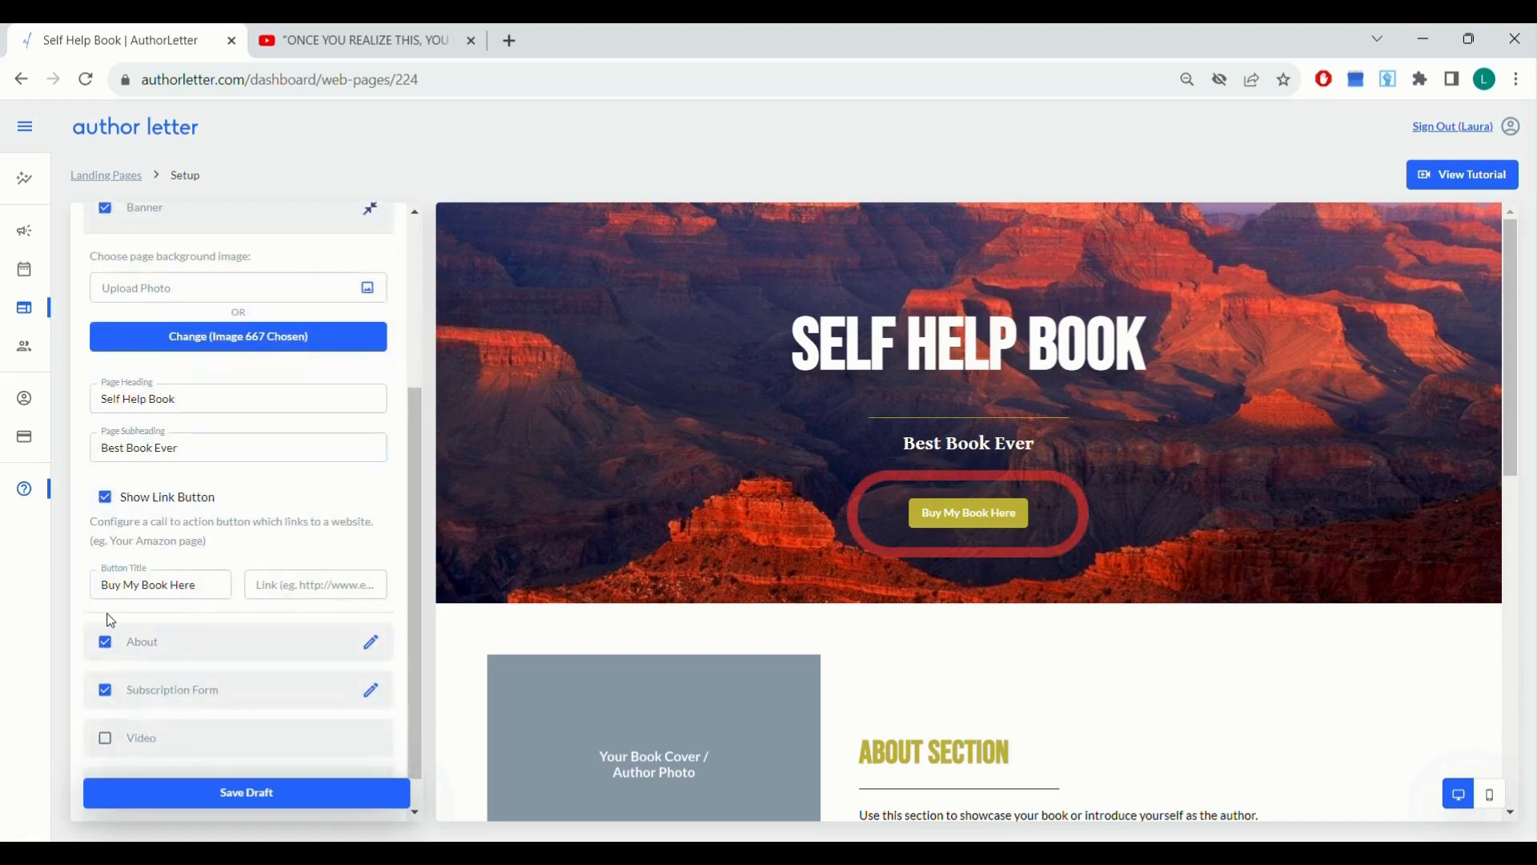
left_click(289, 584)
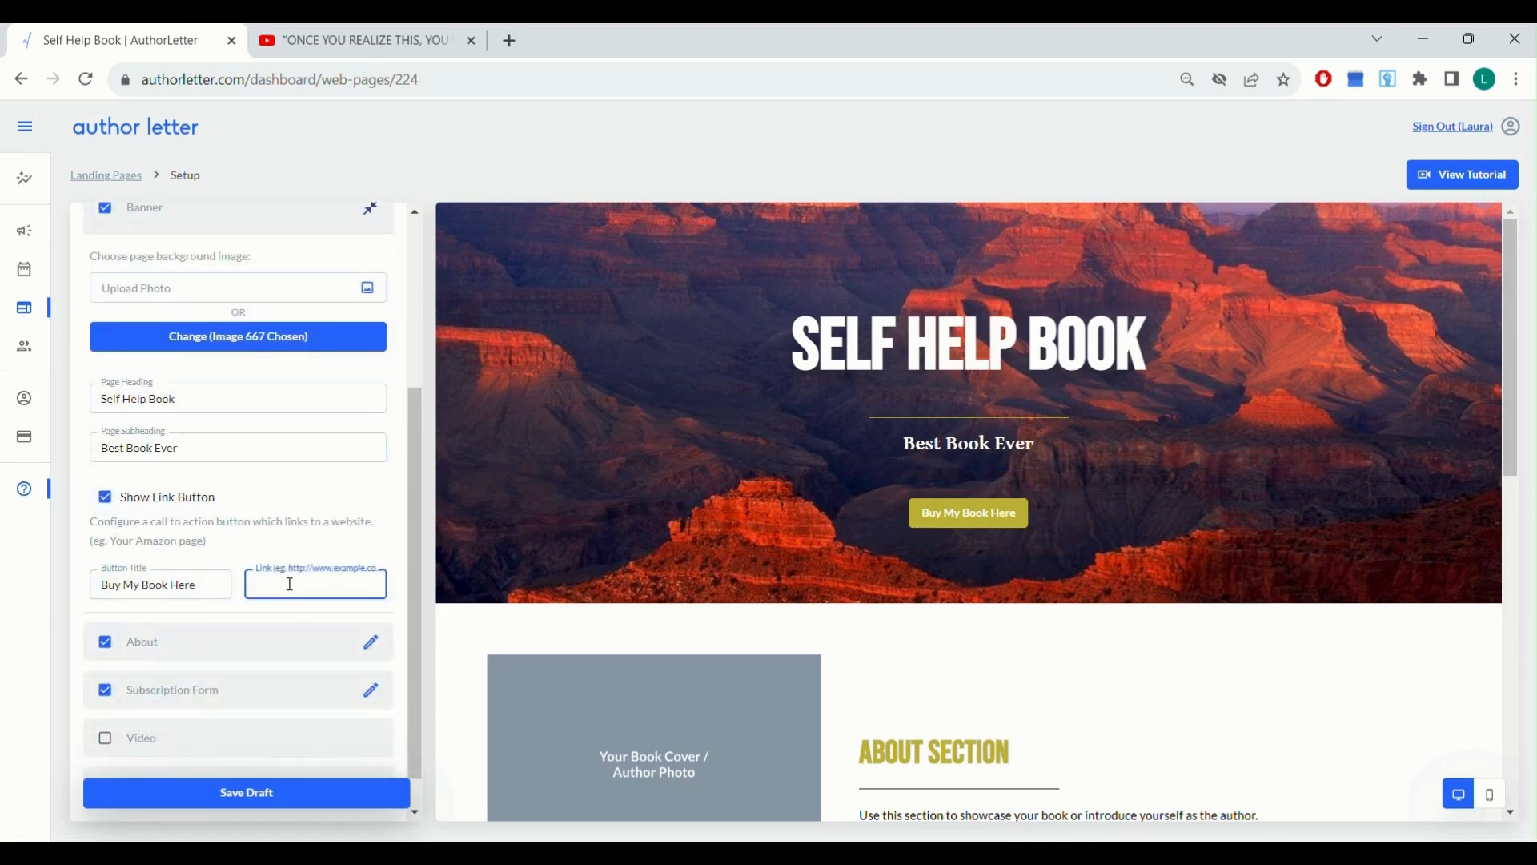
type("amazon.com")
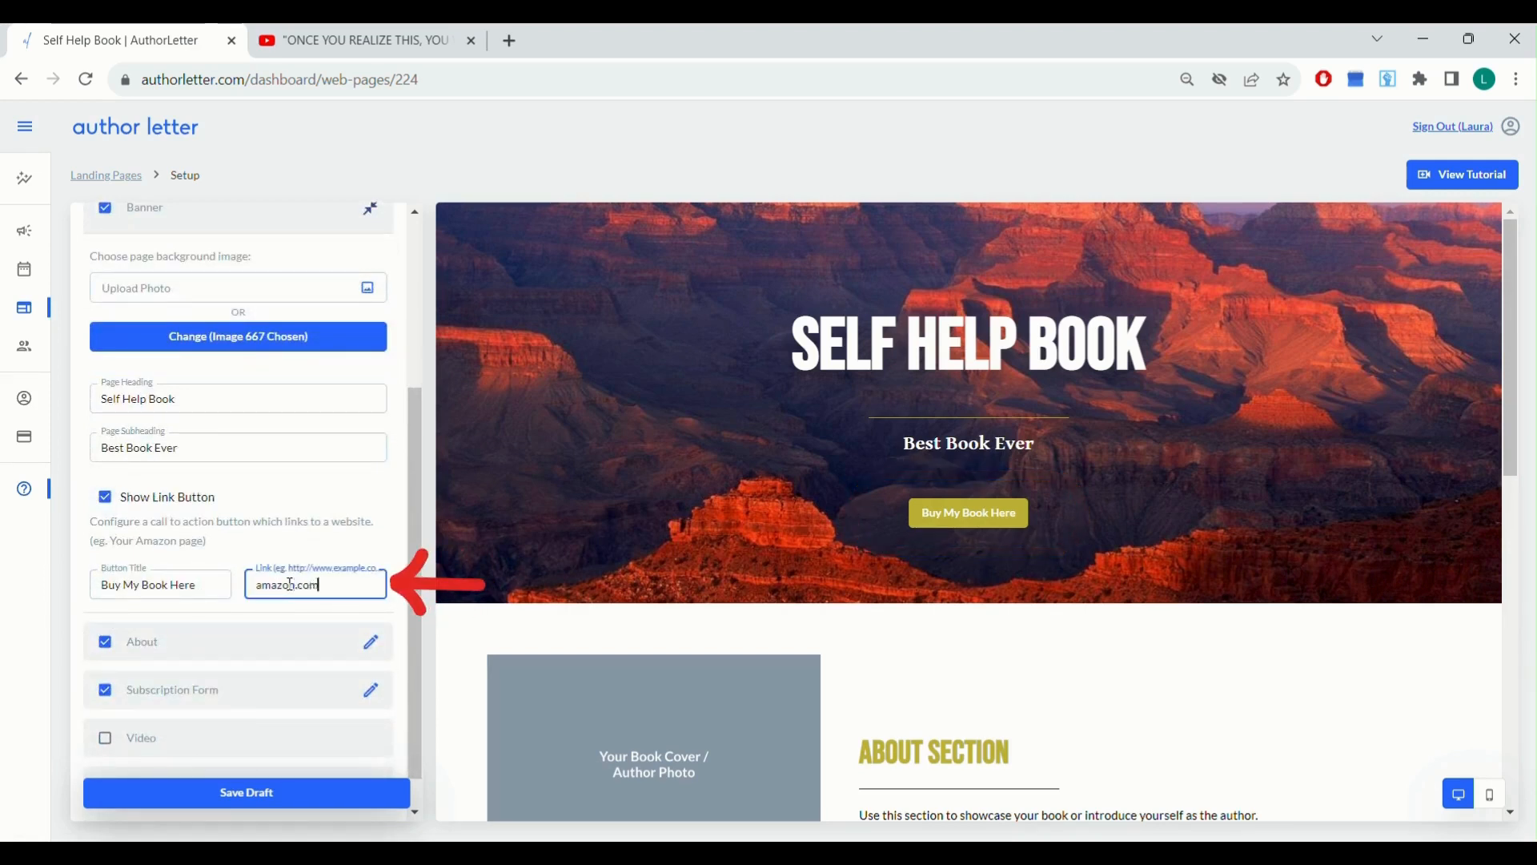
left_click(184, 587)
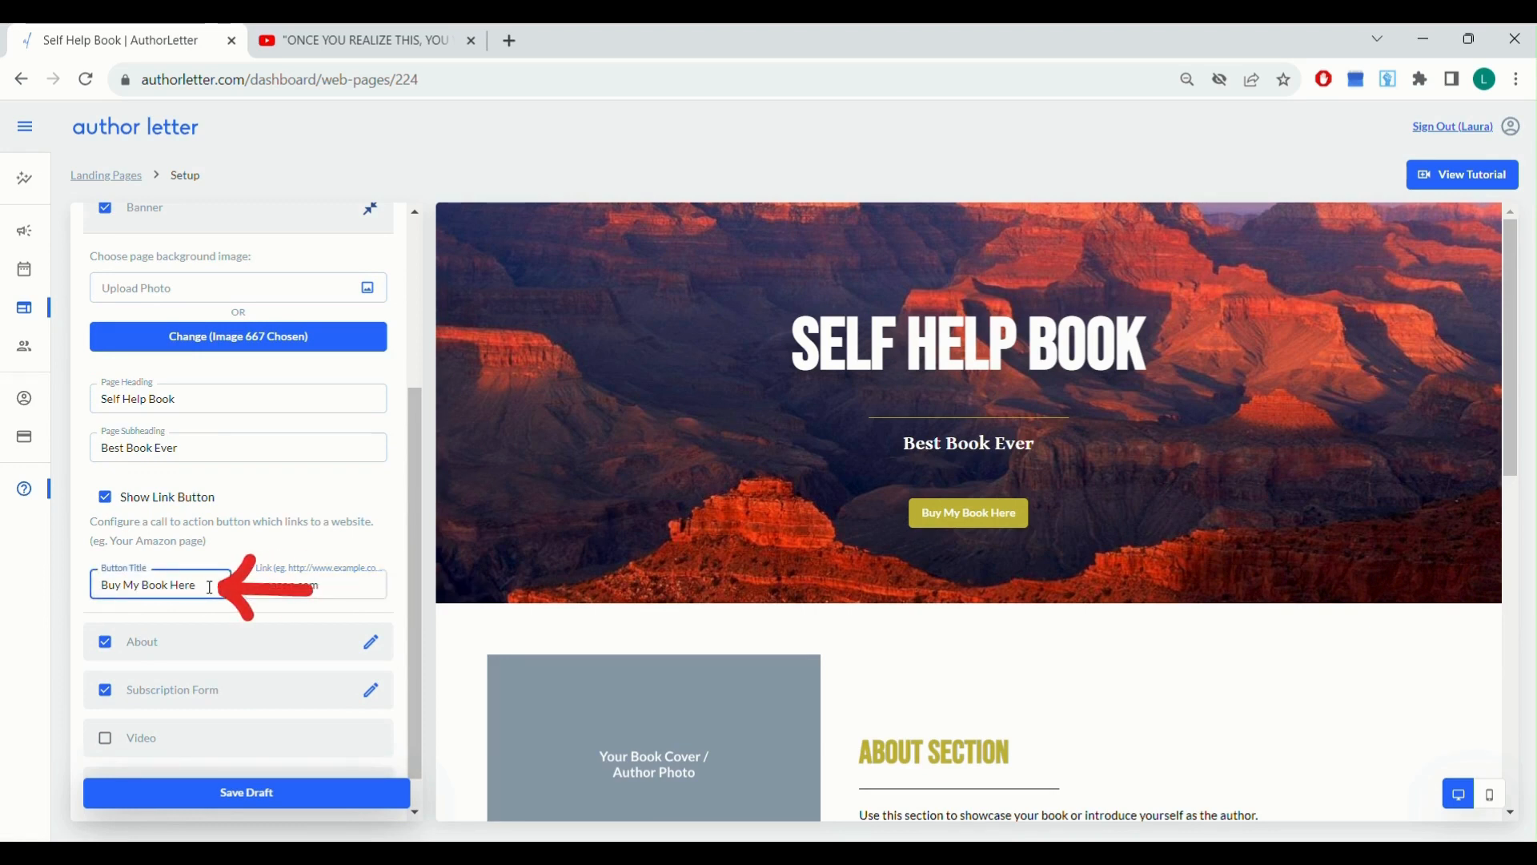
Upload 35.jpg from the Self-Help folder as the About section's book cover and apply the 3D book mockup.
scroll(371, 590, "down", 1)
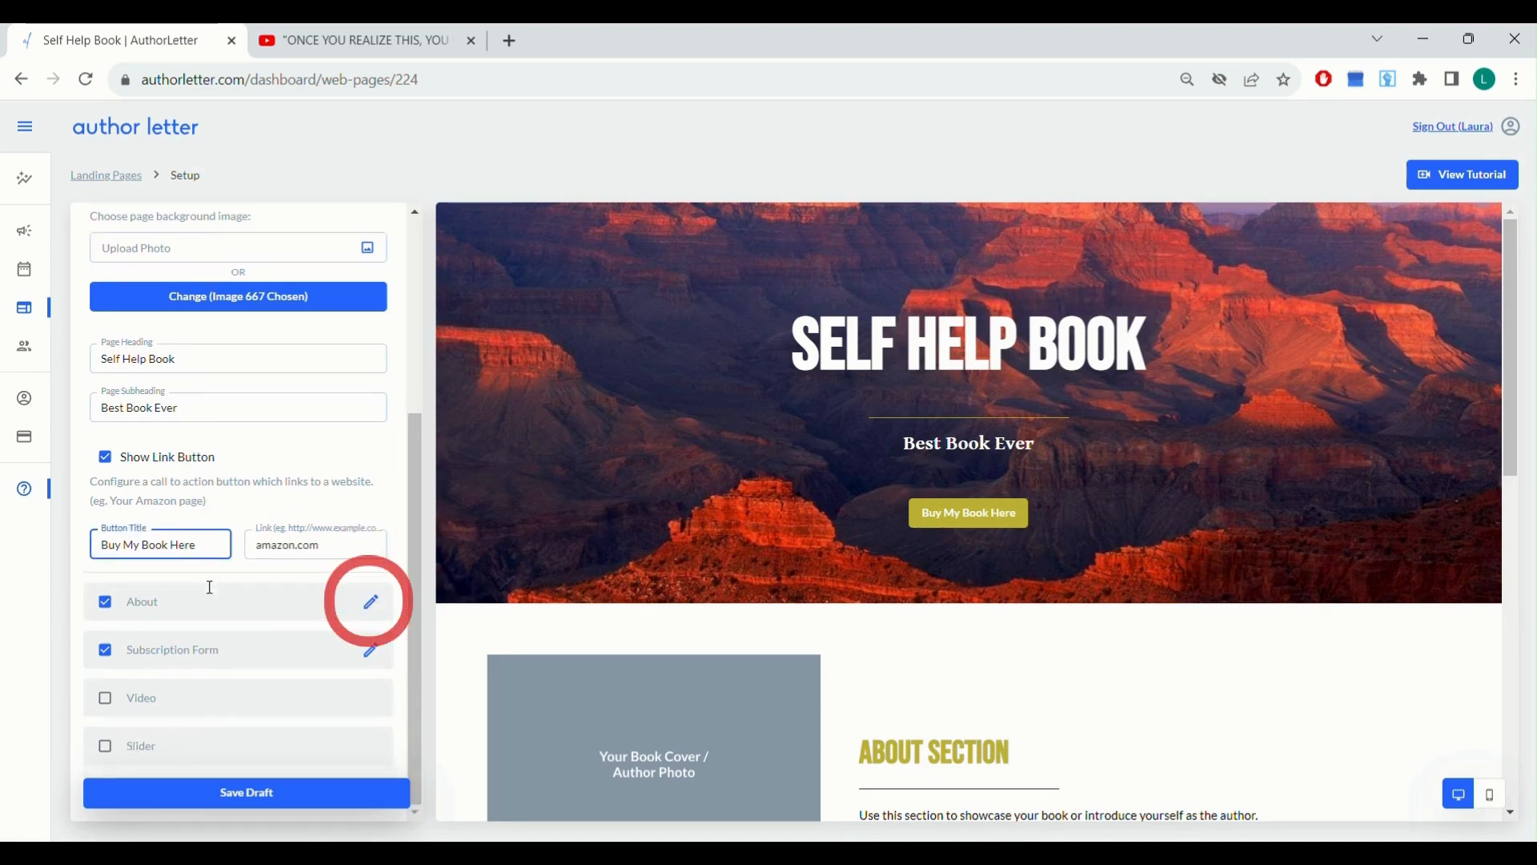
left_click(371, 602)
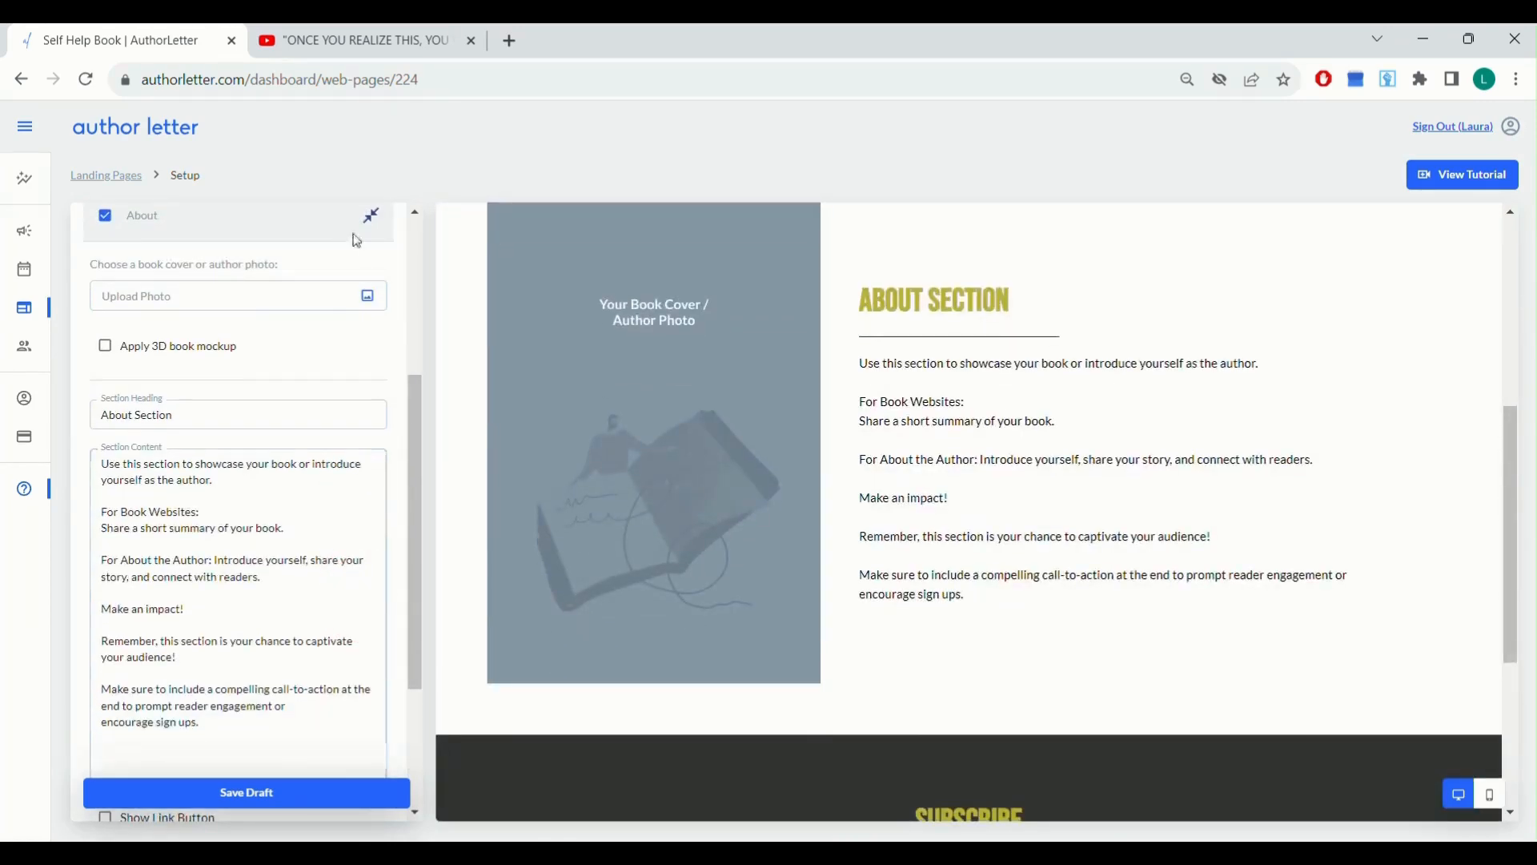
scroll(644, 370, "up", 1)
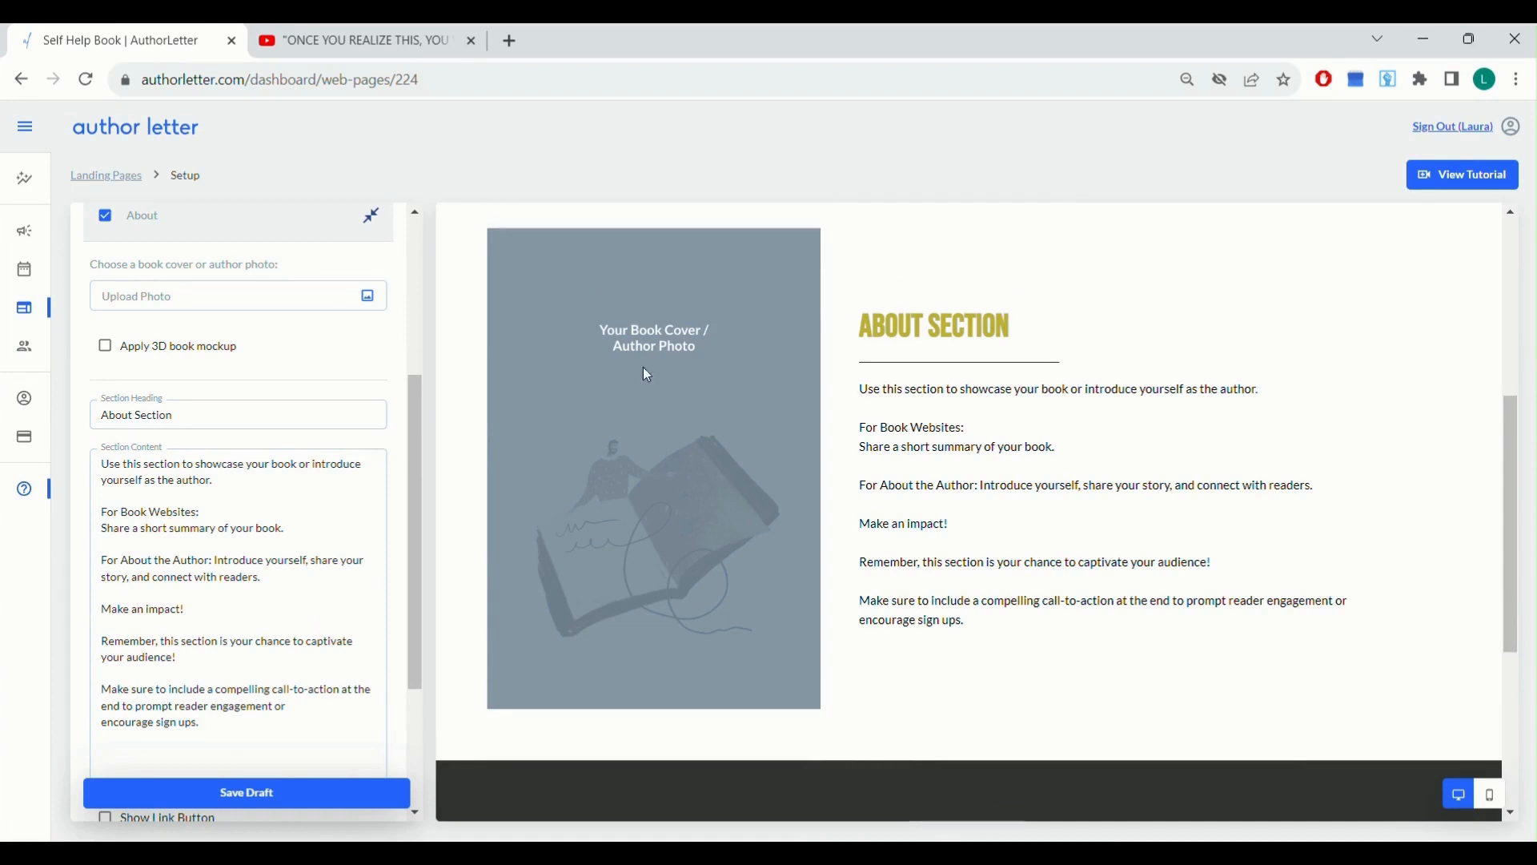
left_click(369, 298)
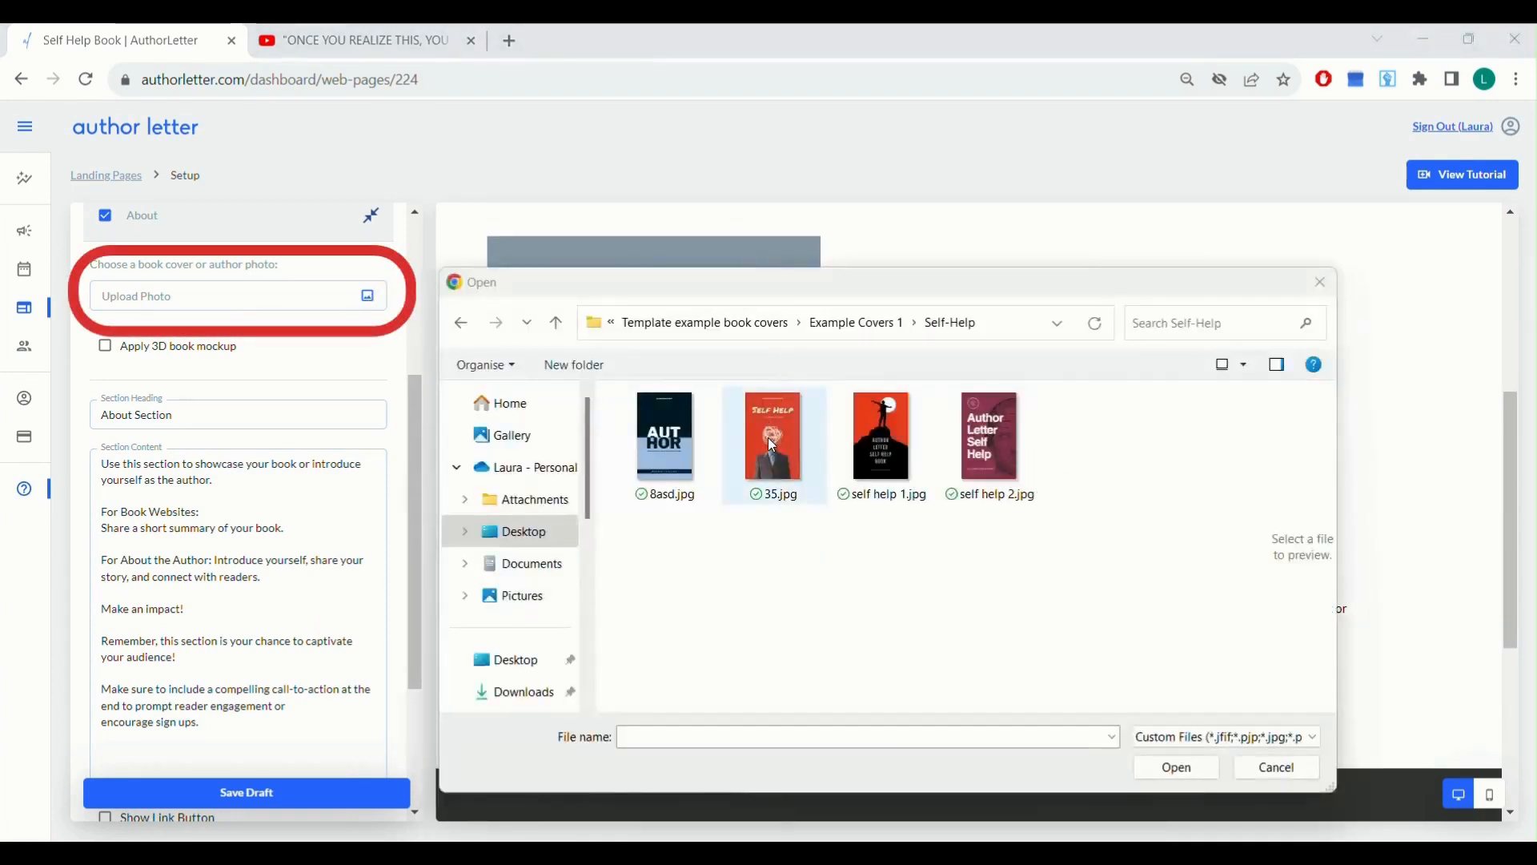
double_click(771, 443)
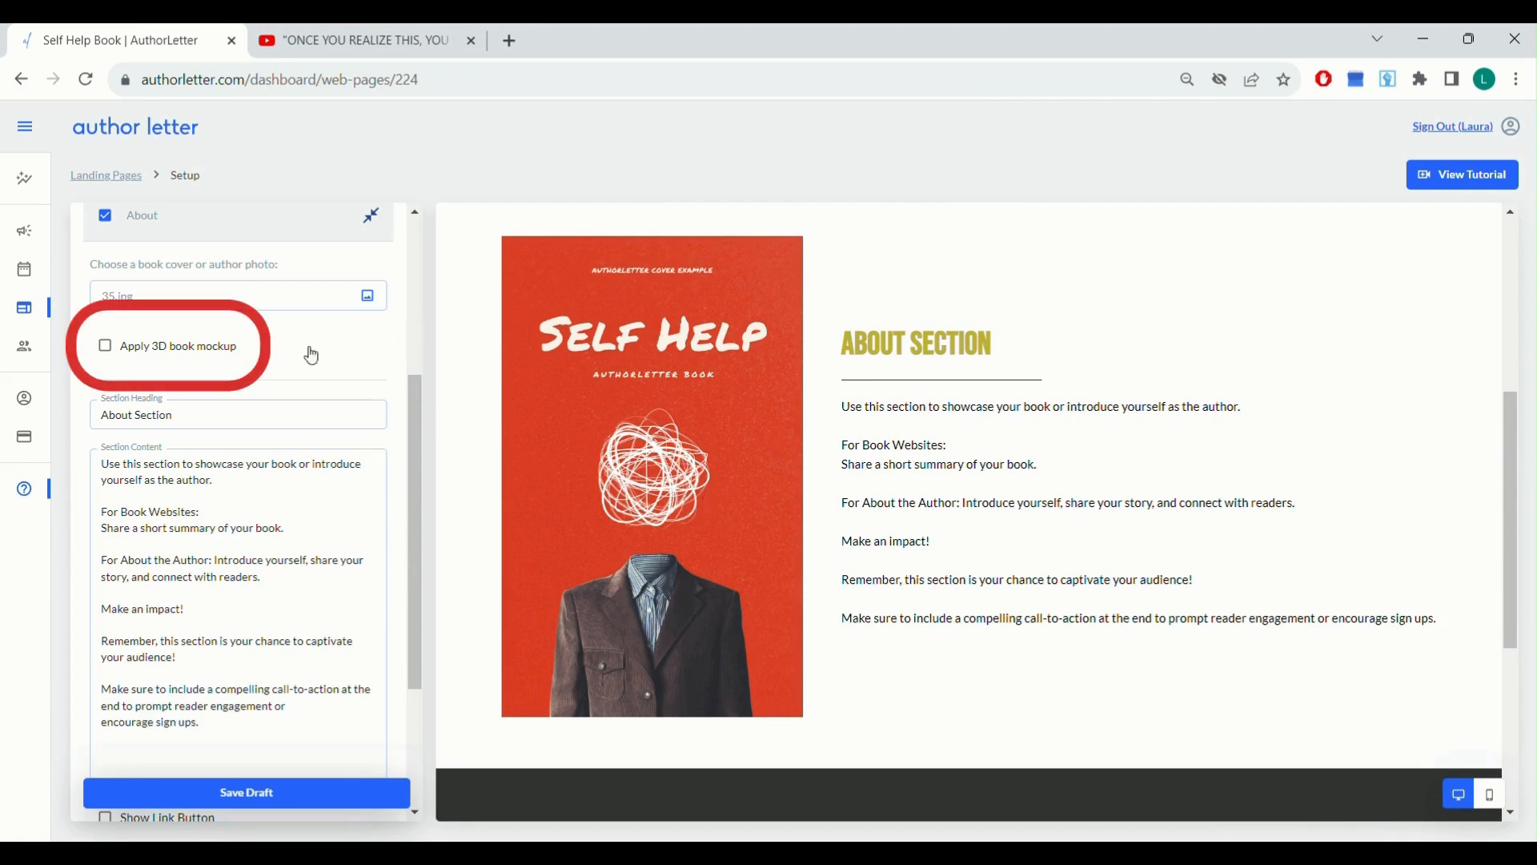
left_click(106, 347)
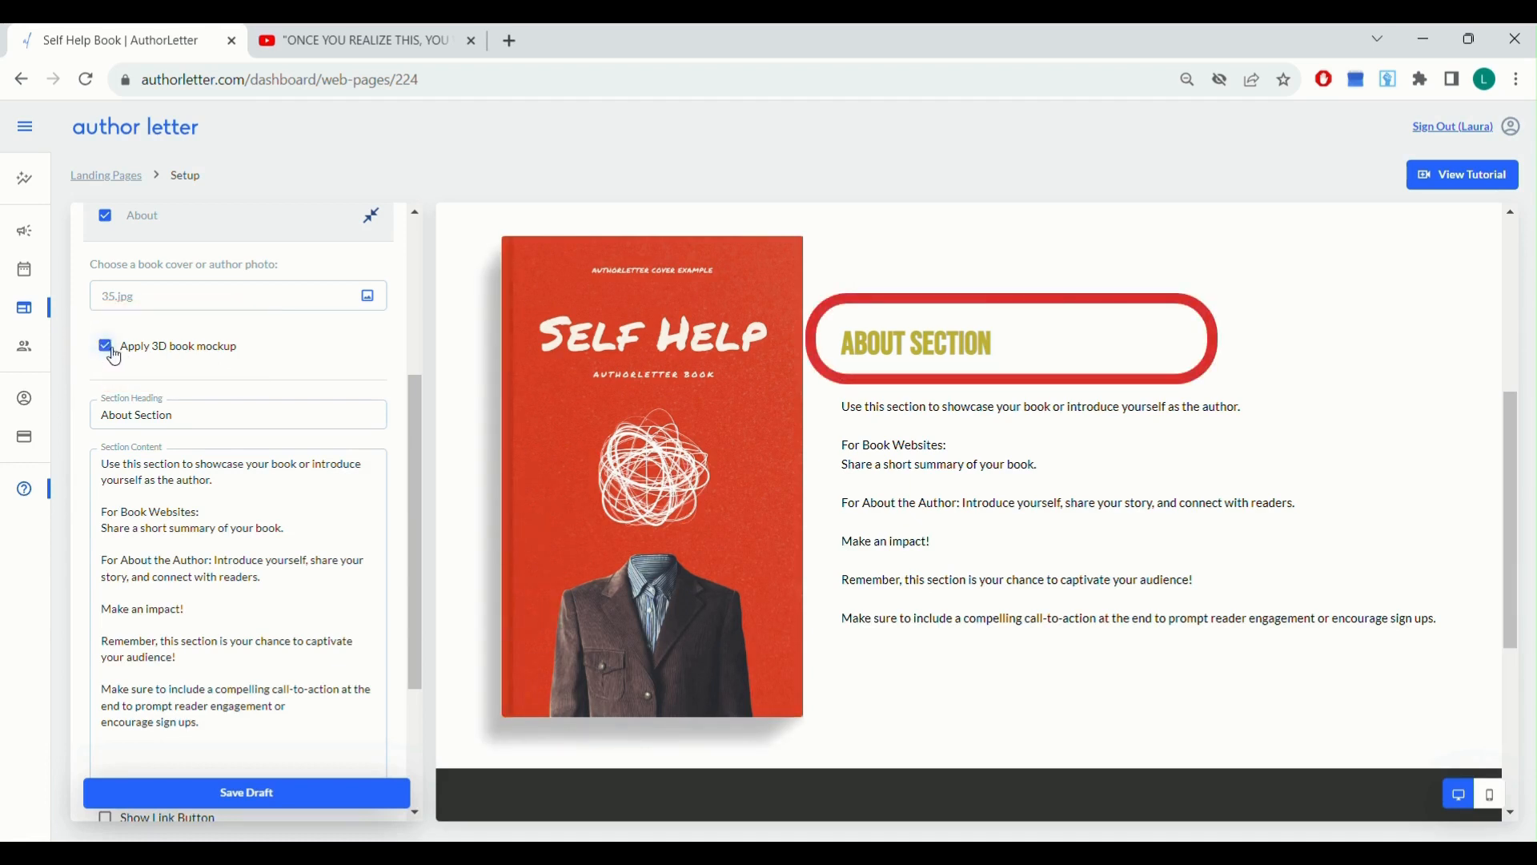
Change the About section's heading to "About the Book".
scroll(200, 352, "down", 1)
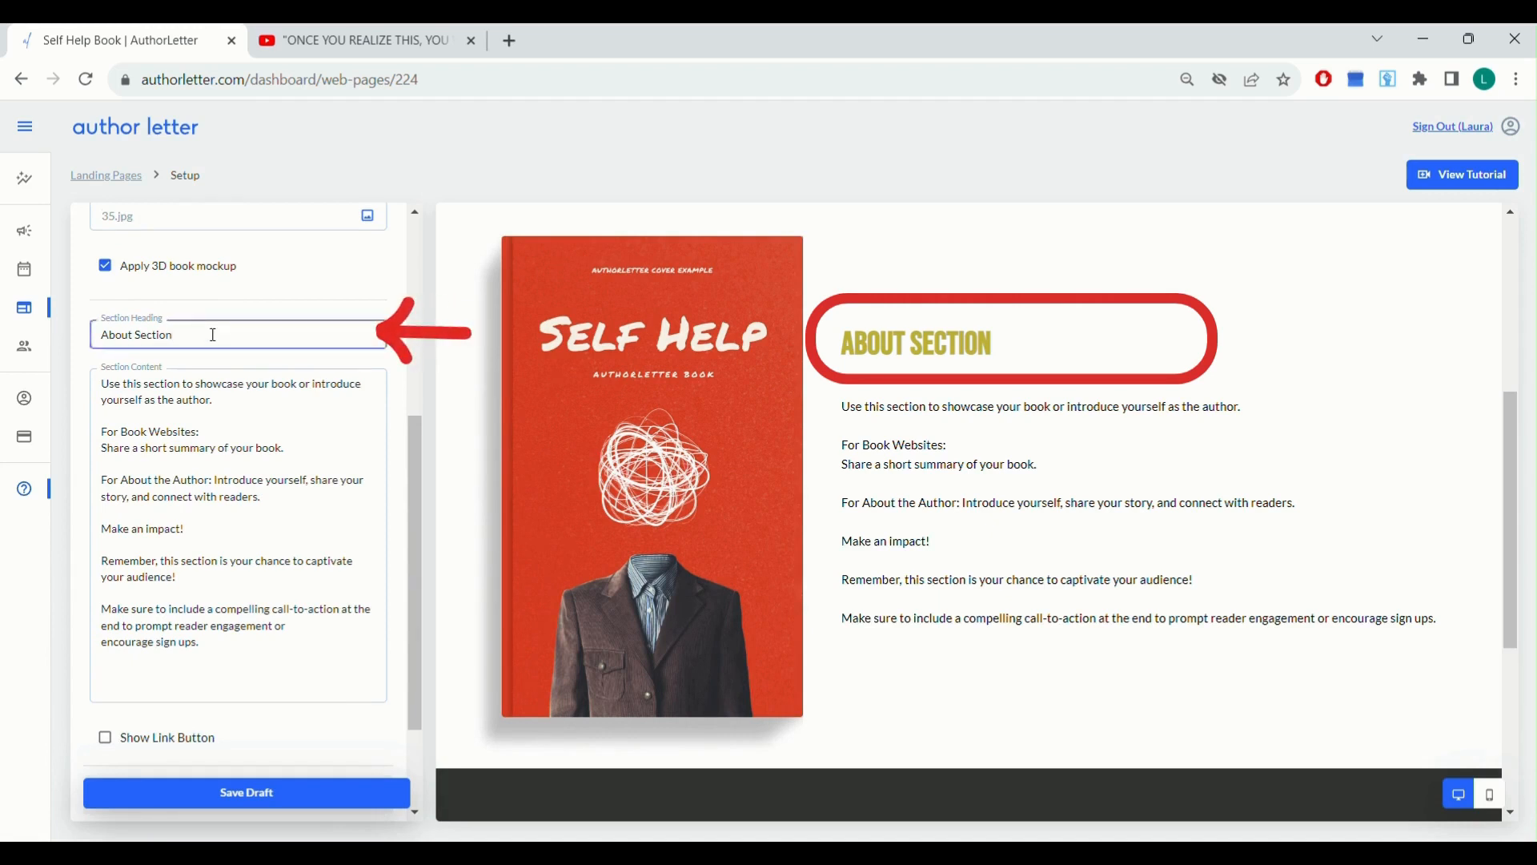
left_click(213, 335)
key("BackSpace")
key("BackSpace")
key("BackSpace")
key("BackSpace")
key("BackSpace")
key("BackSpace")
key("BackSpace")
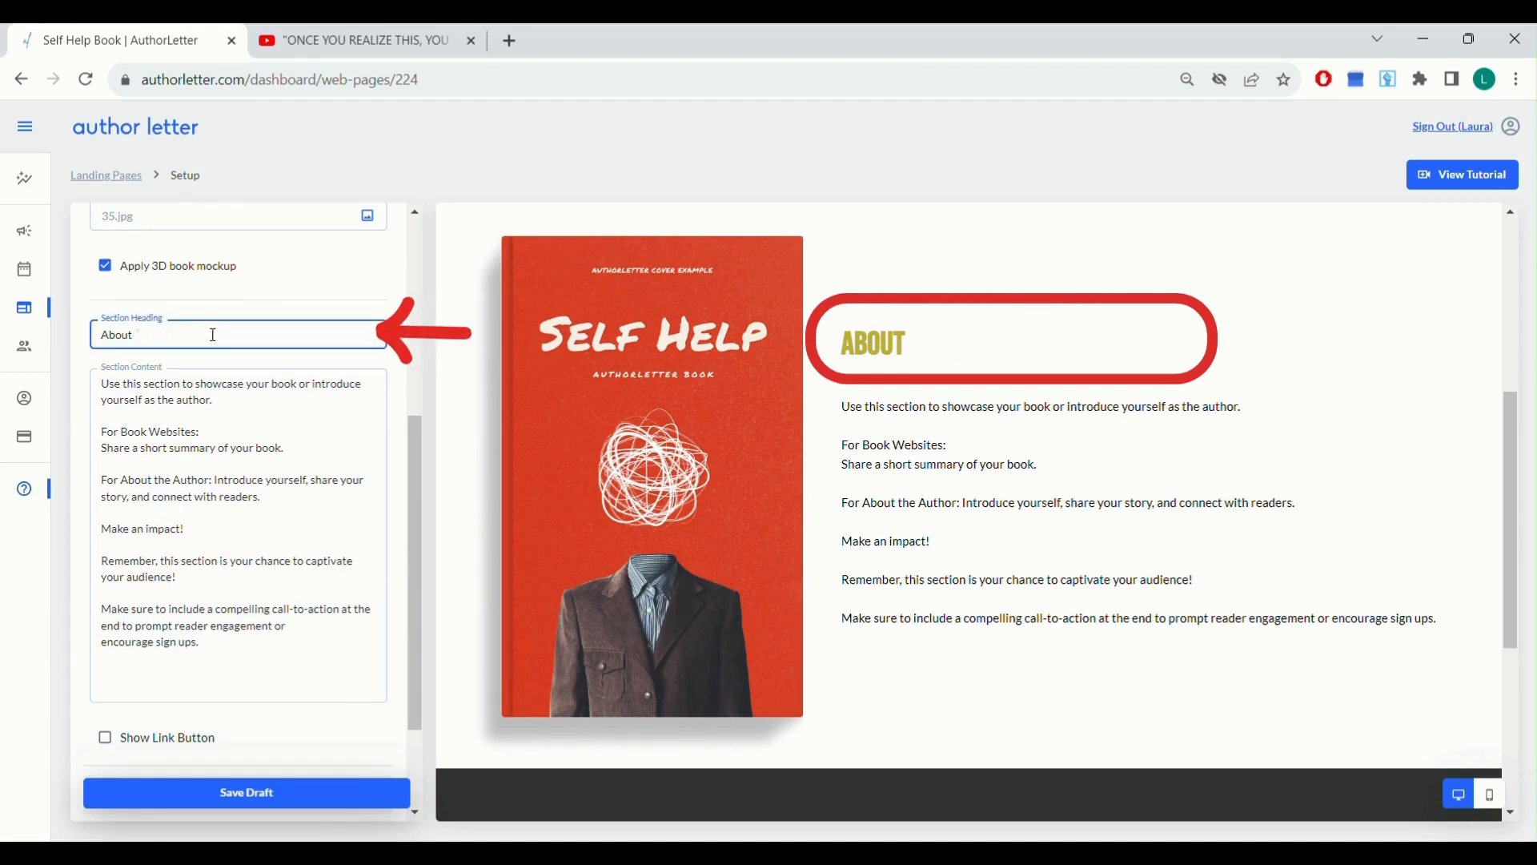
type("the Book")
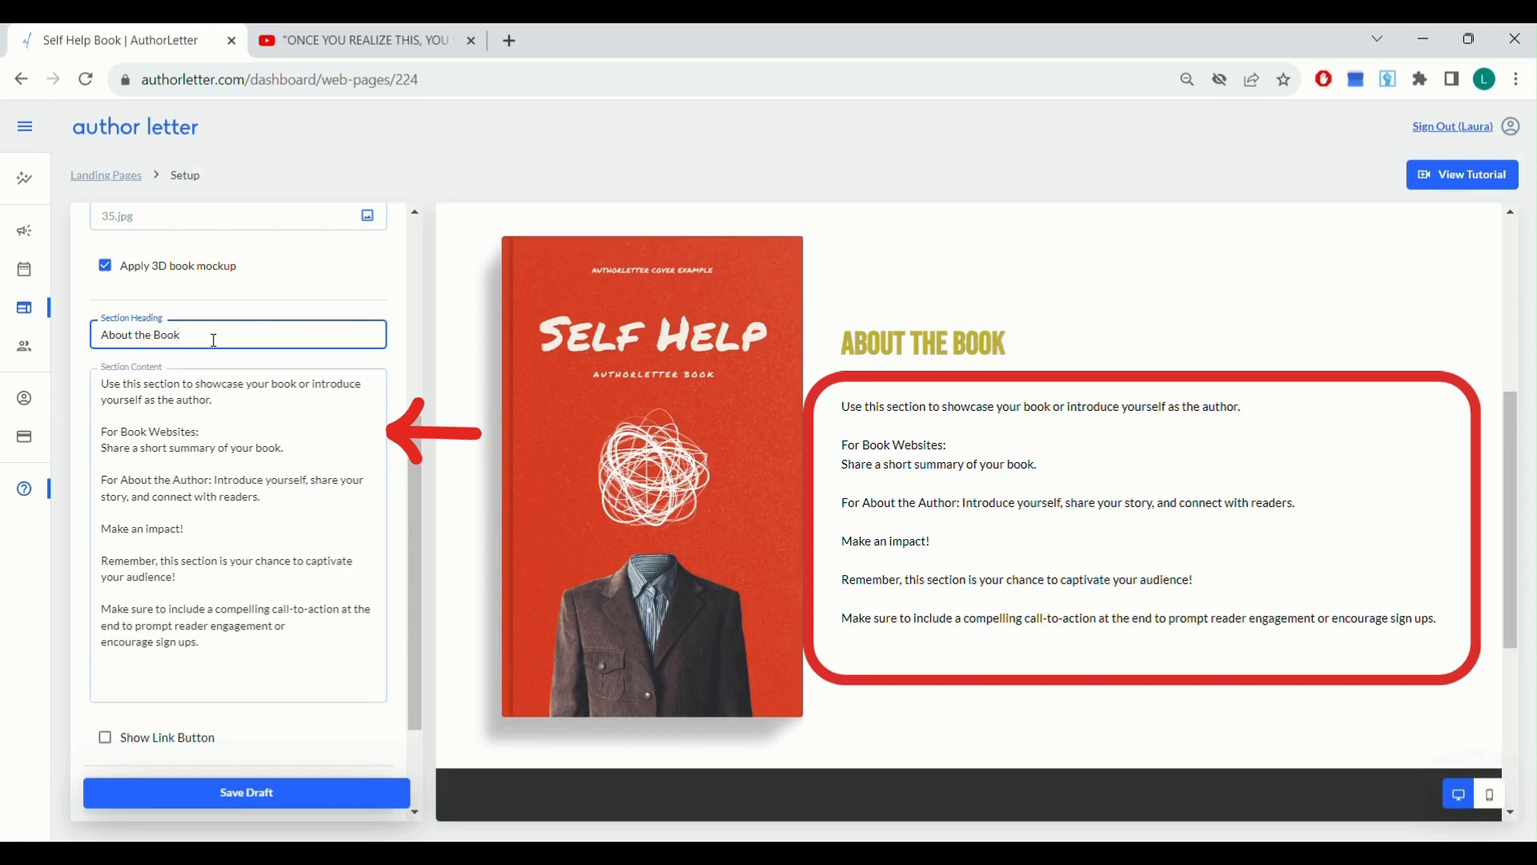
Switch to the Book Descriptions document in Word and copy all description paragraphs under Book 1.
scroll(214, 340, "down", 1)
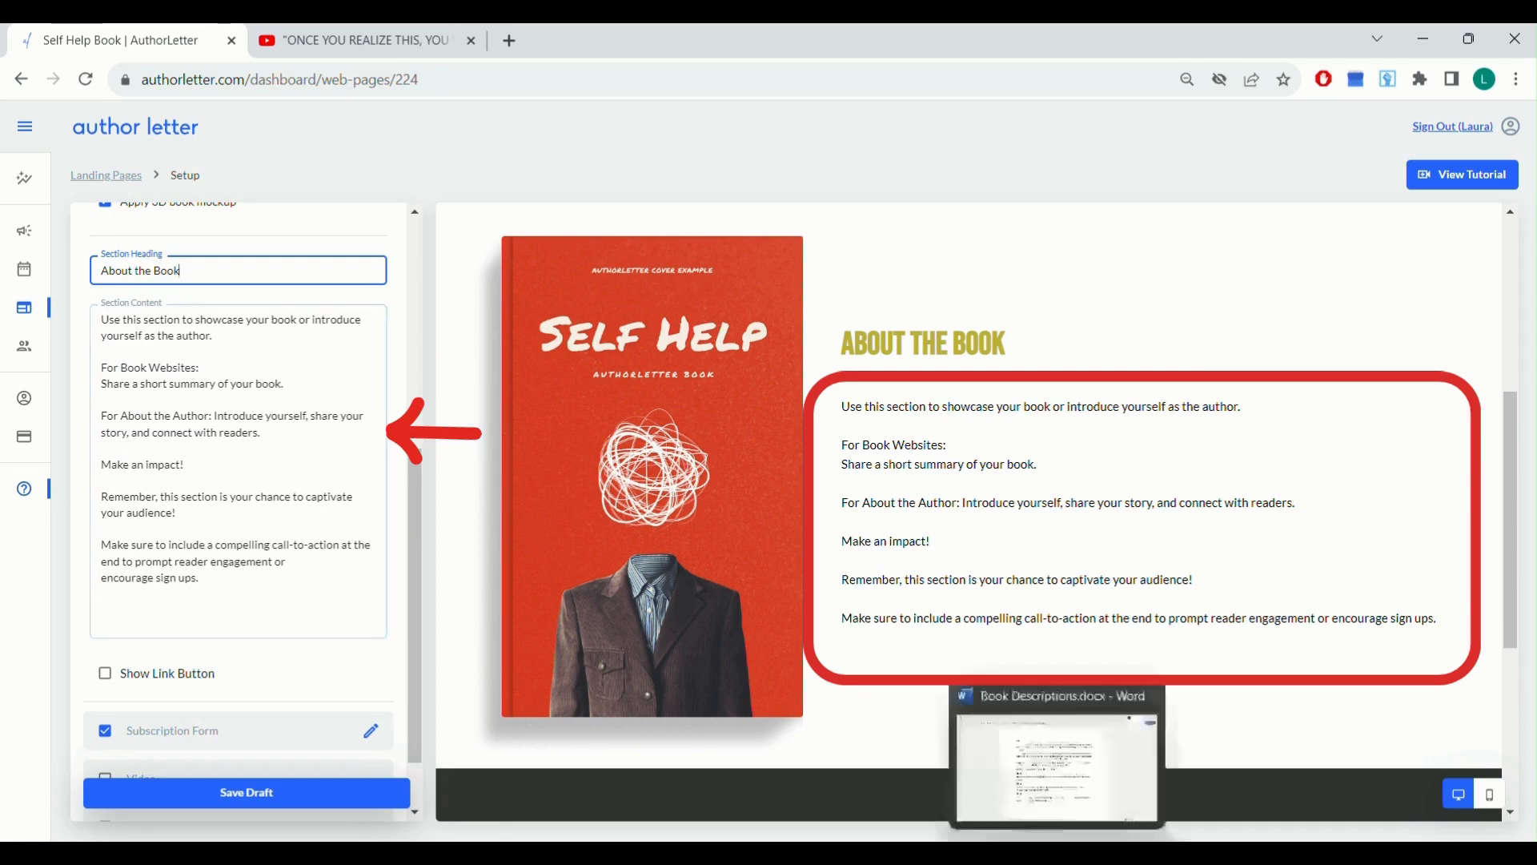
left_click(1058, 852)
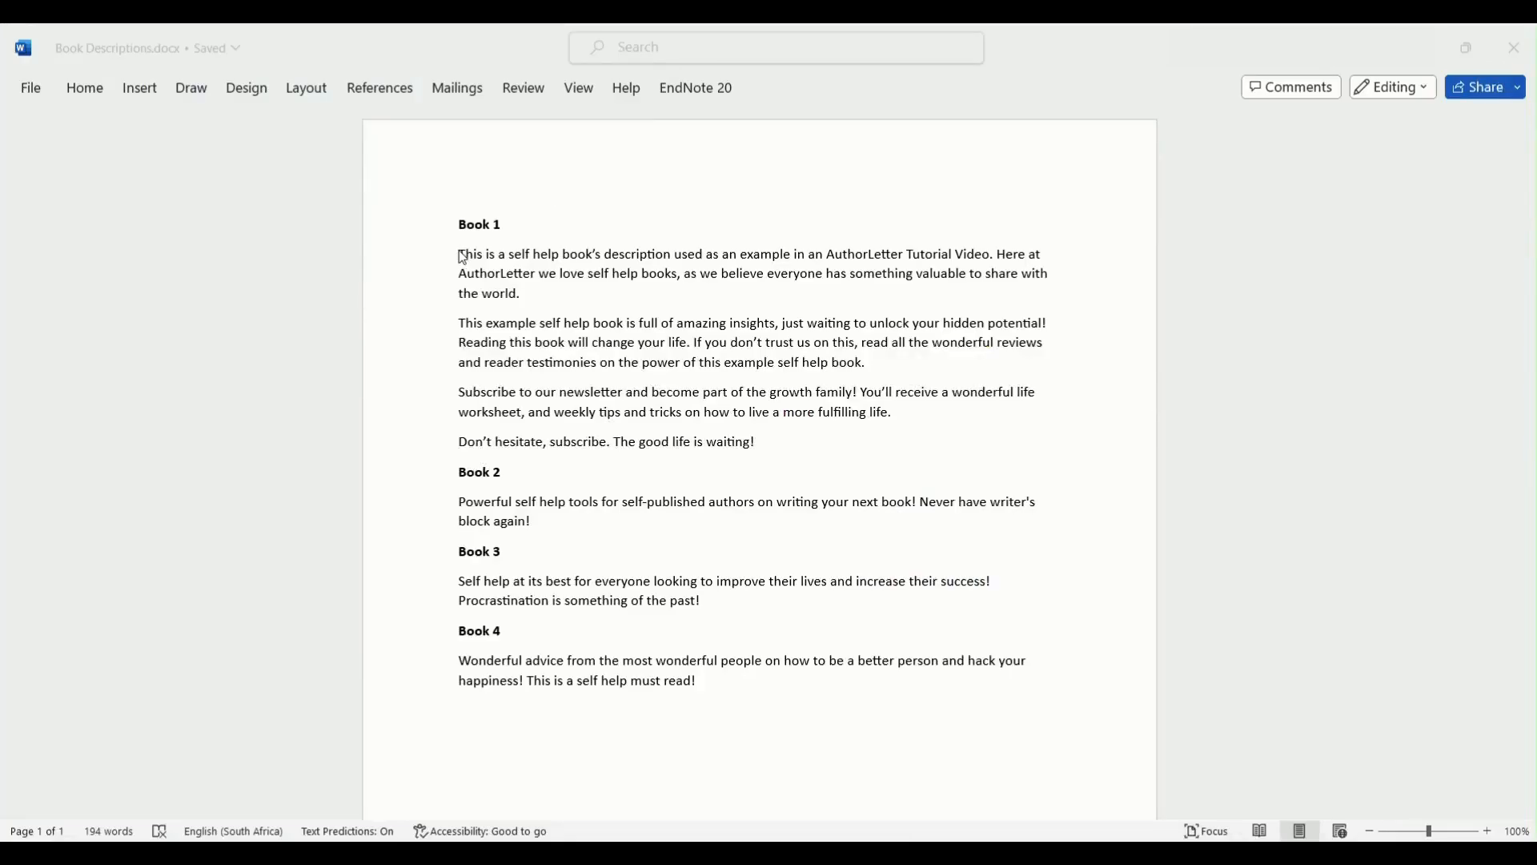
left_click(1494, 85)
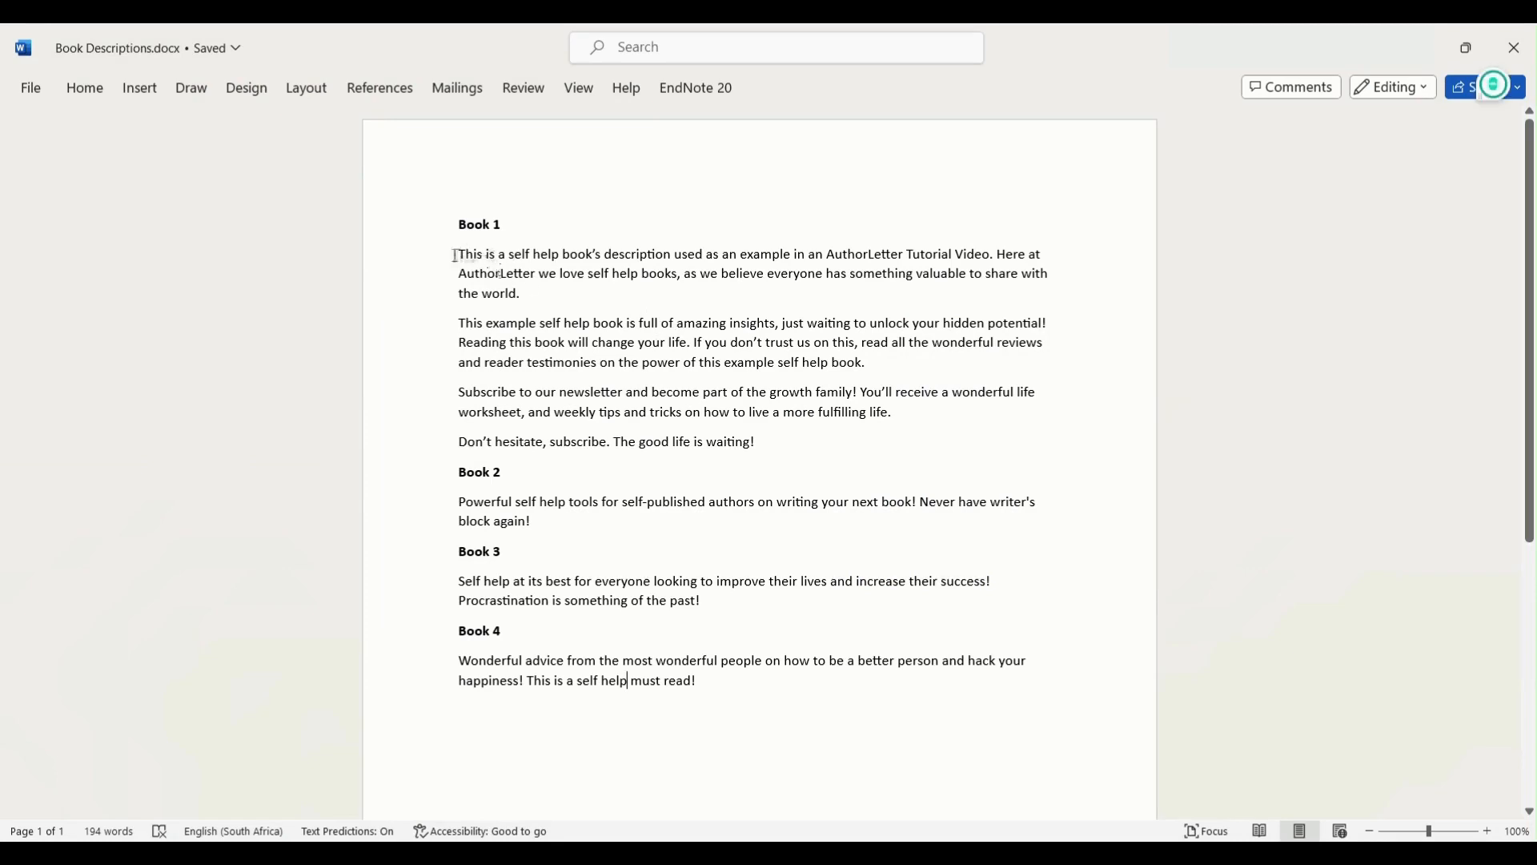
left_click_drag(454, 255, 759, 432)
right_click(758, 433)
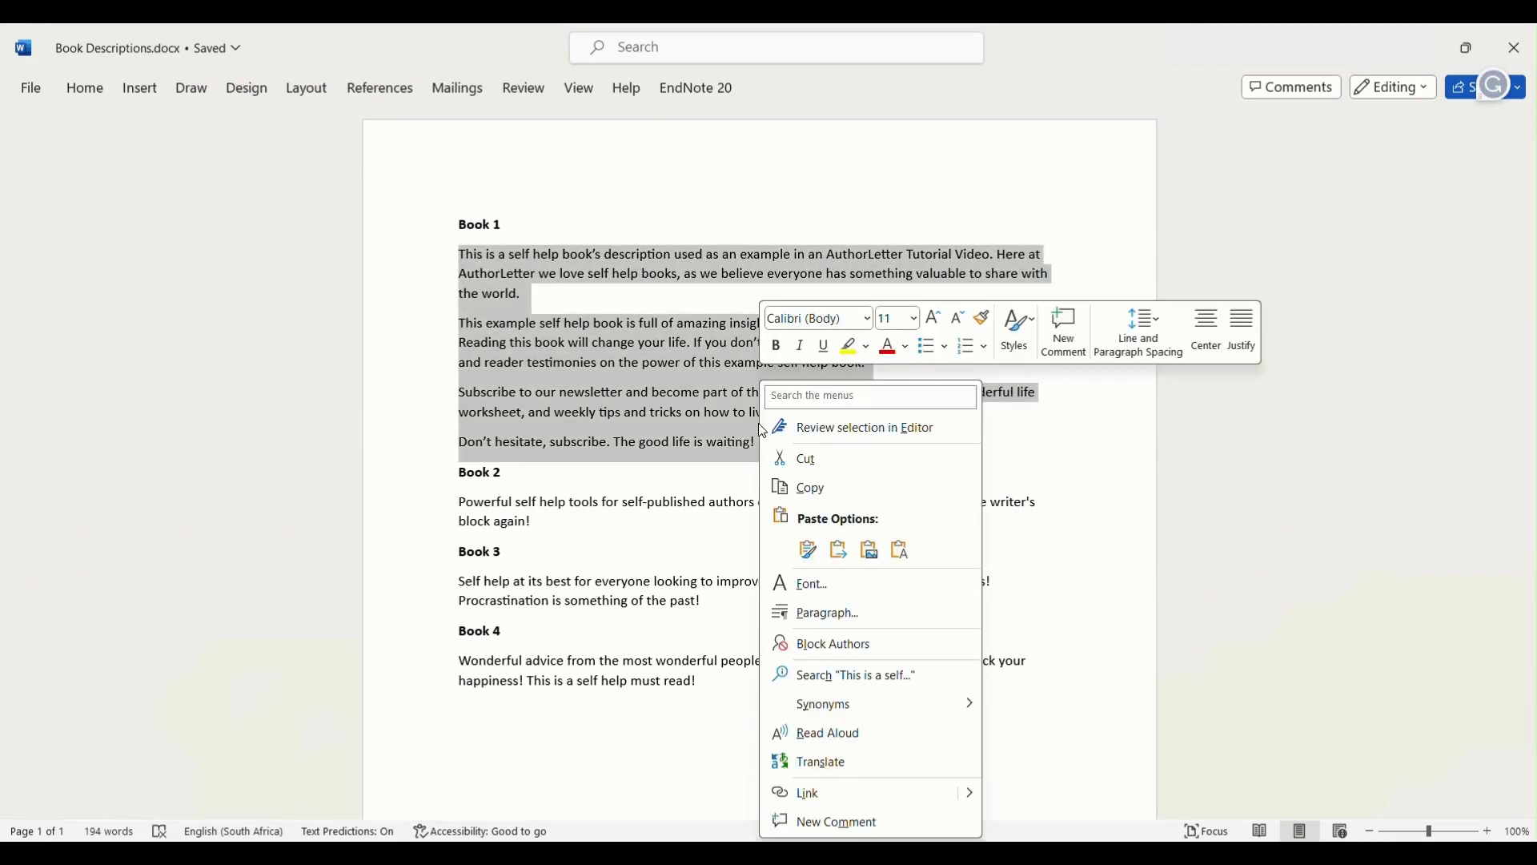
left_click(828, 503)
Return to AuthorLetter in the browser and replace the About section's placeholder content with the copied book description.
left_click(709, 853)
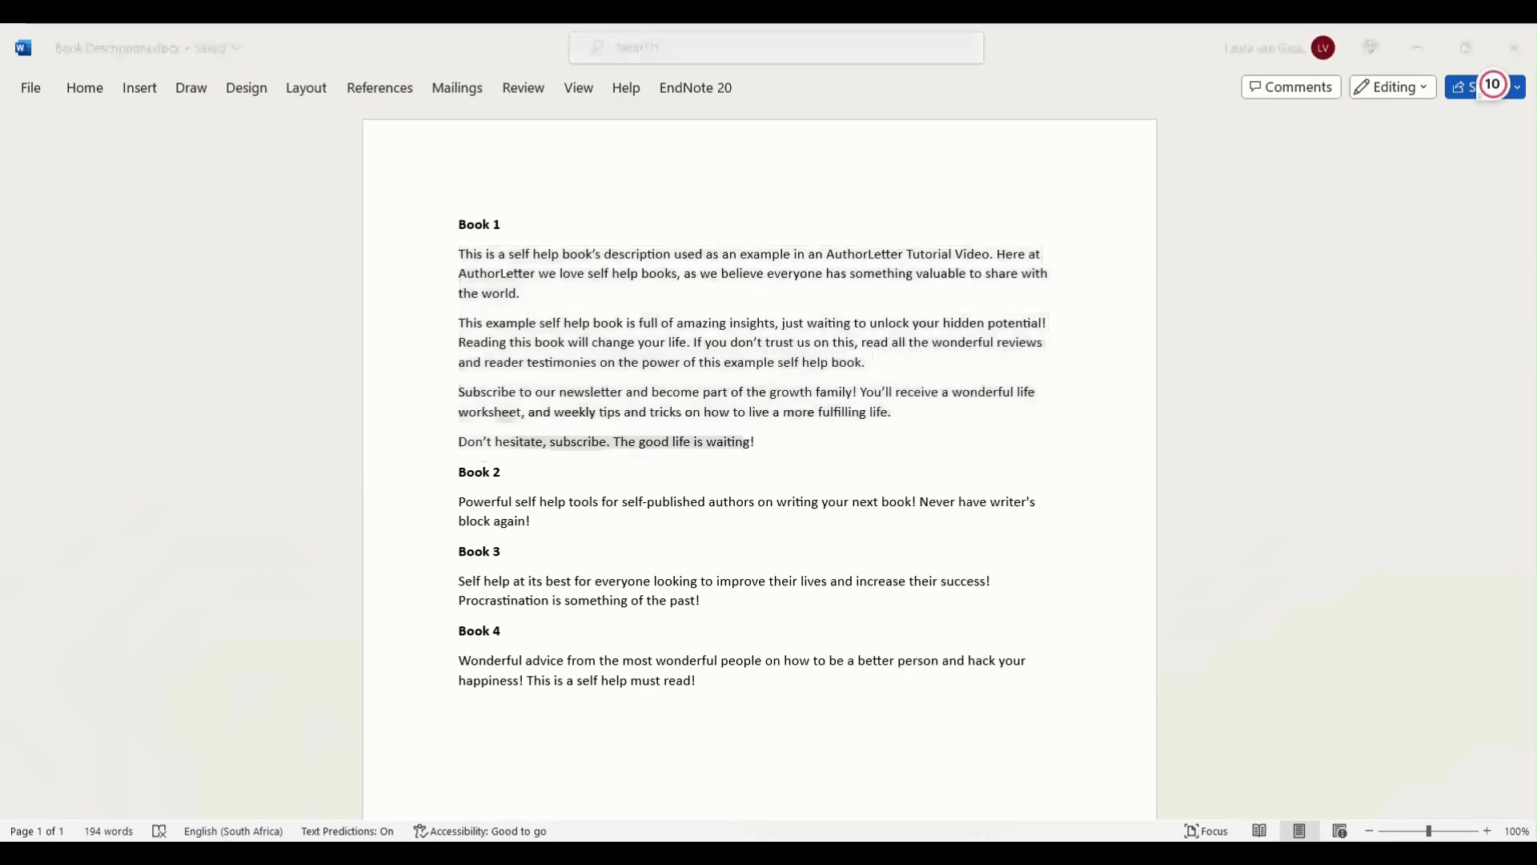
left_click_drag(250, 590, 95, 300)
key("BackSpace")
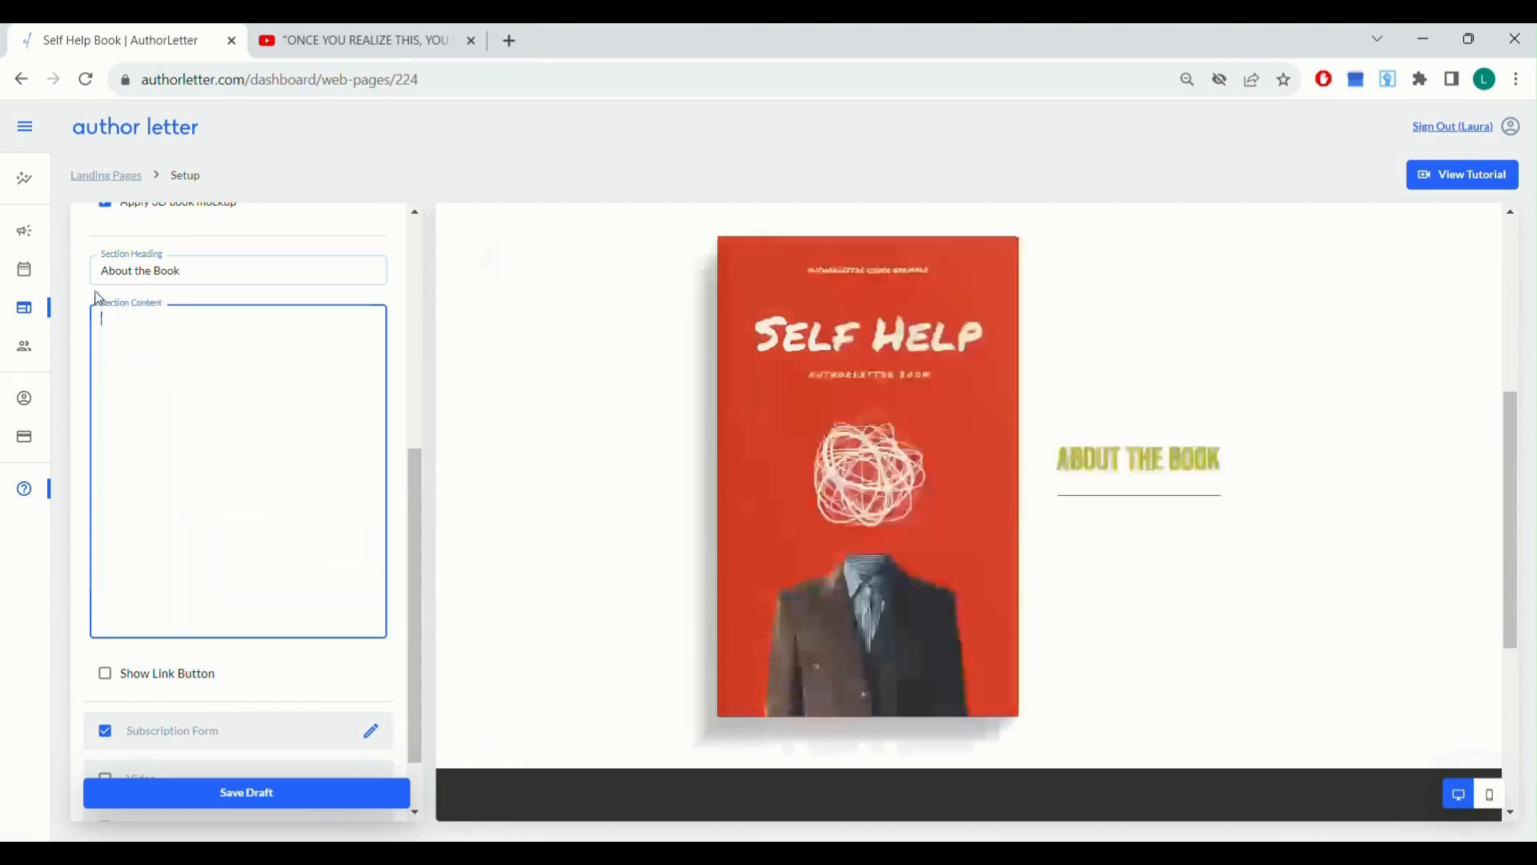
right_click(116, 335)
left_click(192, 485)
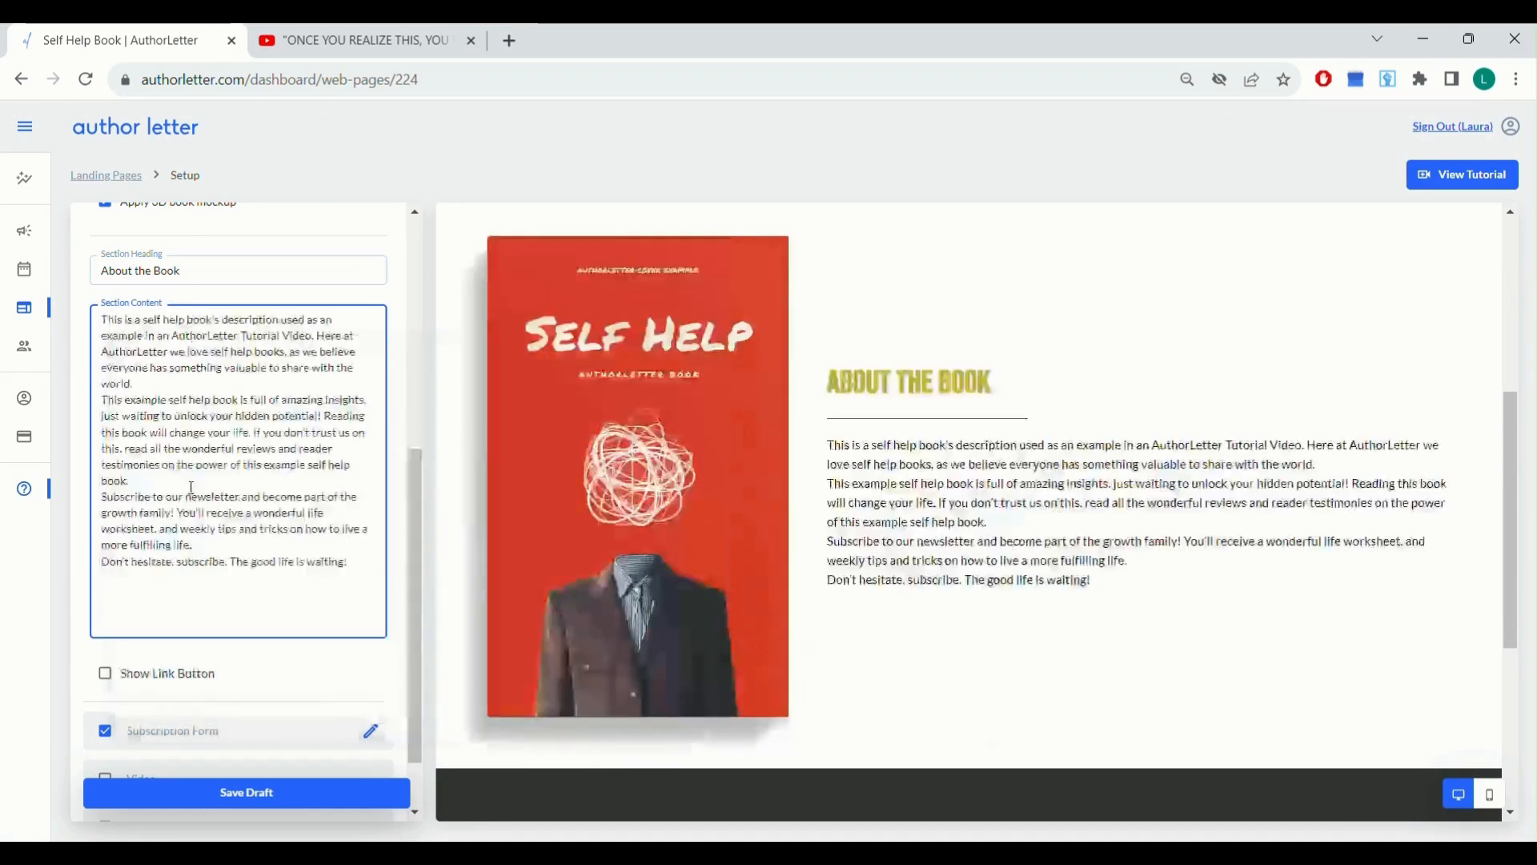
Insert a blank line between each of the four paragraphs in the About section's content.
key("Return")
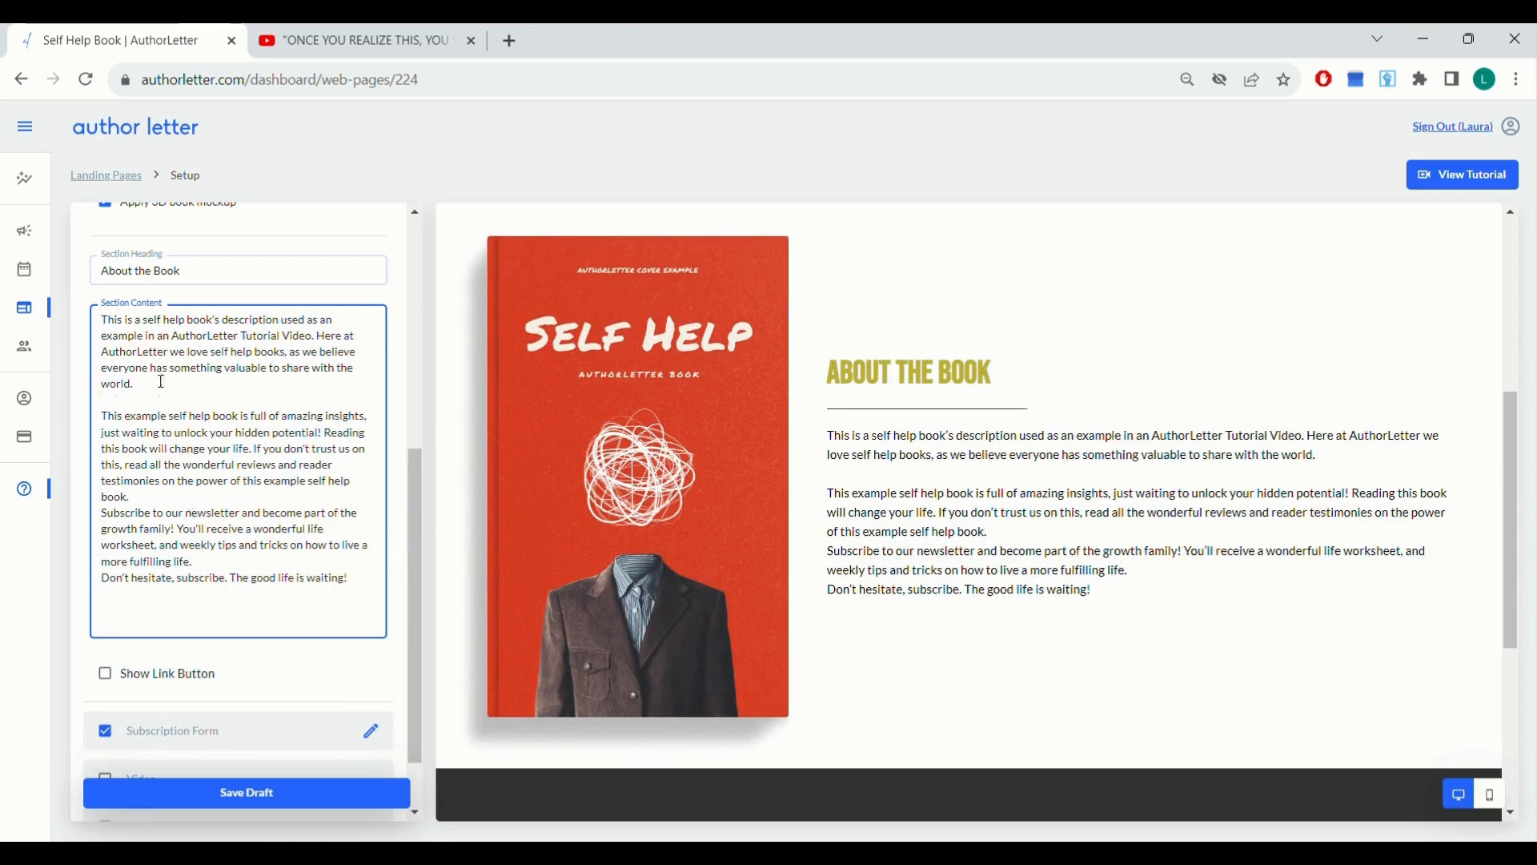
left_click(134, 497)
key("Return")
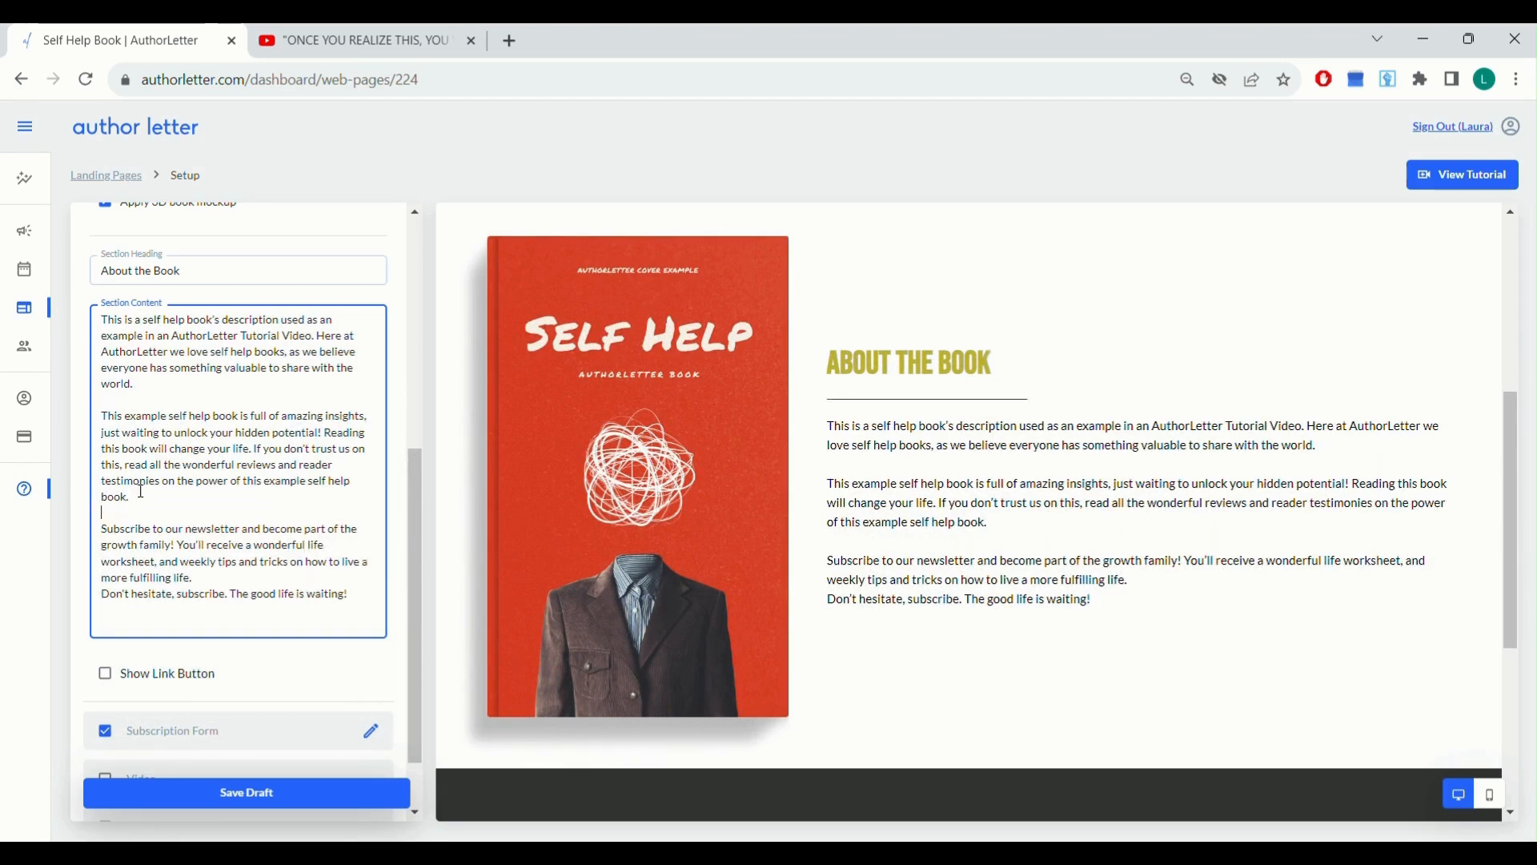
left_click(217, 577)
key("Return")
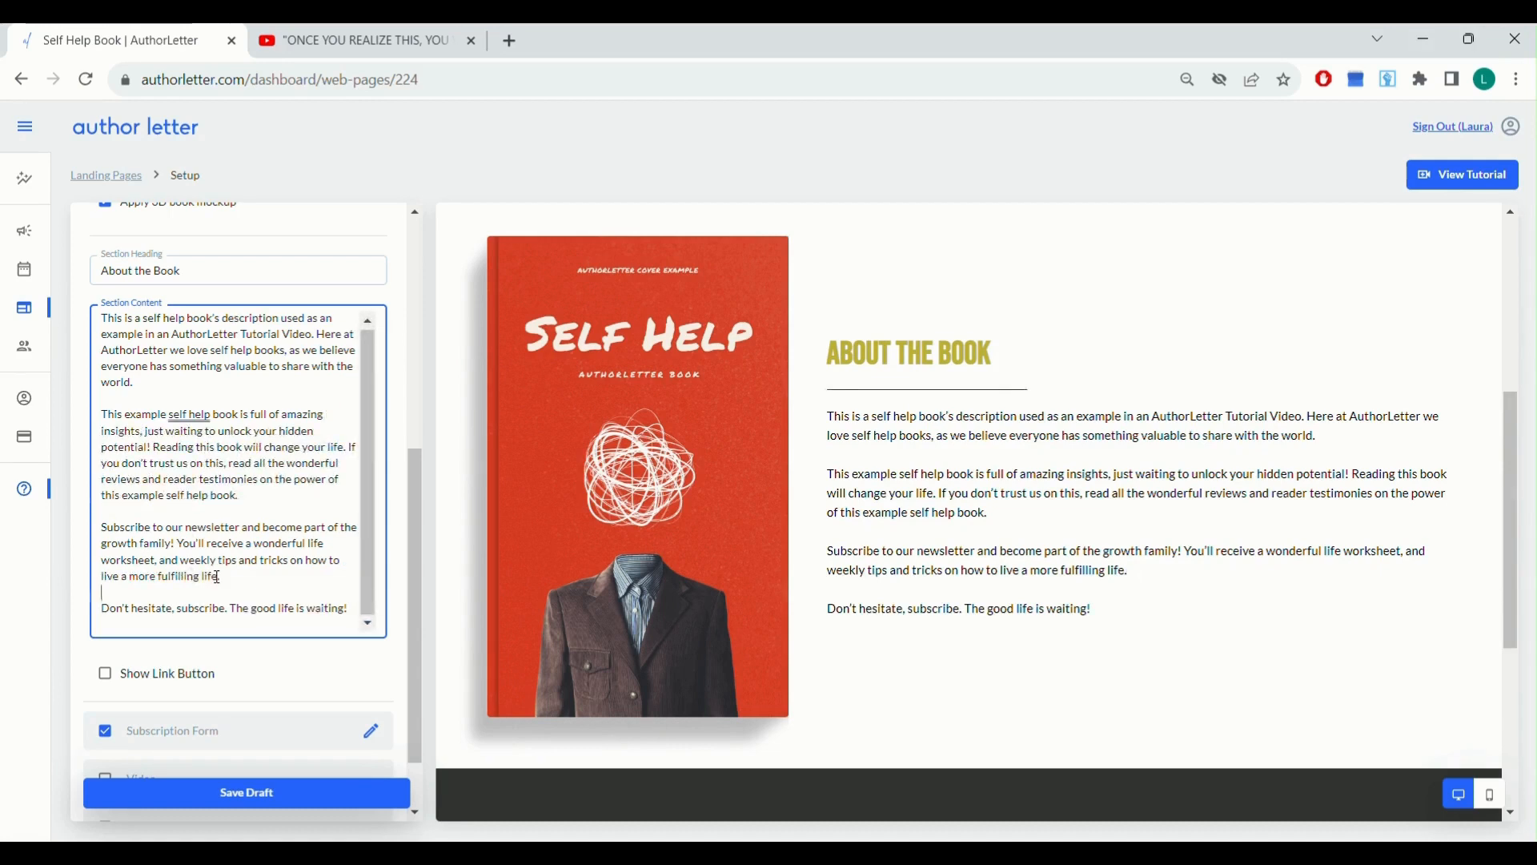
Show the About section's link button and set its link to amazon.com.
scroll(128, 577, "down", 1)
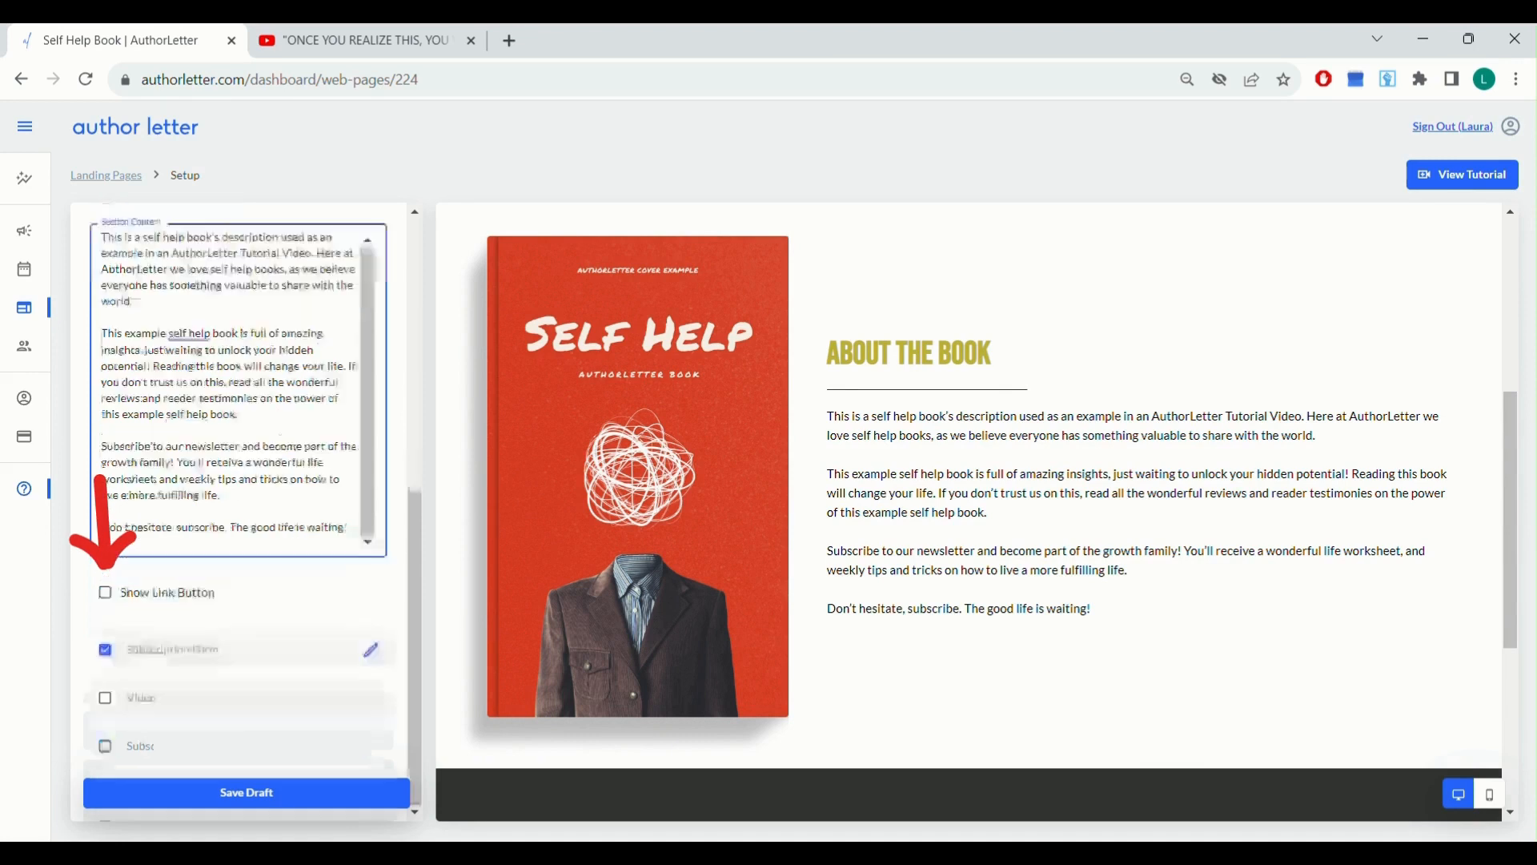
left_click(106, 594)
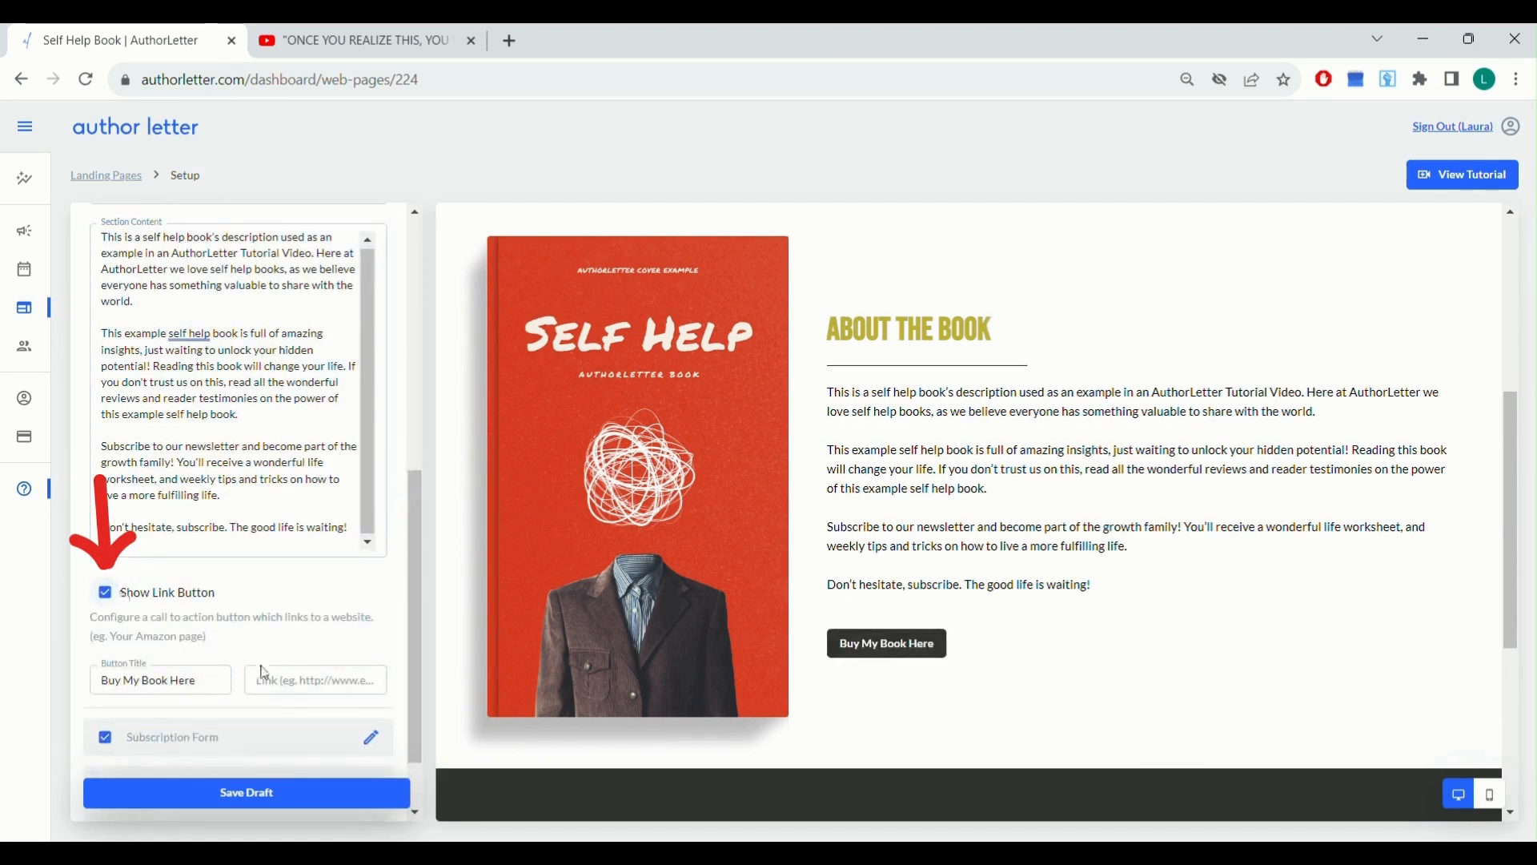
left_click(278, 685)
type("amazon.com")
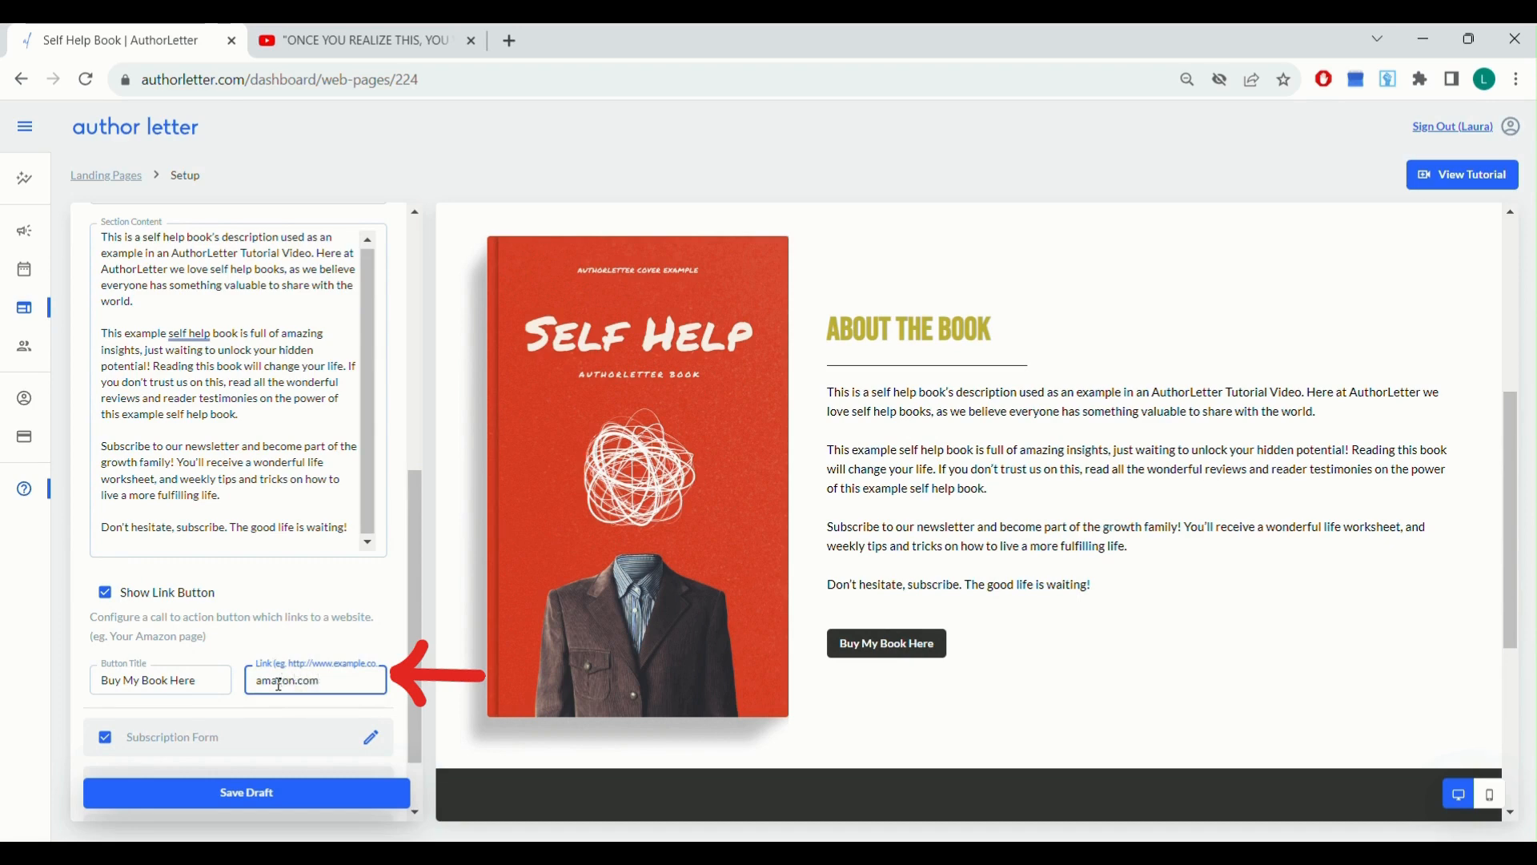
Remove the Contact No. and Last Name fields from the Subscription Form and change its heading to "Subscribe Here".
scroll(279, 685, "down", 1)
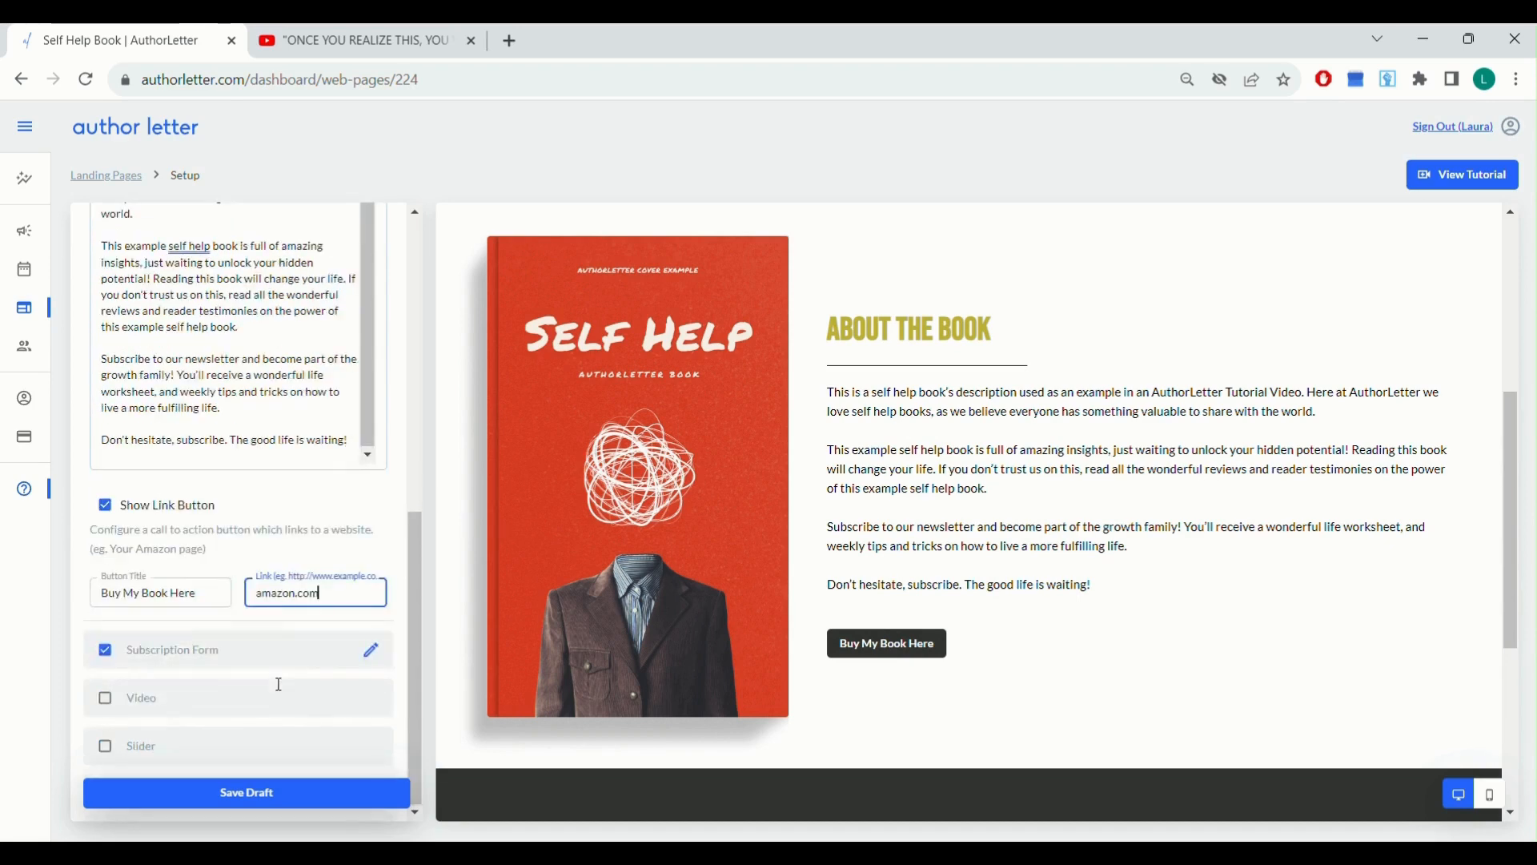
left_click(370, 652)
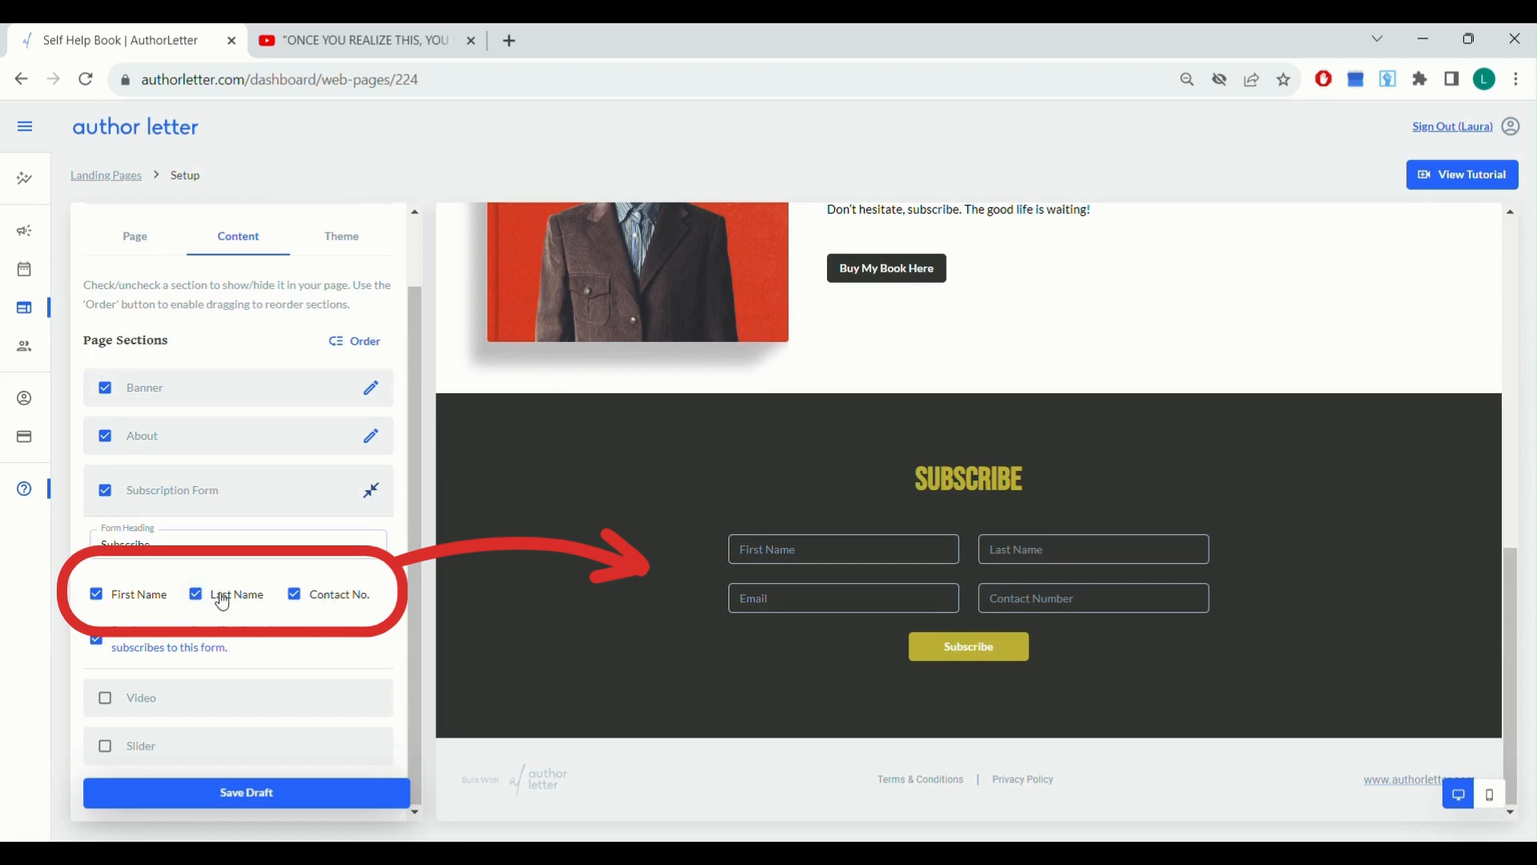
left_click(303, 594)
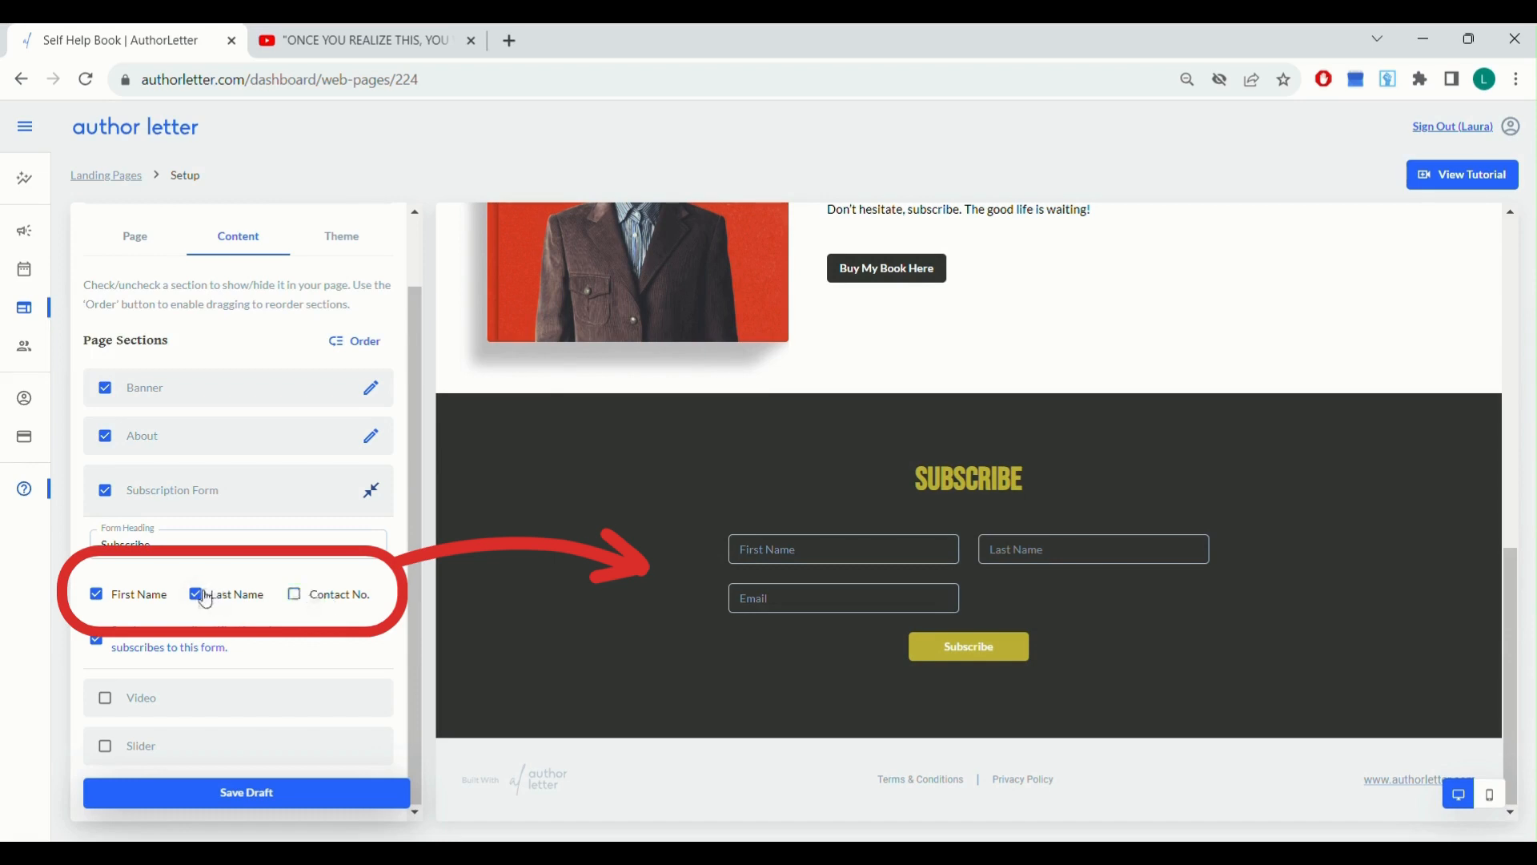
left_click(204, 595)
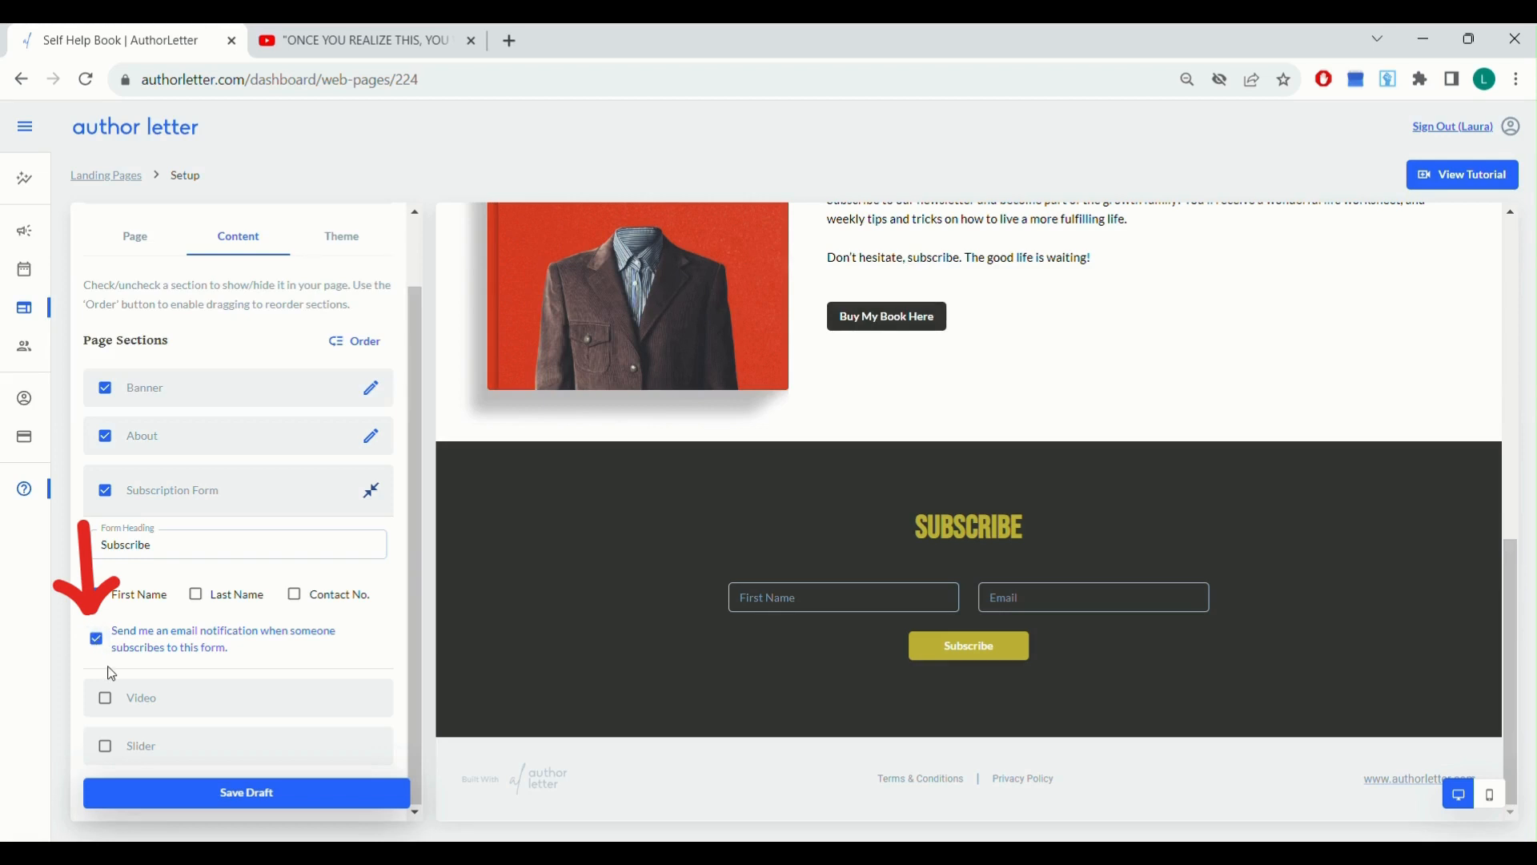
left_click(174, 547)
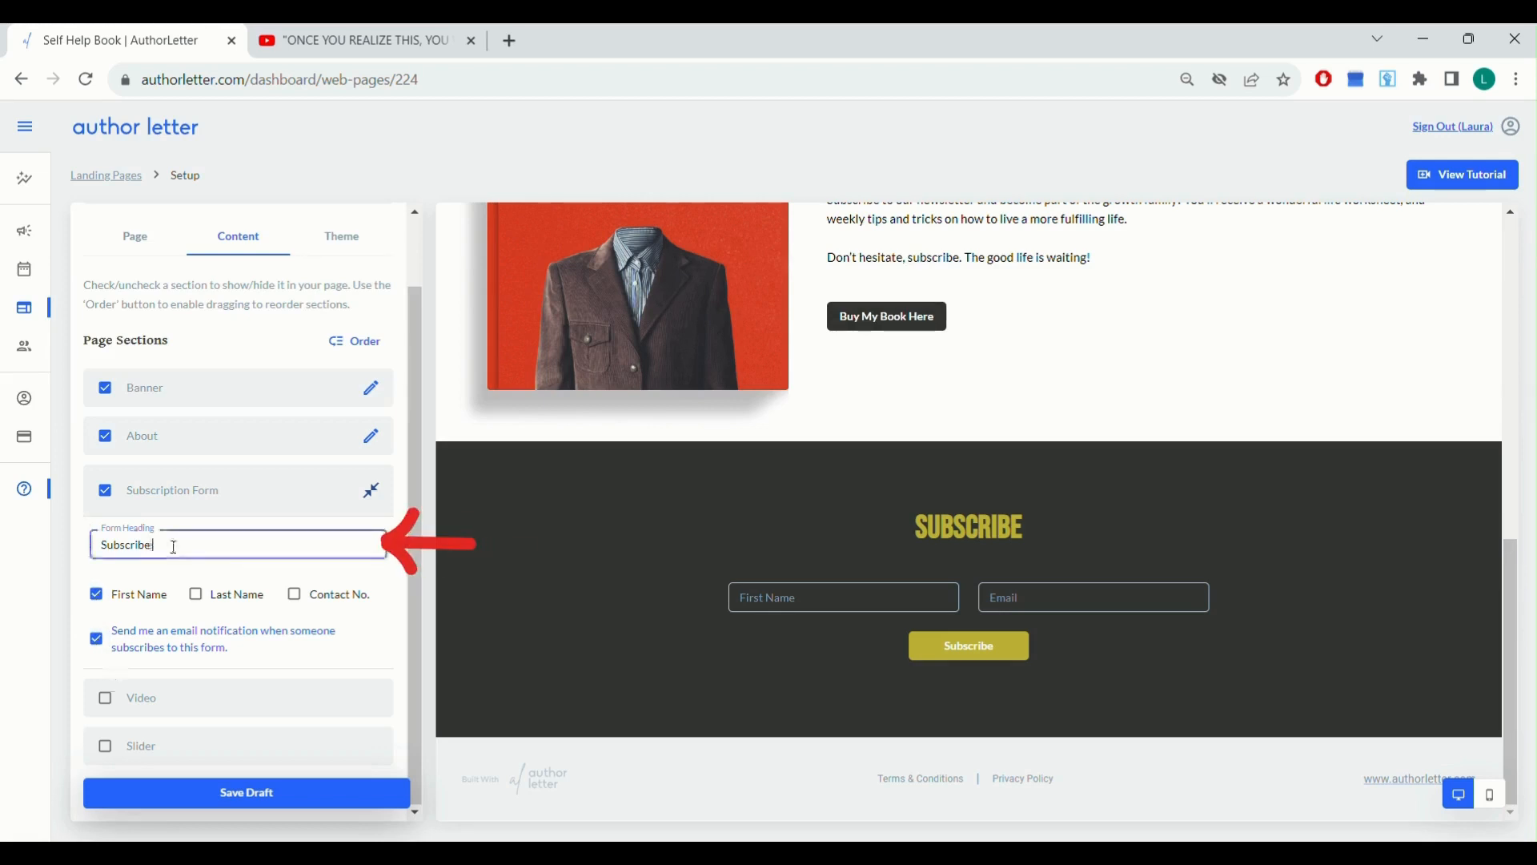
type("Here")
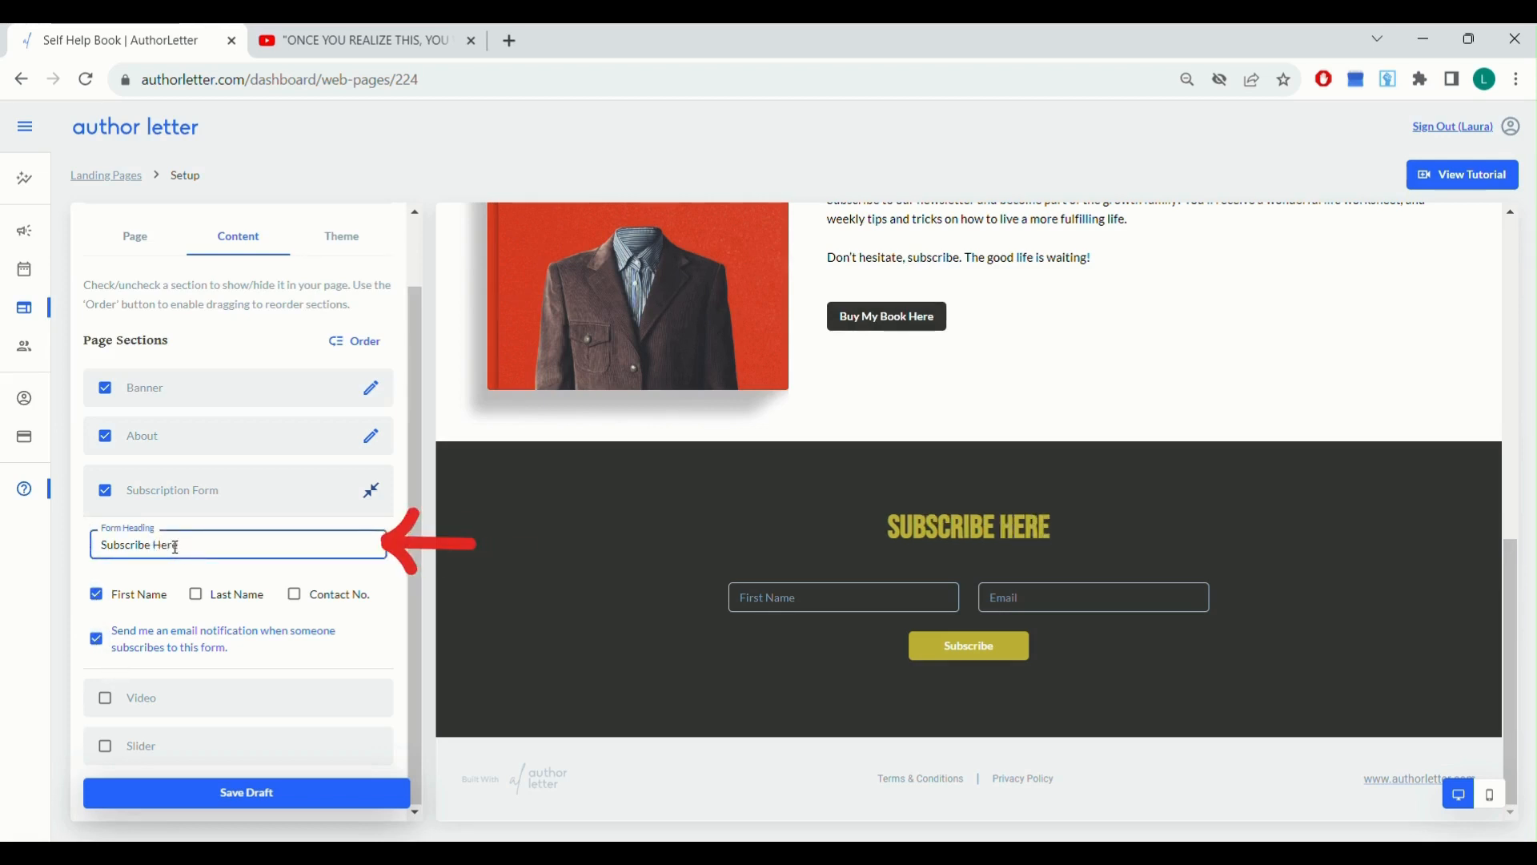
Enable the Video section and copy the web address of the motivation video open in YouTube.
left_click(105, 698)
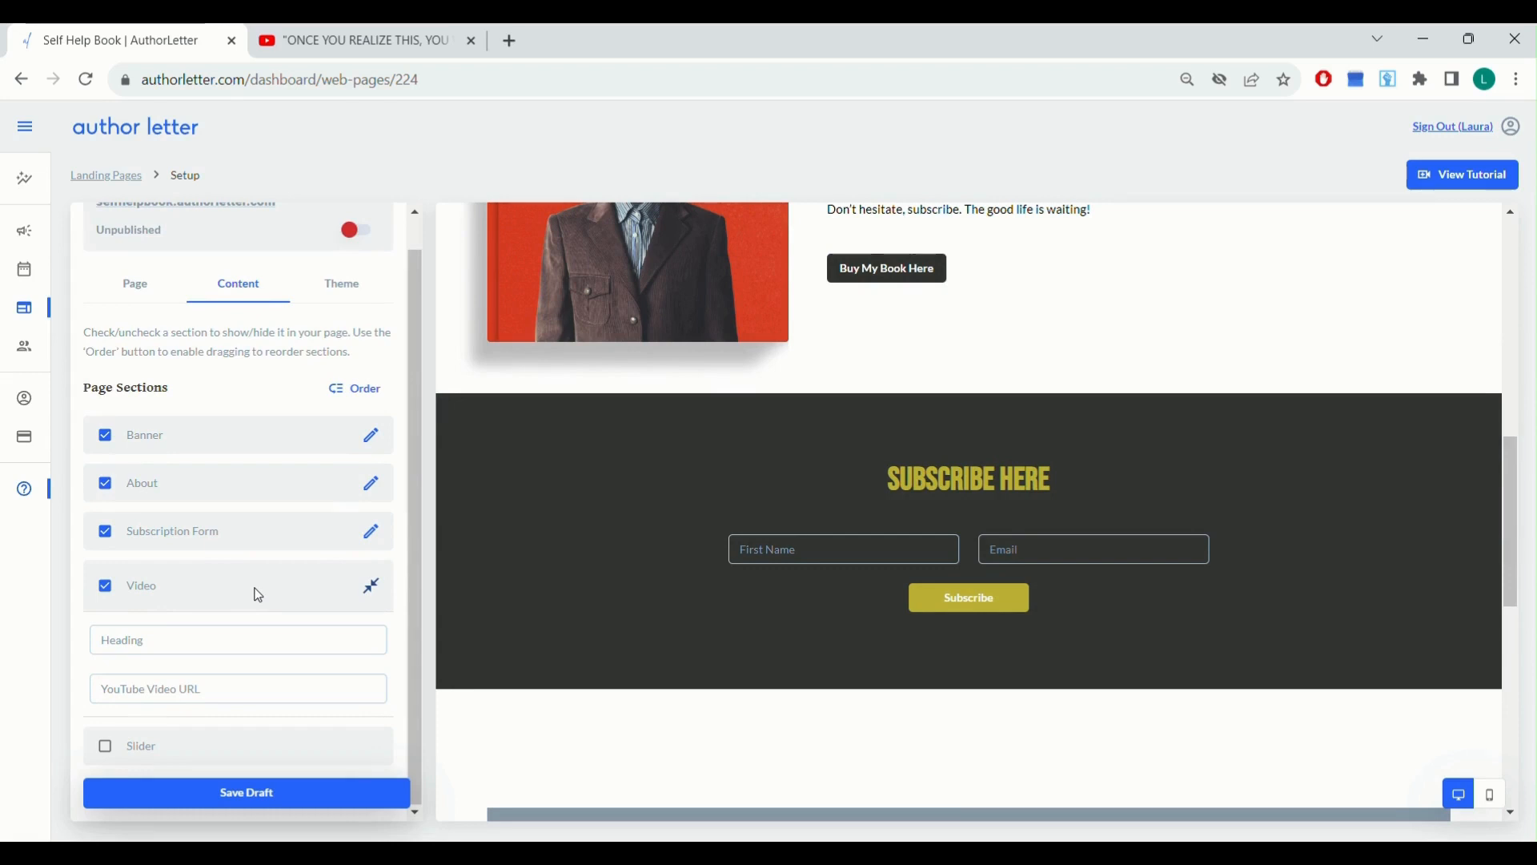
left_click(344, 38)
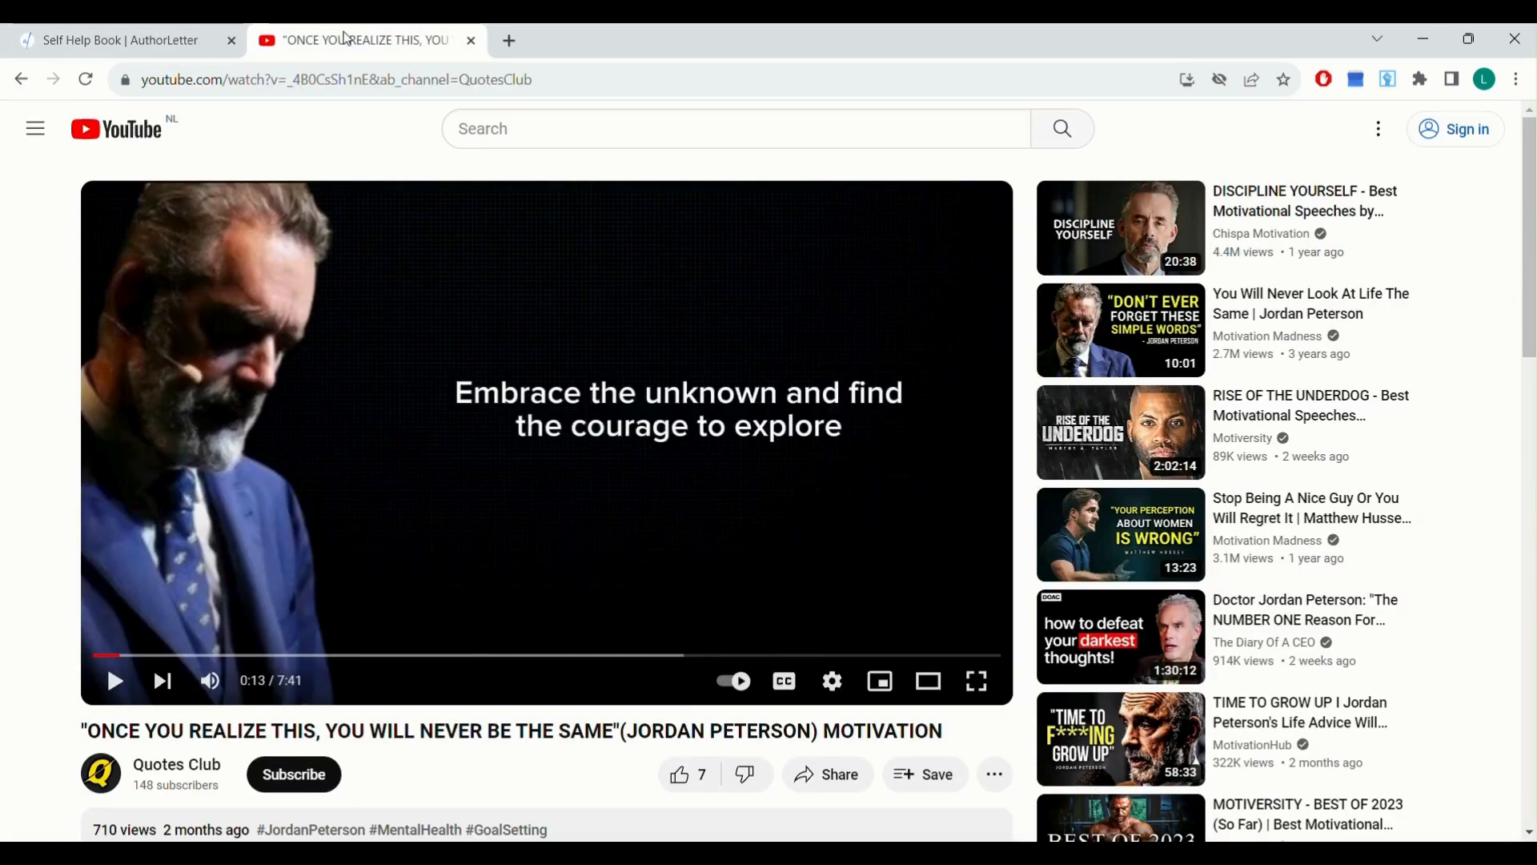
left_click(562, 80)
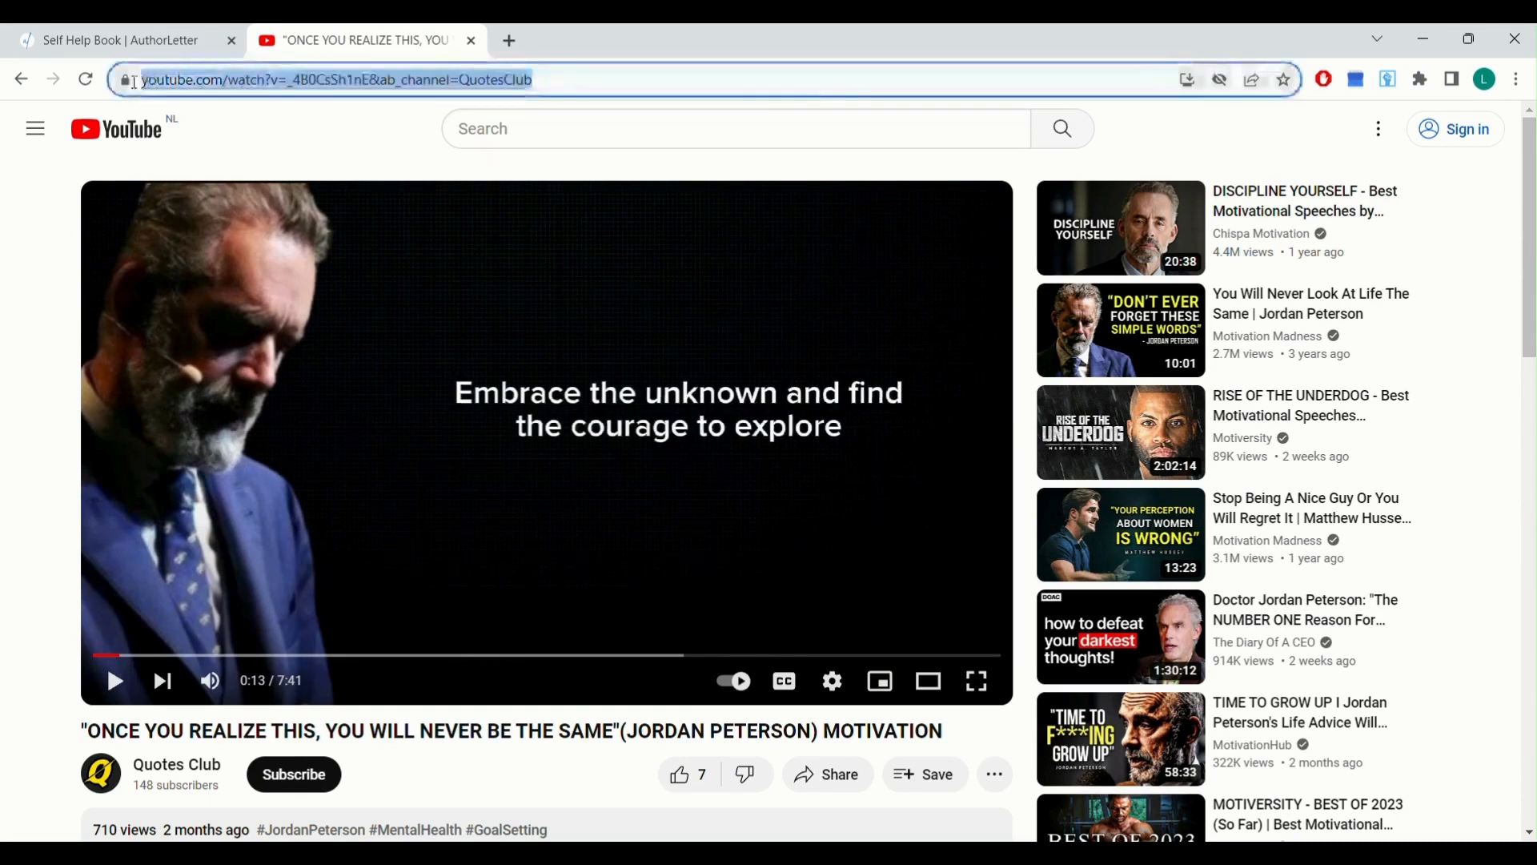
right_click(178, 82)
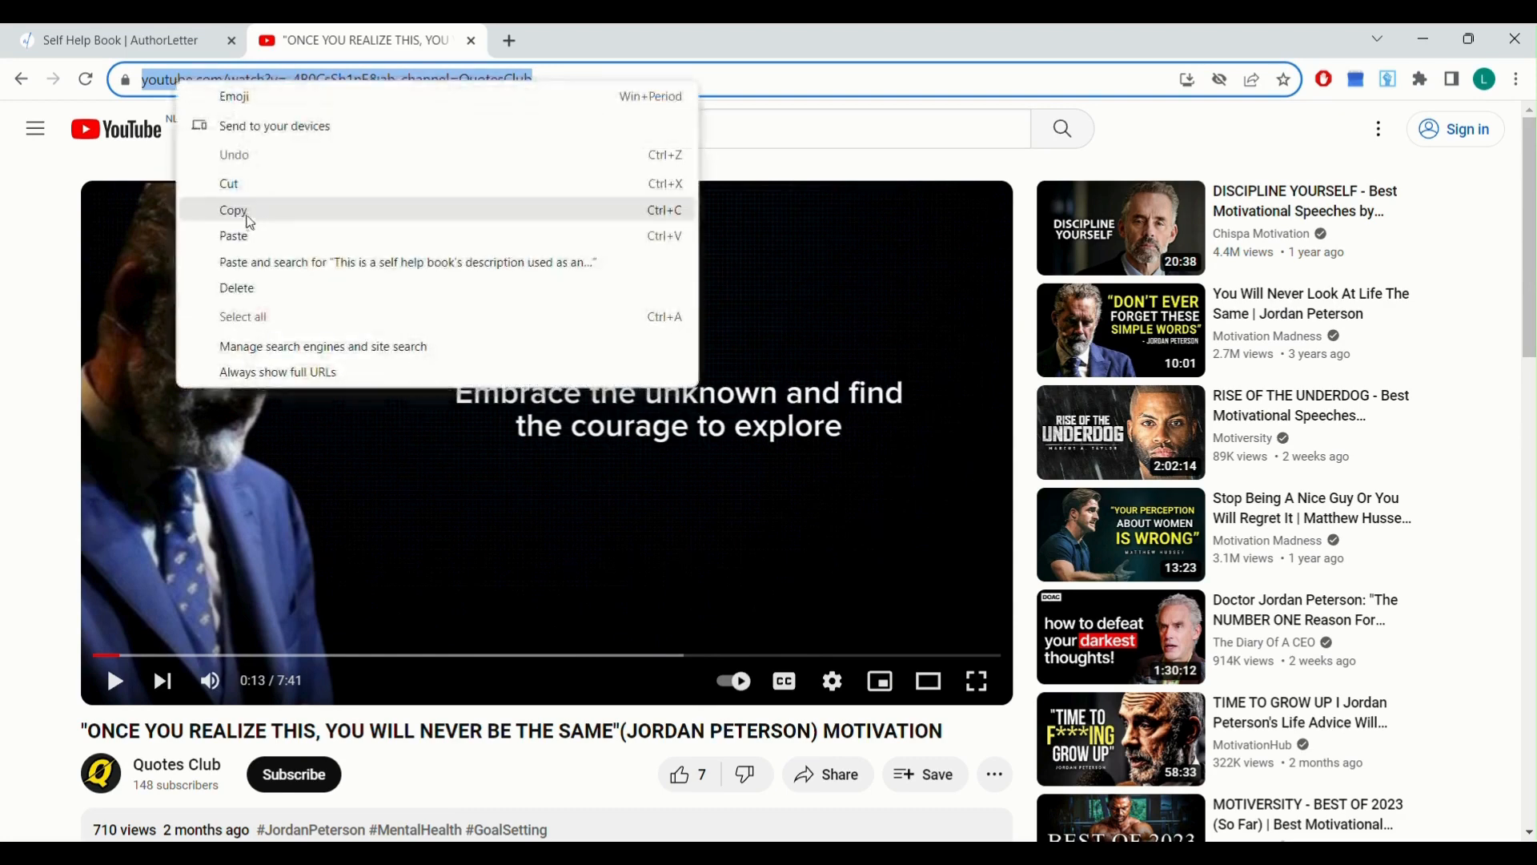
left_click(247, 216)
Back in AuthorLetter, paste the copied address as the Video section's YouTube URL and set its heading to "Book Video".
left_click(128, 50)
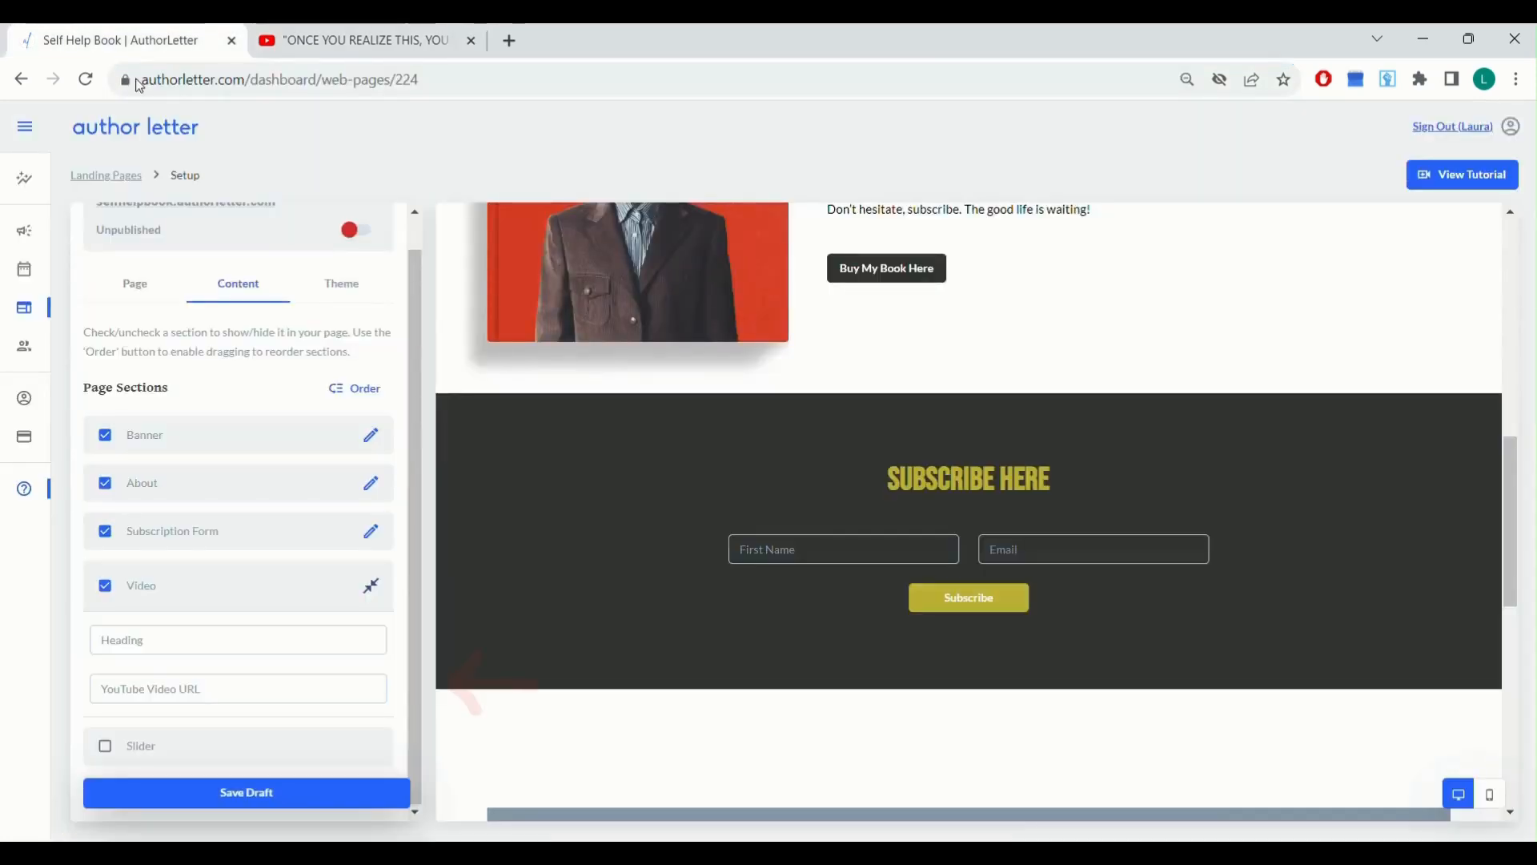
left_click(132, 689)
right_click(130, 687)
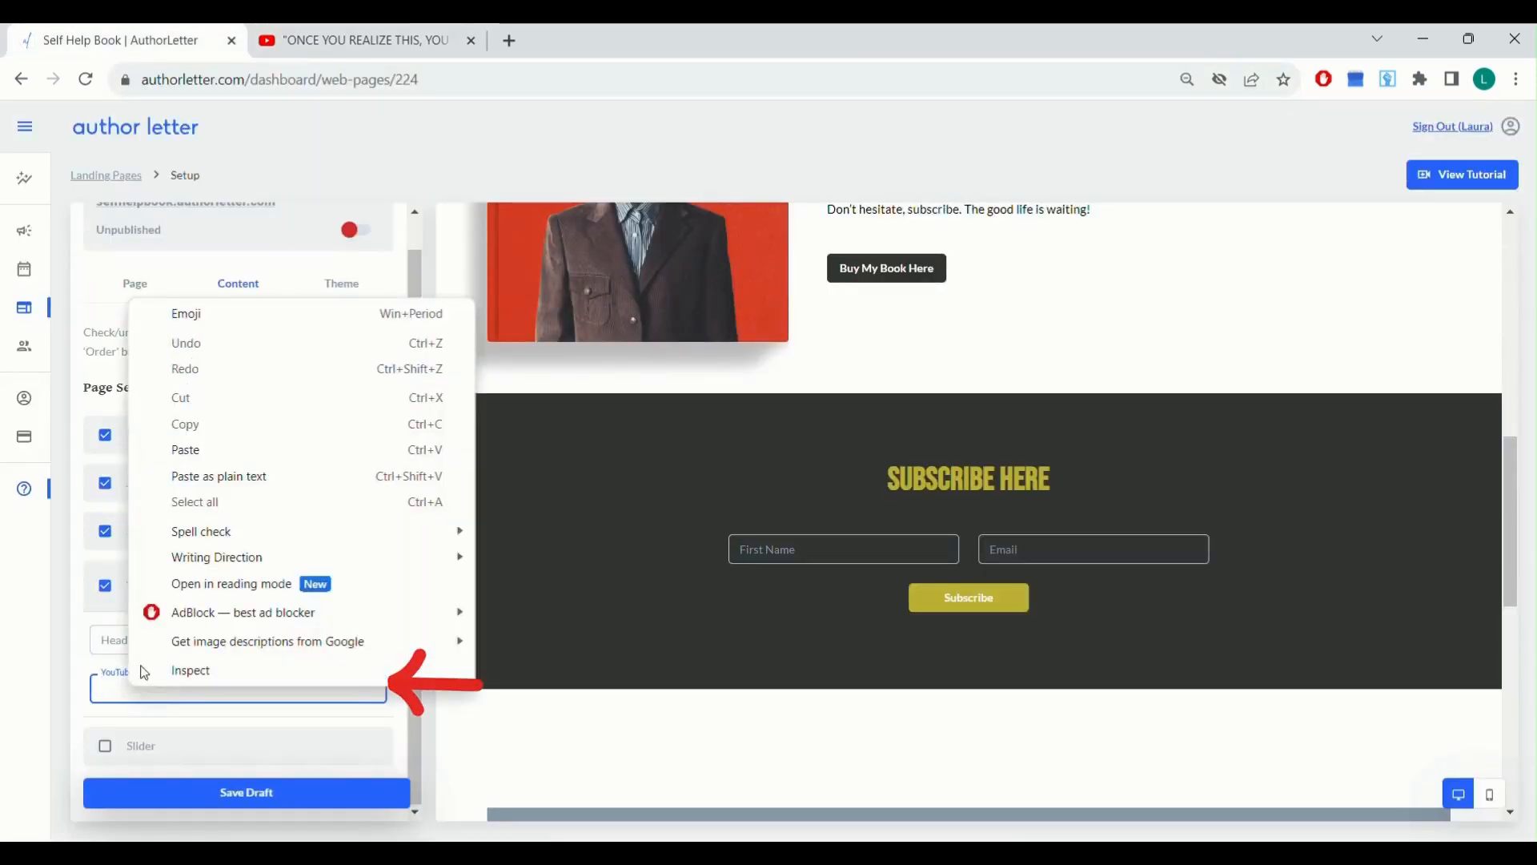
left_click(203, 450)
left_click(187, 636)
type("Bo")
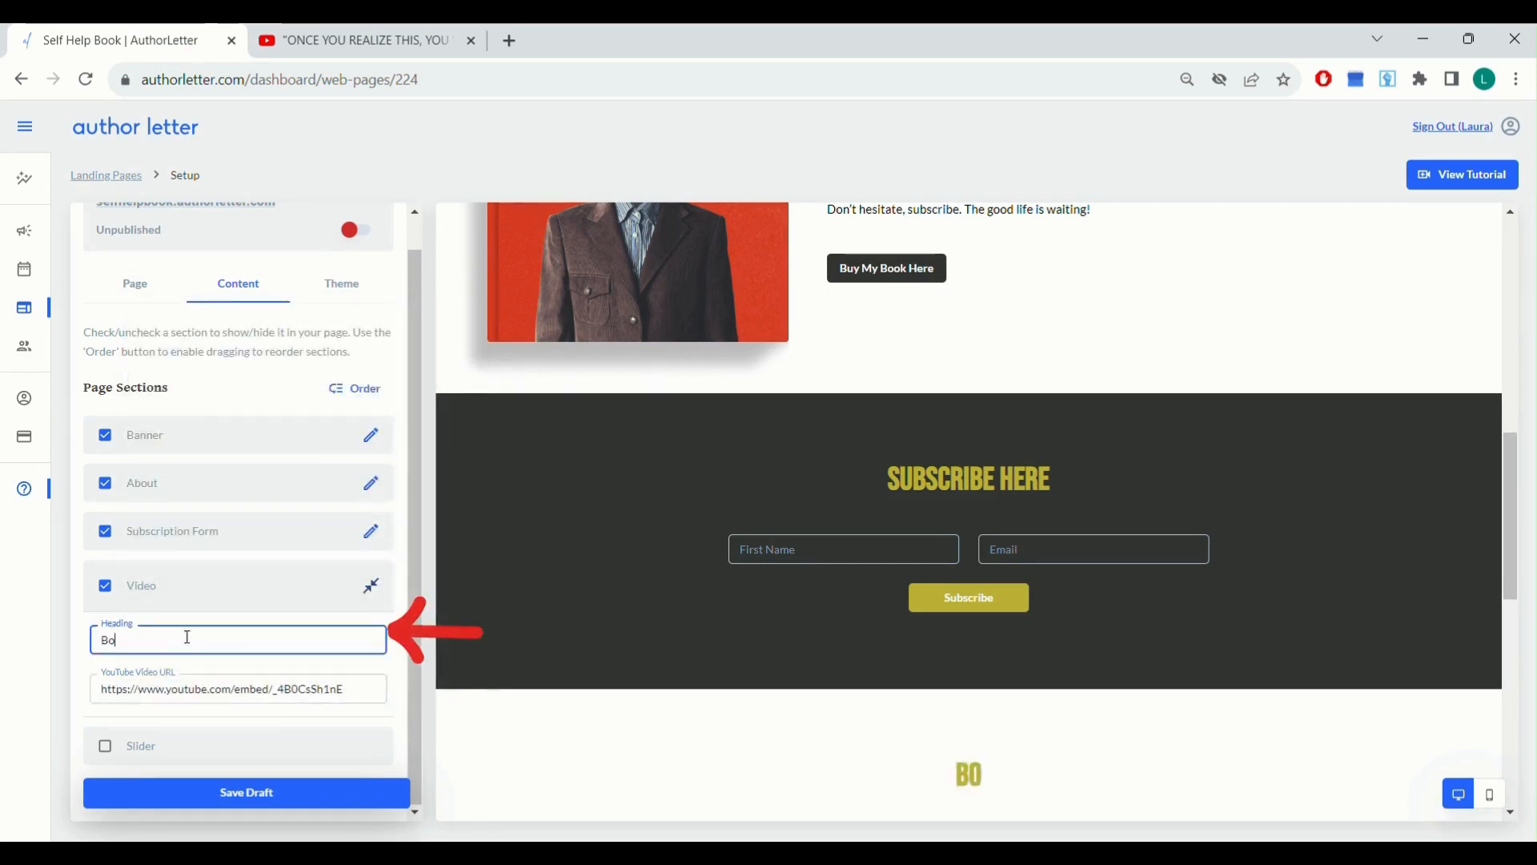
type("ok Video")
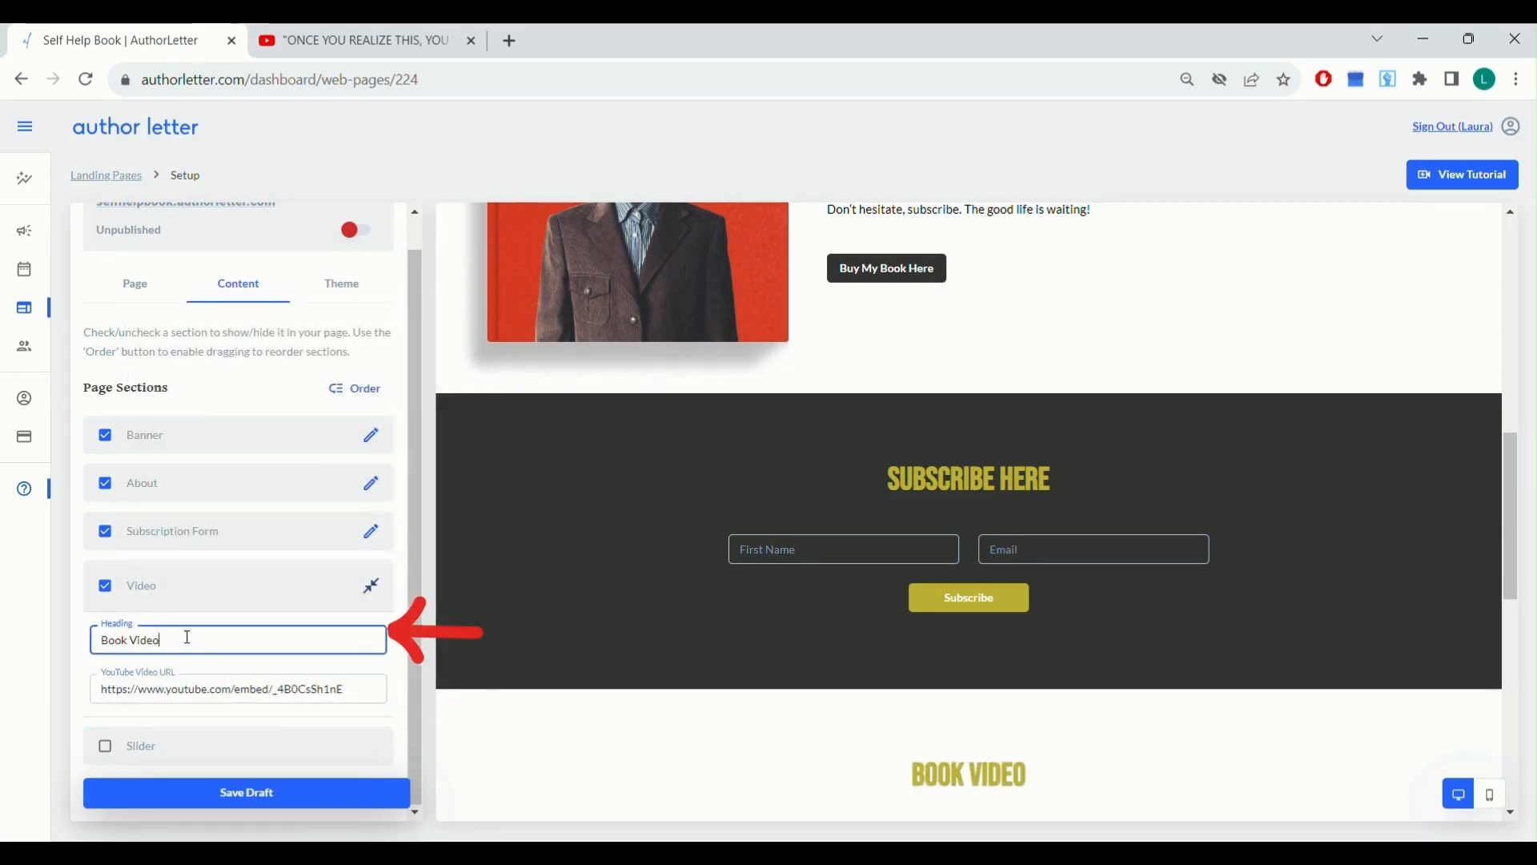
scroll(675, 598, "down", 6)
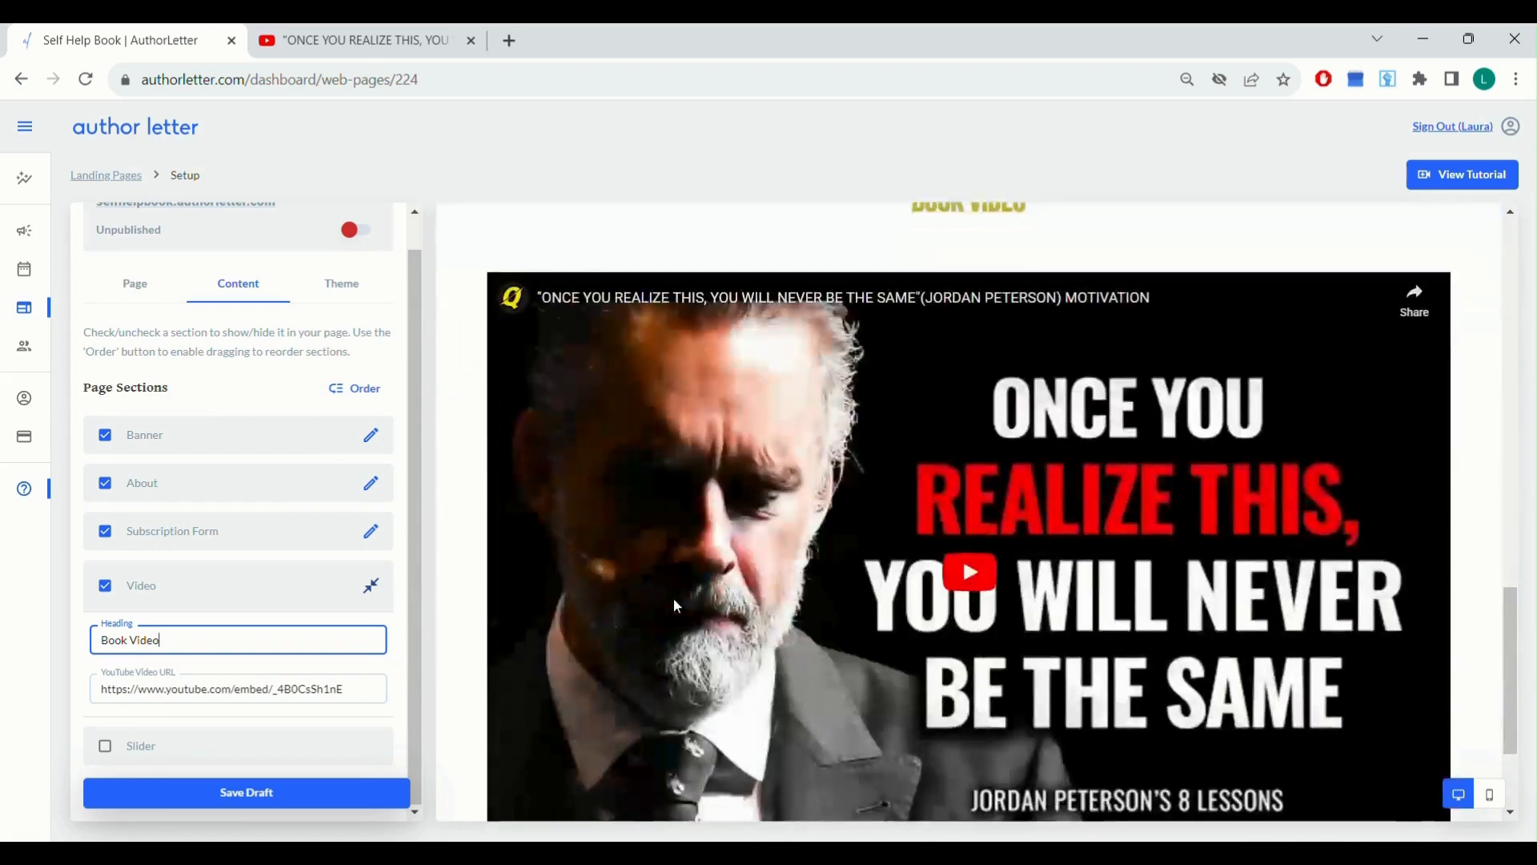
scroll(674, 598, "down", 2)
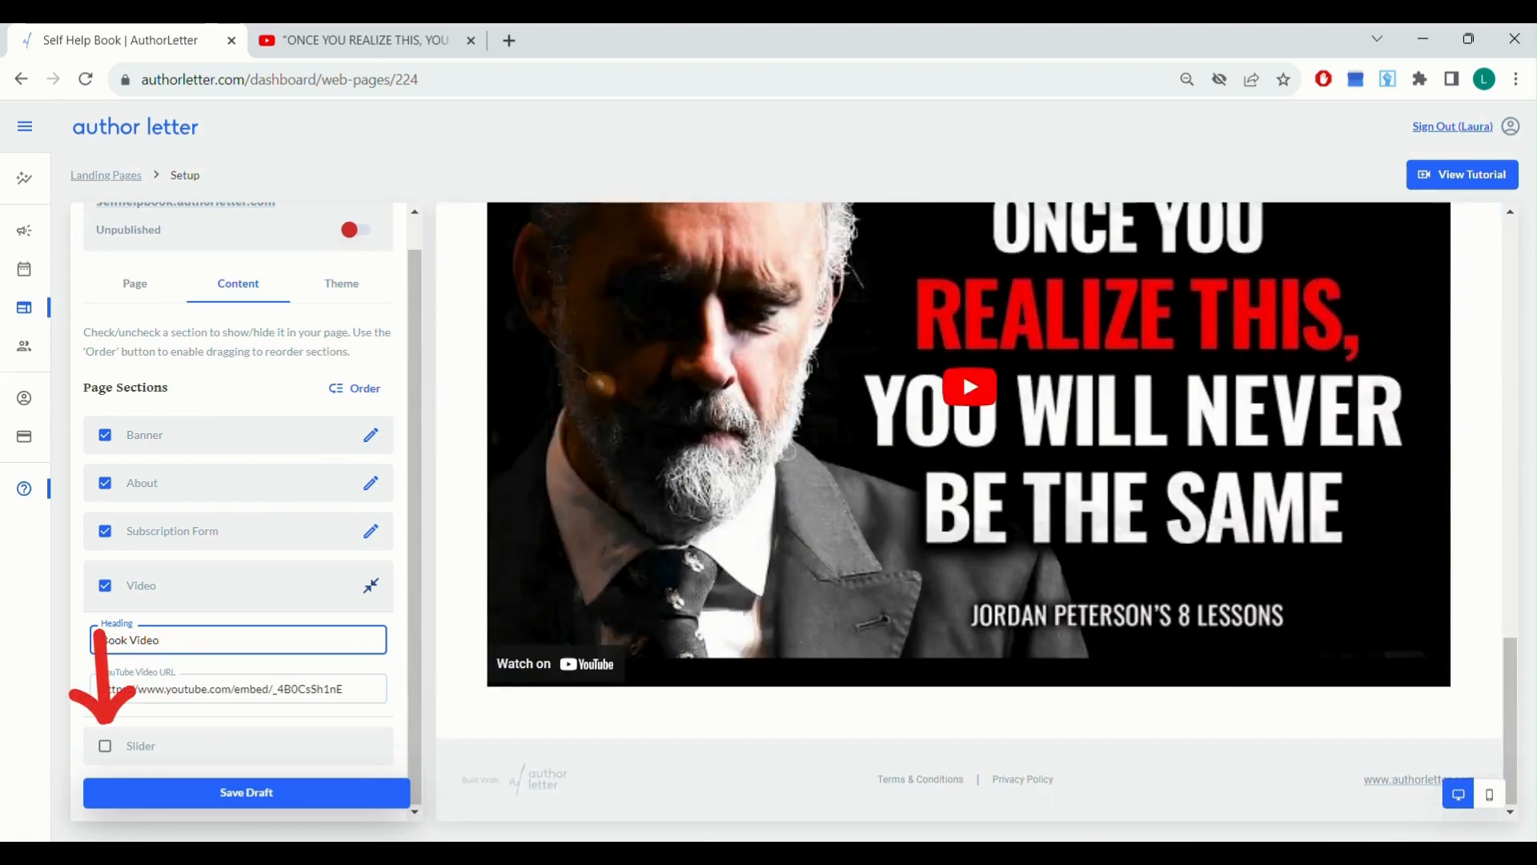
Enable the Slider section and set its heading to "Other Books By Author".
left_click(105, 746)
scroll(833, 734, "down", 4)
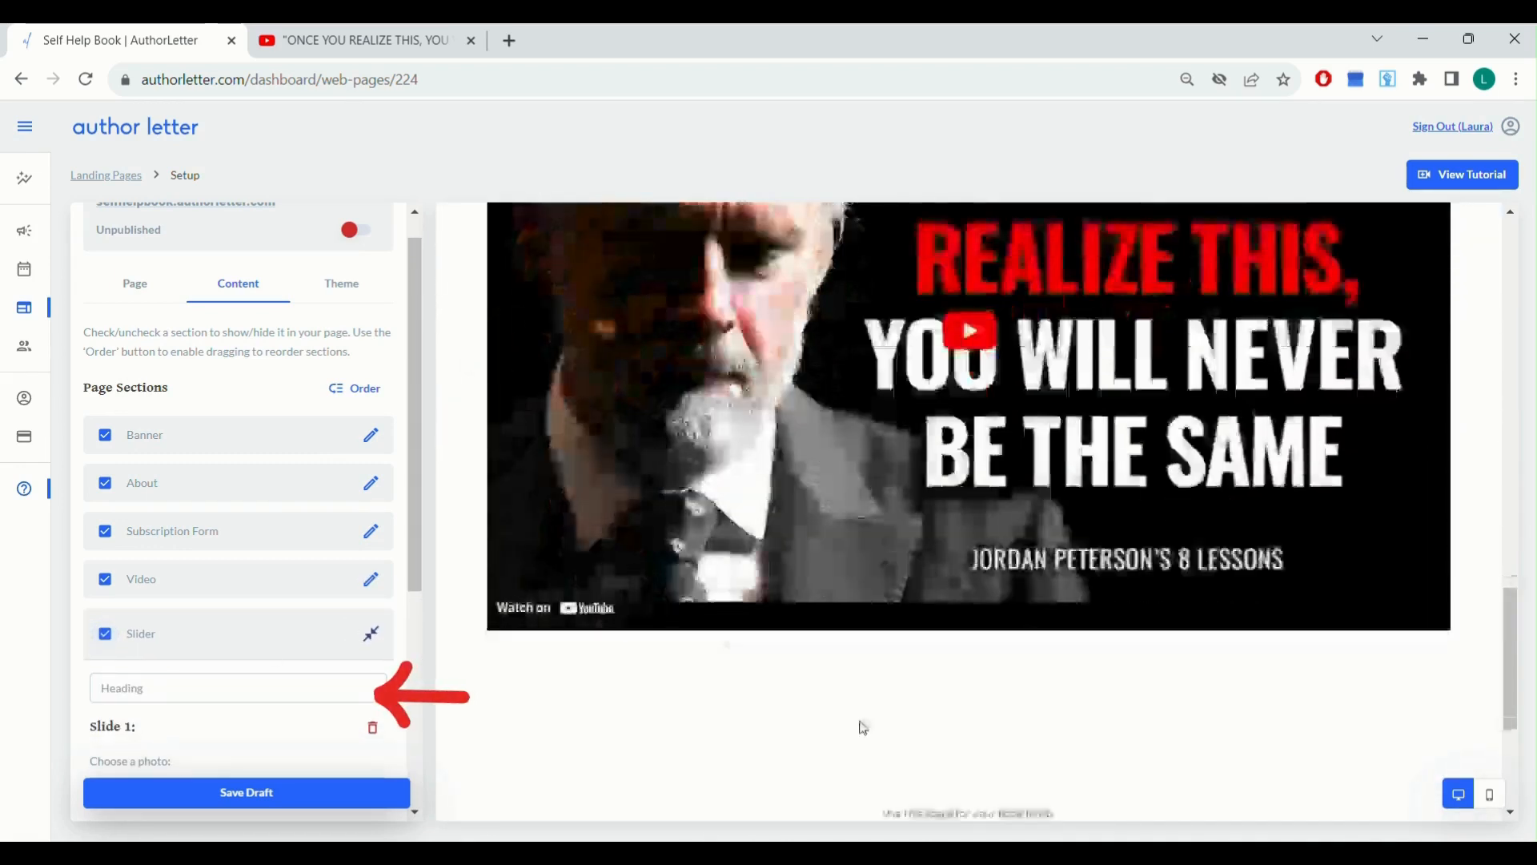
left_click(183, 681)
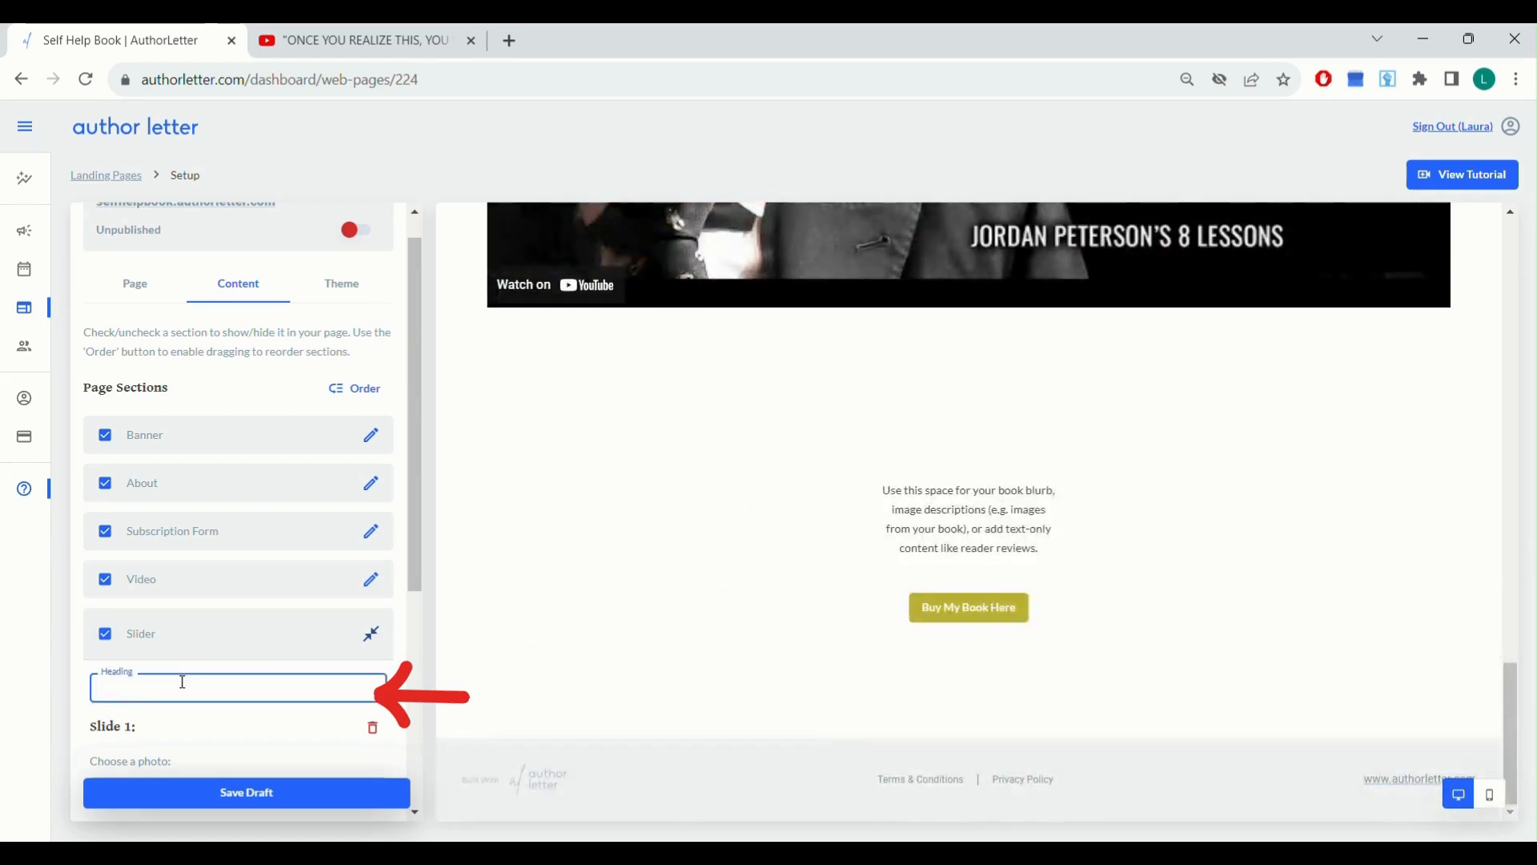
type("Other Books By")
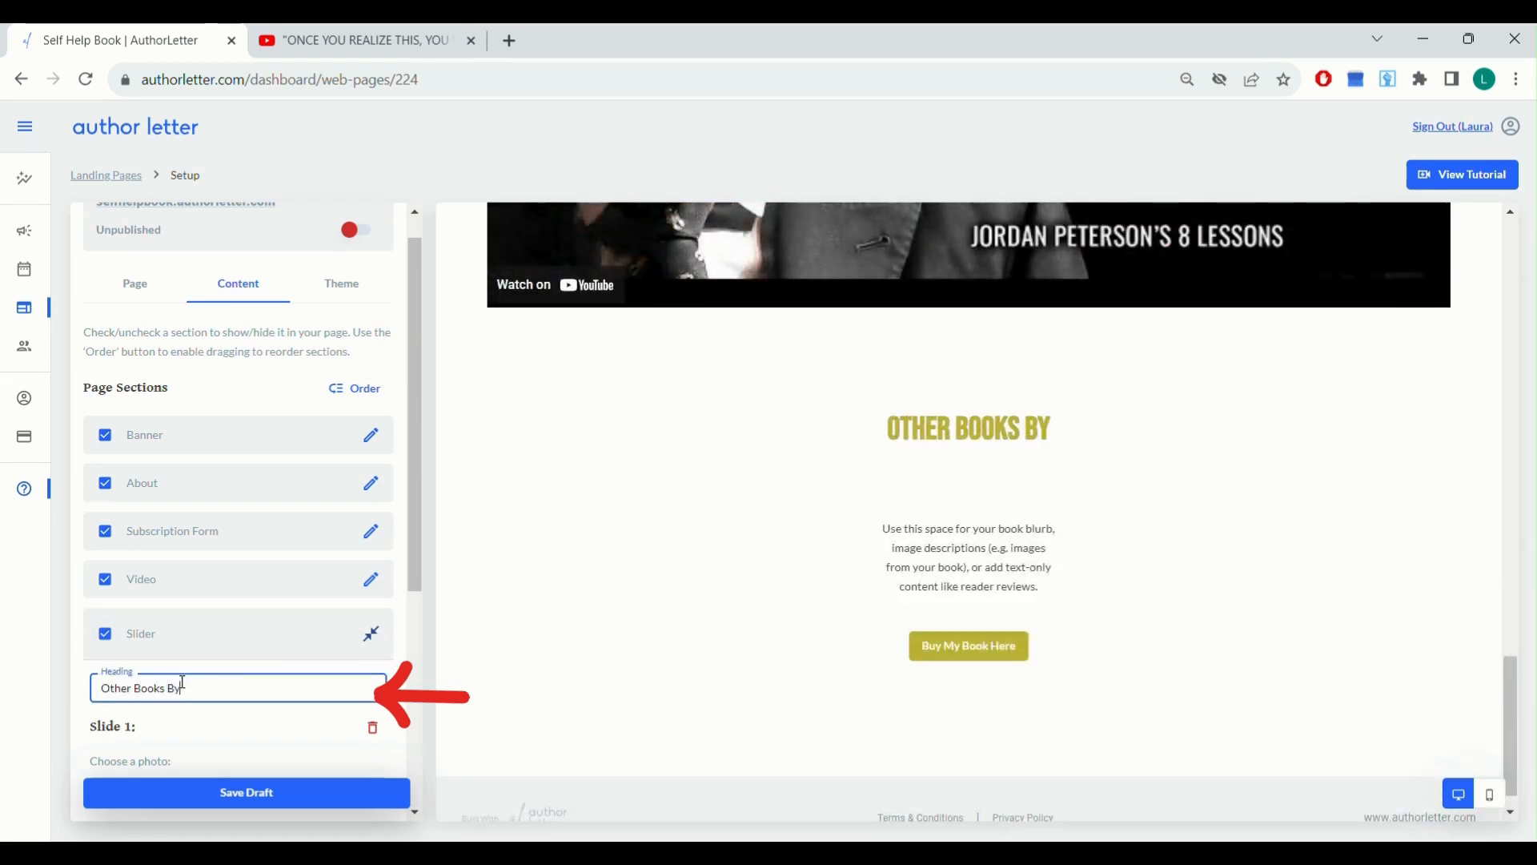
type(" Author")
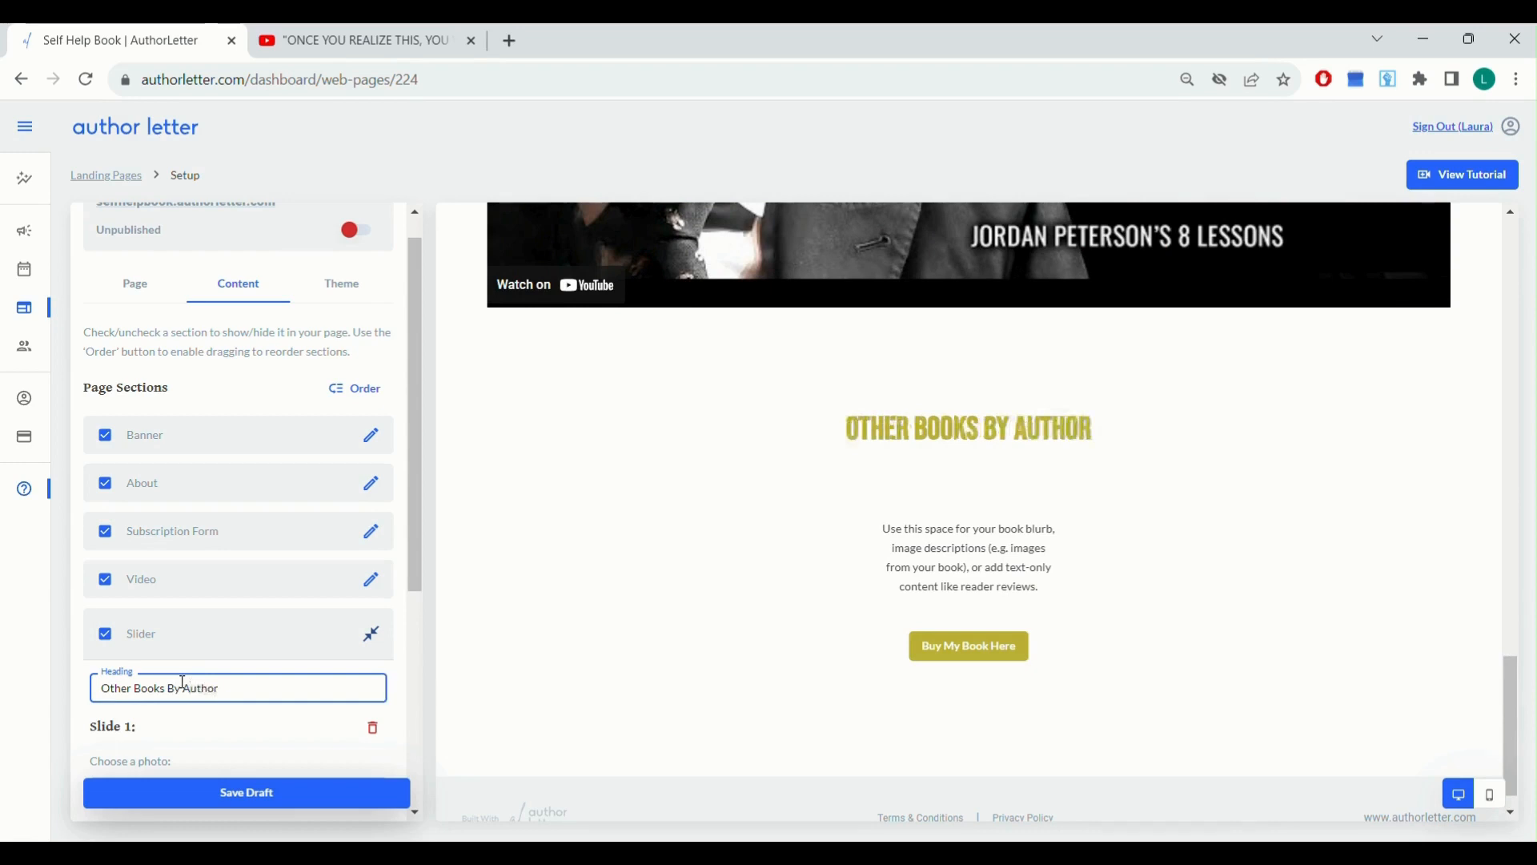
scroll(189, 677, "down", 4)
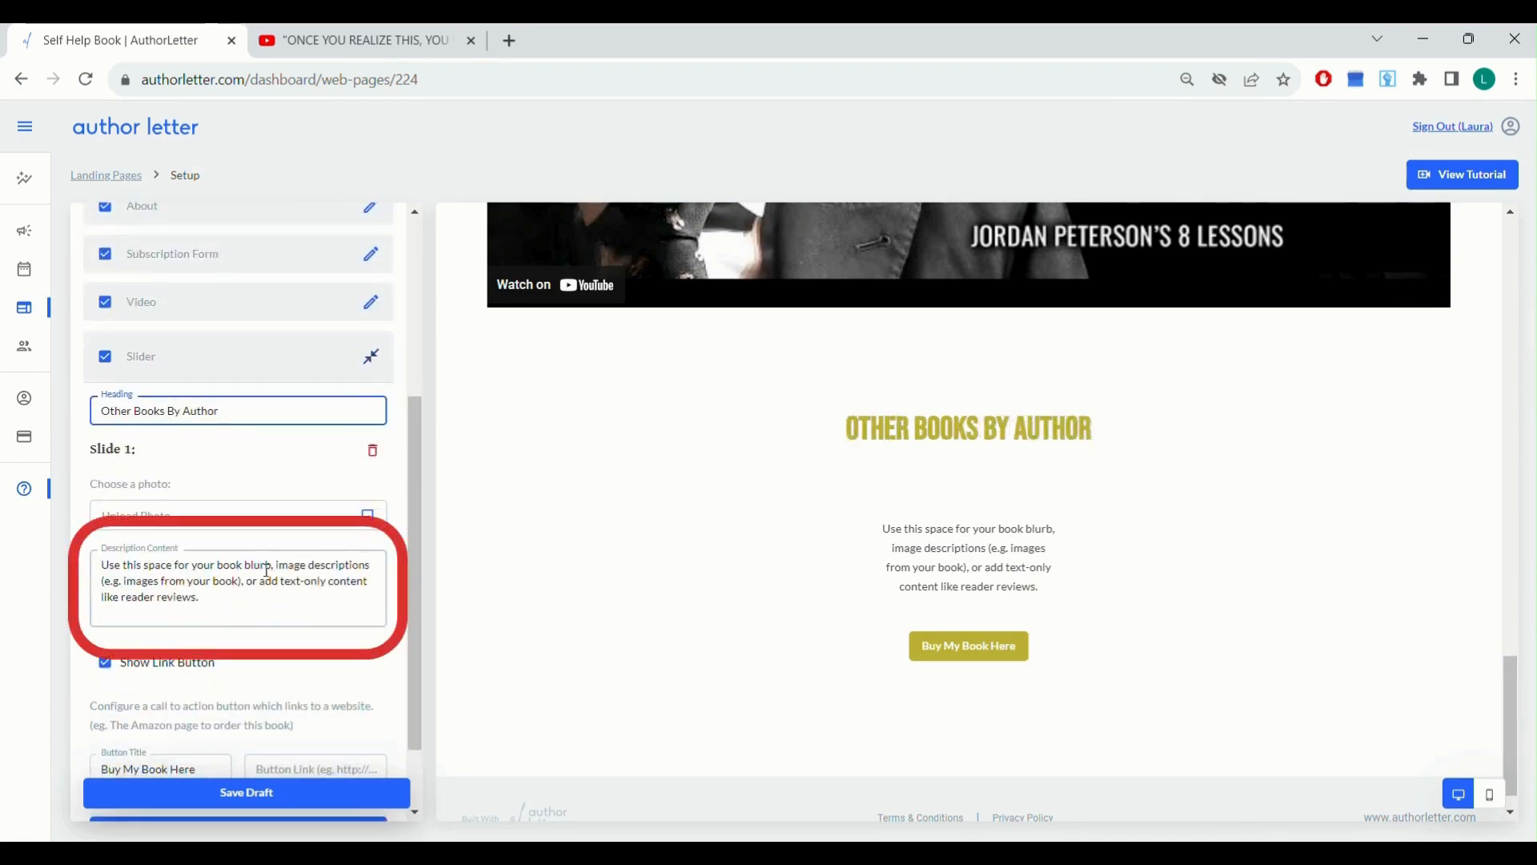
scroll(269, 570, "down", 1)
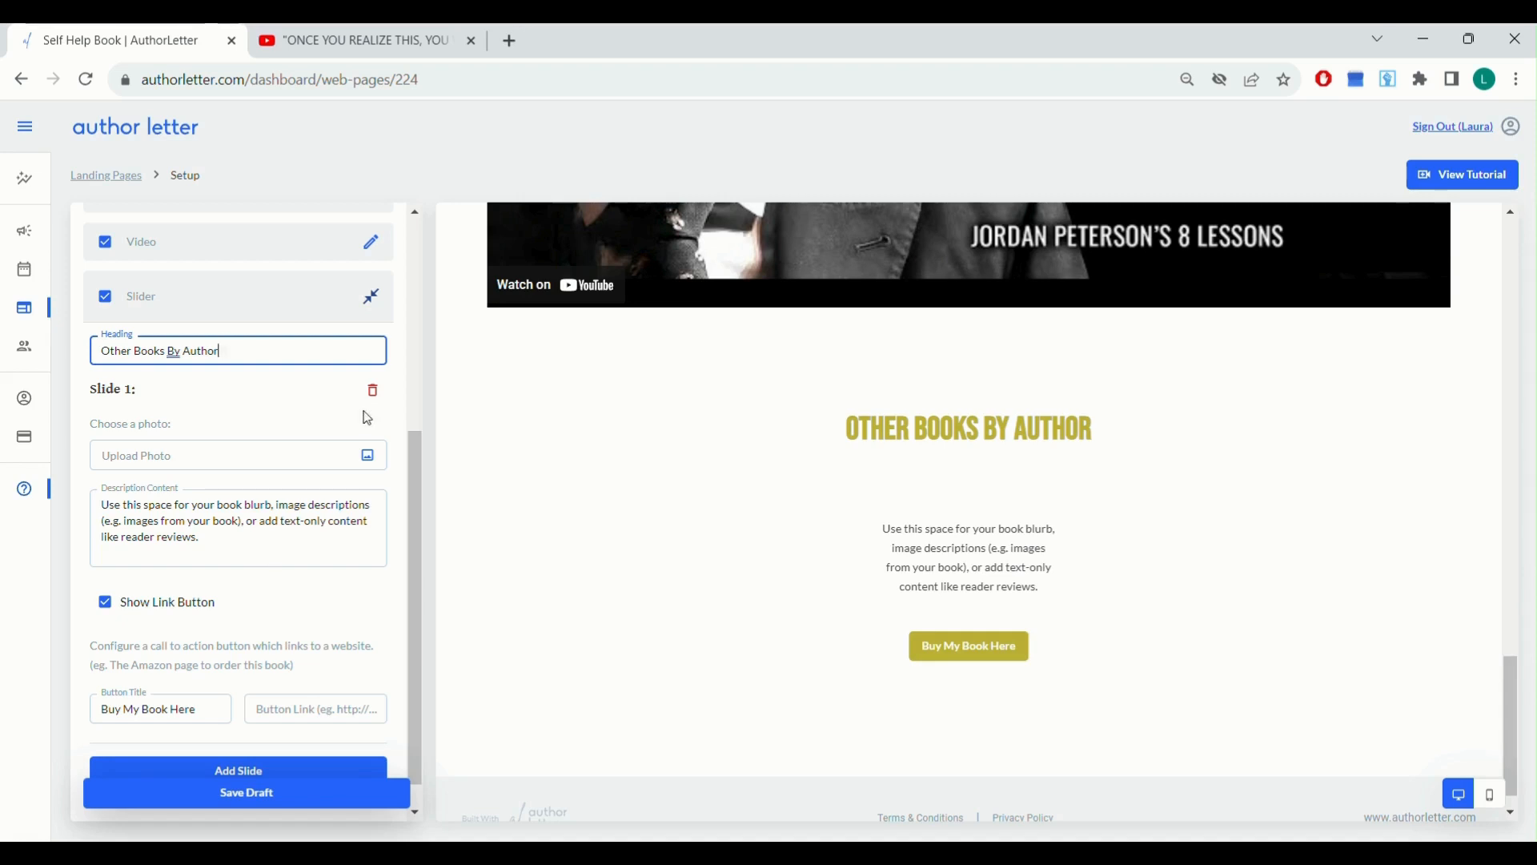
Upload 8asd.jpg from the Self-Help covers folder as the photo for Slide 1.
left_click(369, 456)
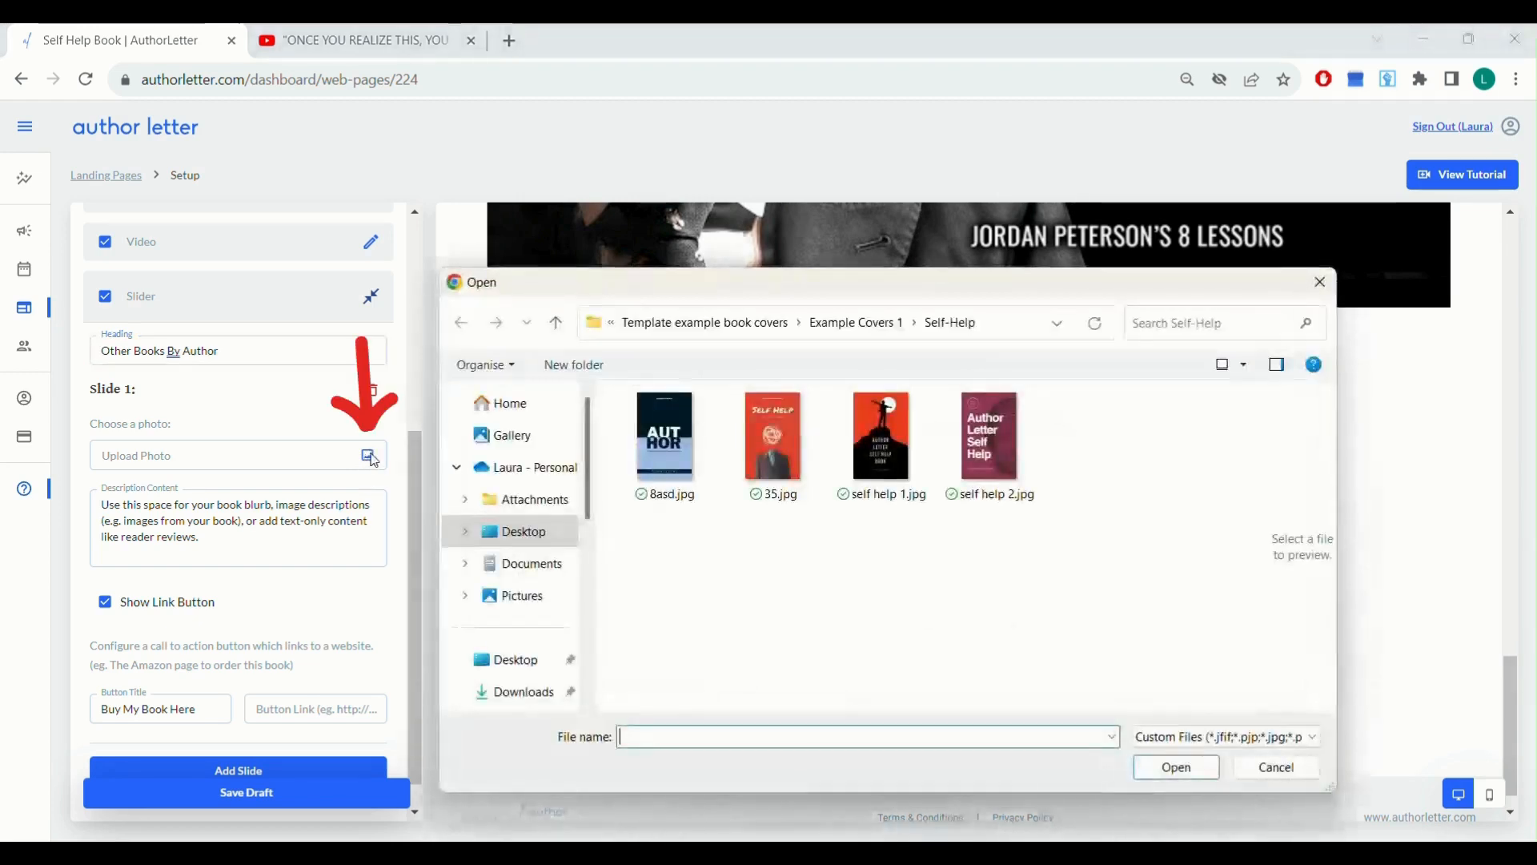
left_click(662, 422)
double_click(661, 422)
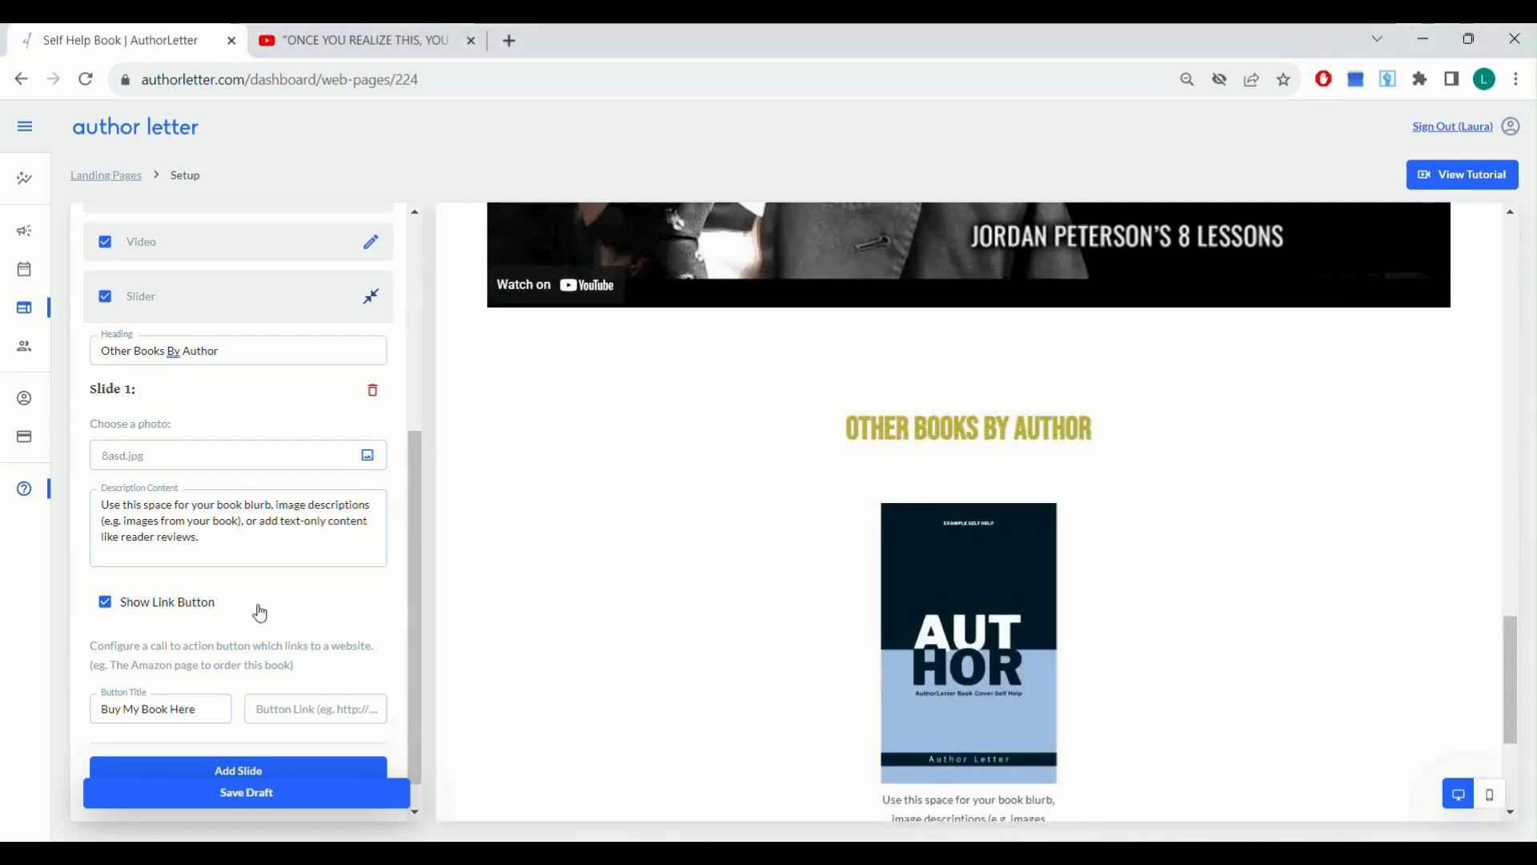
scroll(744, 552, "down", 2)
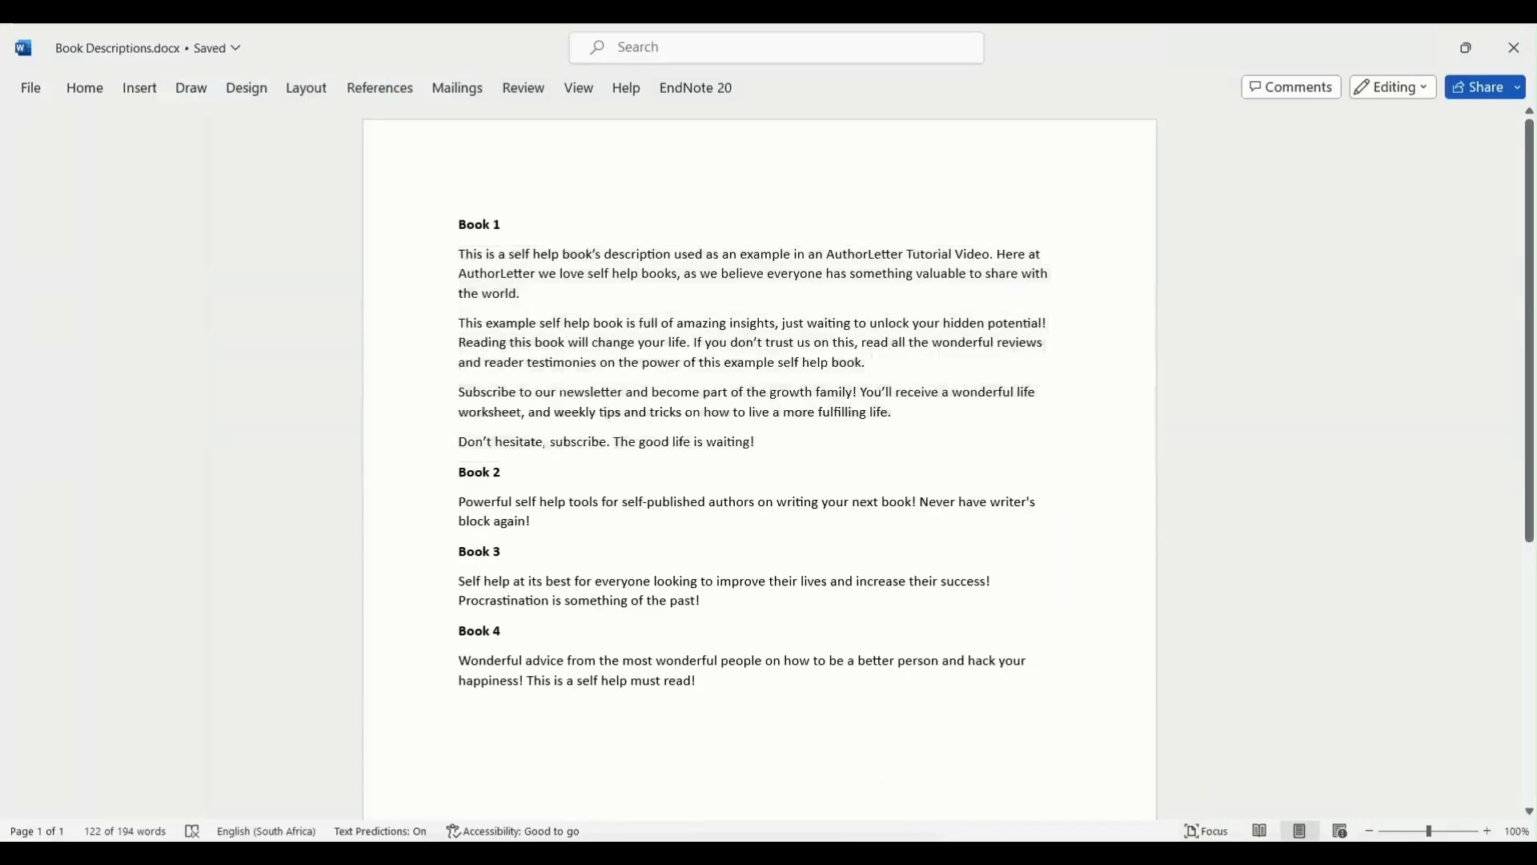
Copy the Book 2 description from Book Descriptions.docx in Word and replace Slide 1's description in AuthorLetter with it.
left_click_drag(761, 443, 461, 256)
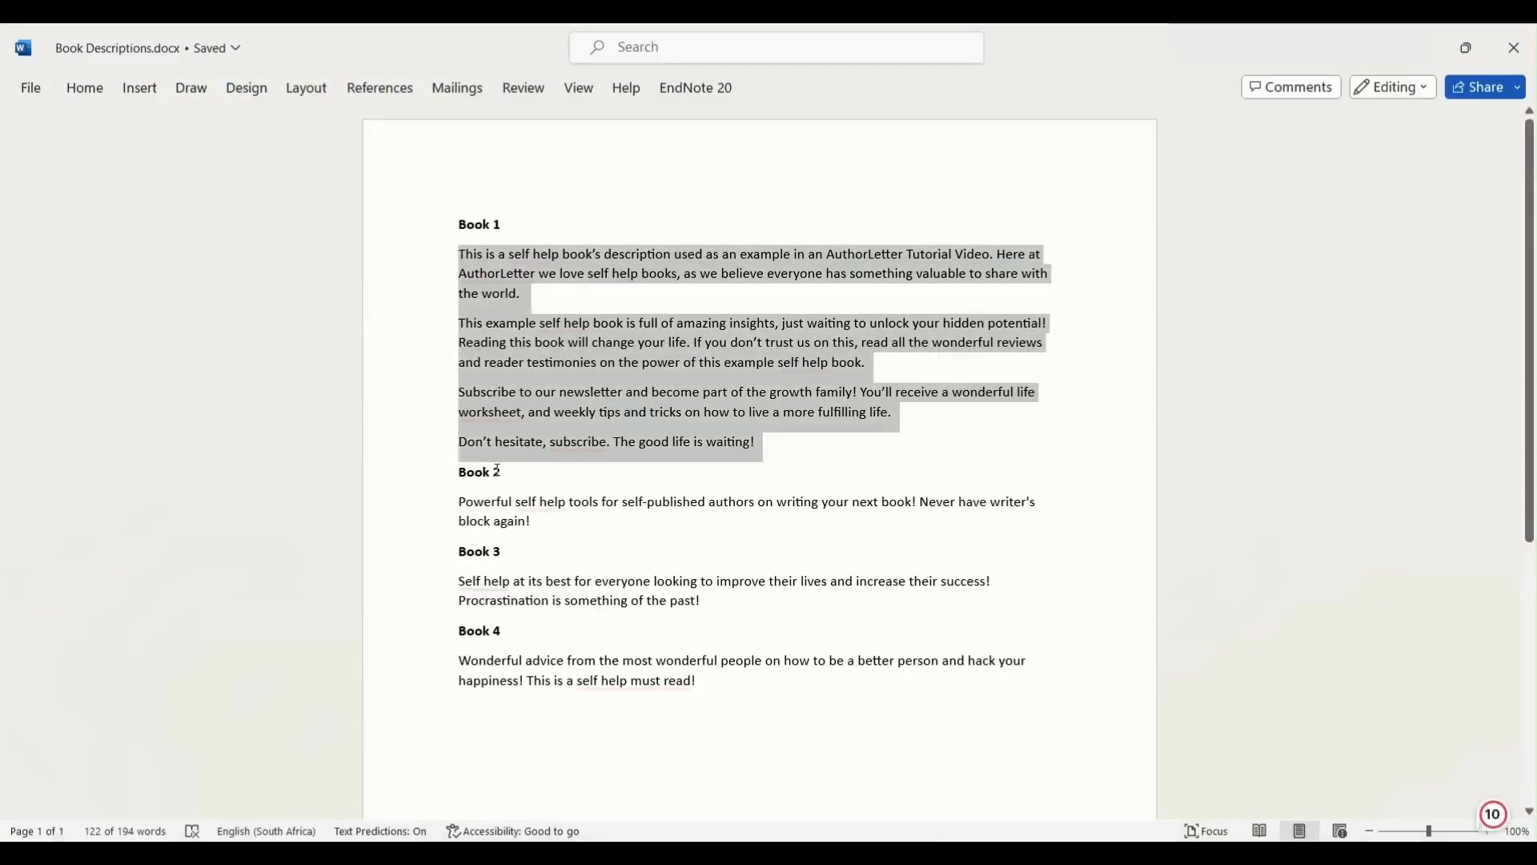
left_click_drag(462, 505, 549, 521)
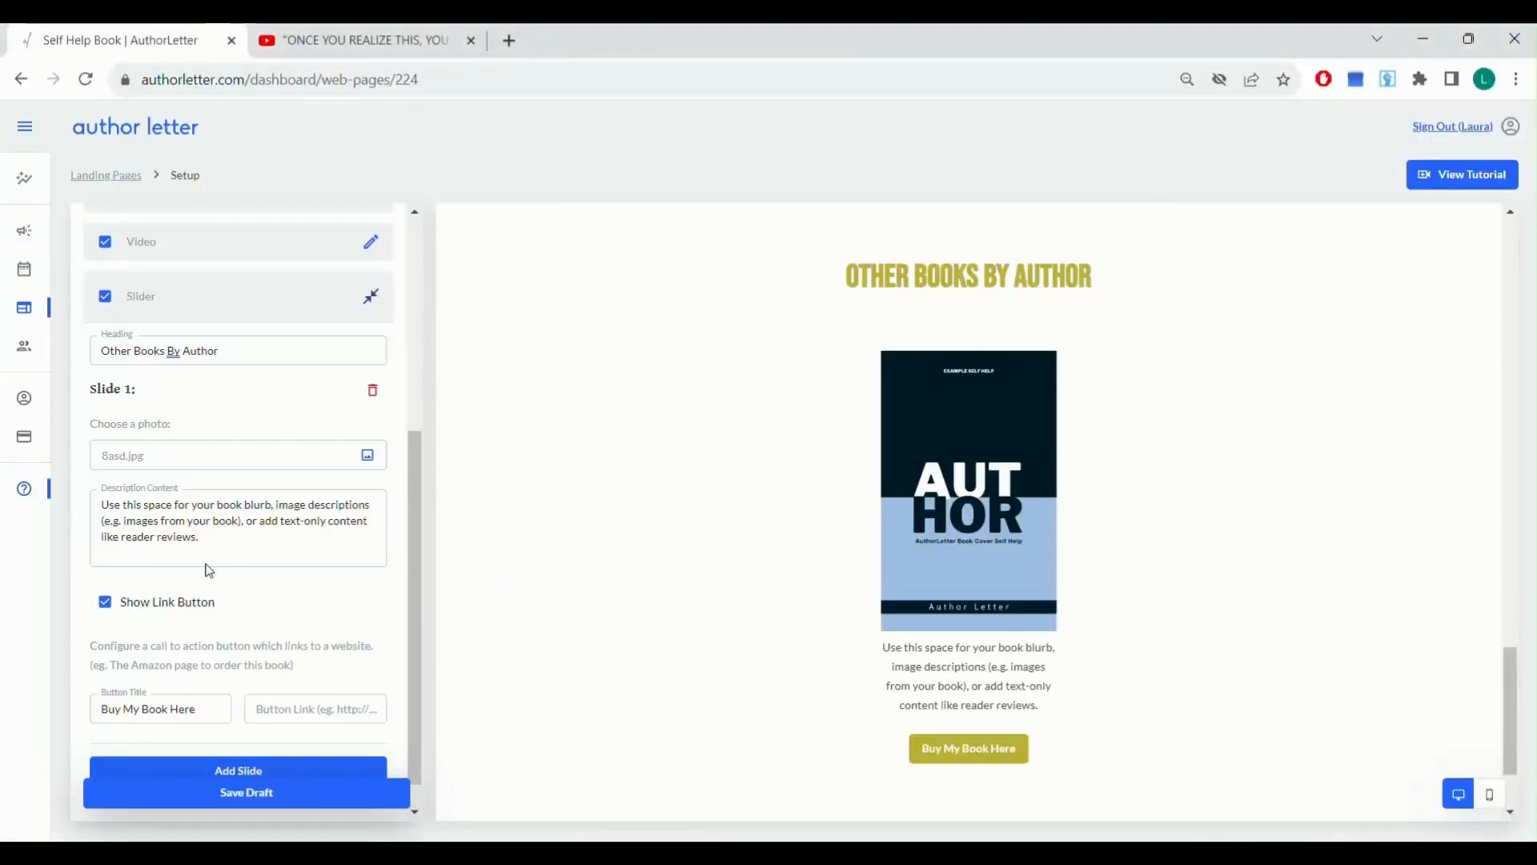
left_click_drag(237, 532, 68, 482)
key("BackSpace")
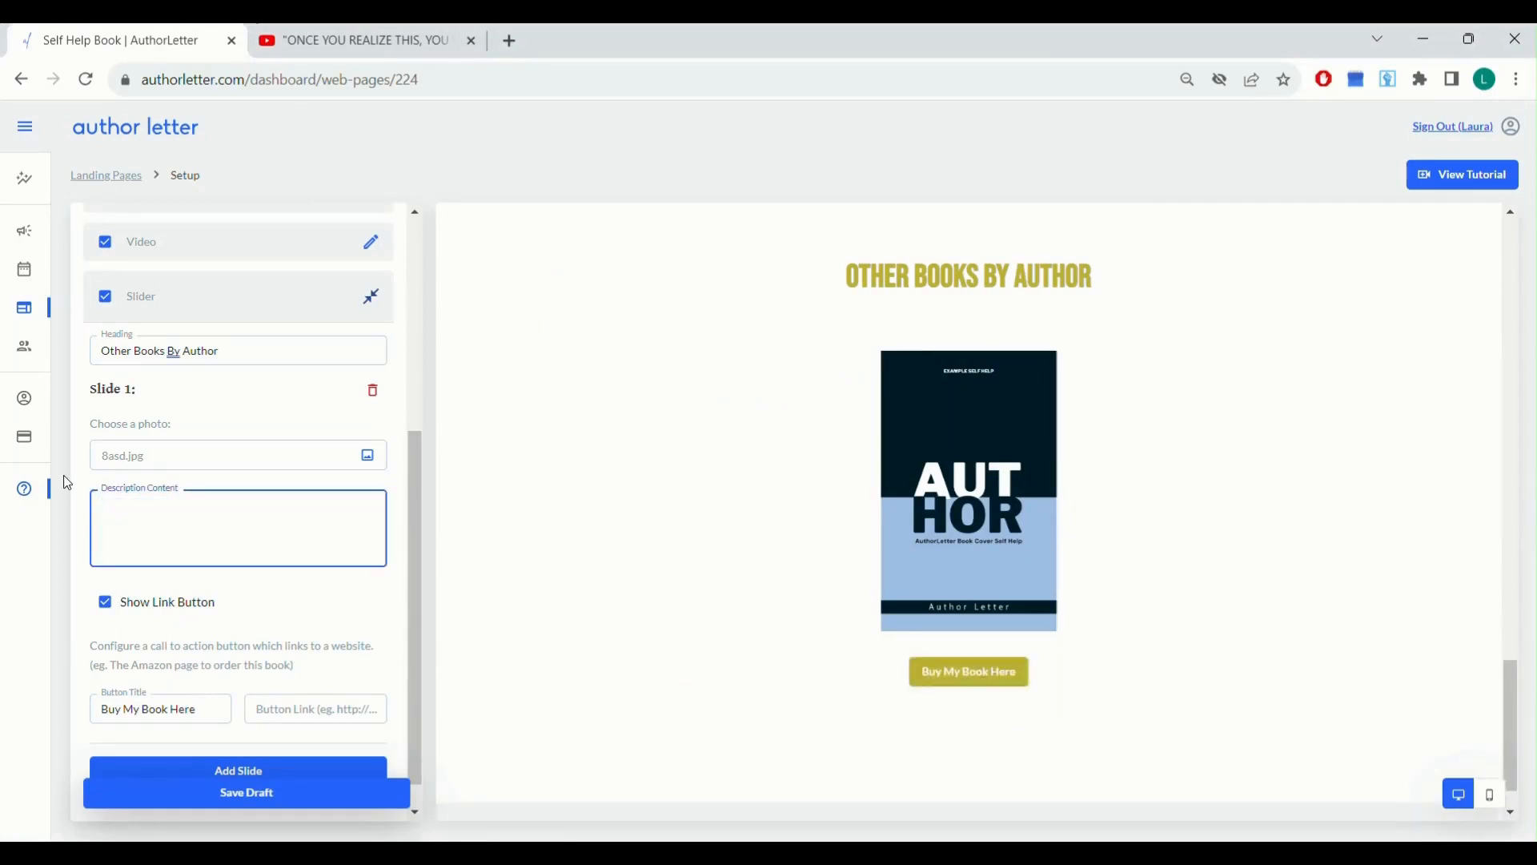
type("Powerful self help tools for self-published authors on writing your next book! Never have writer's block again!")
scroll(270, 552, "down", 1)
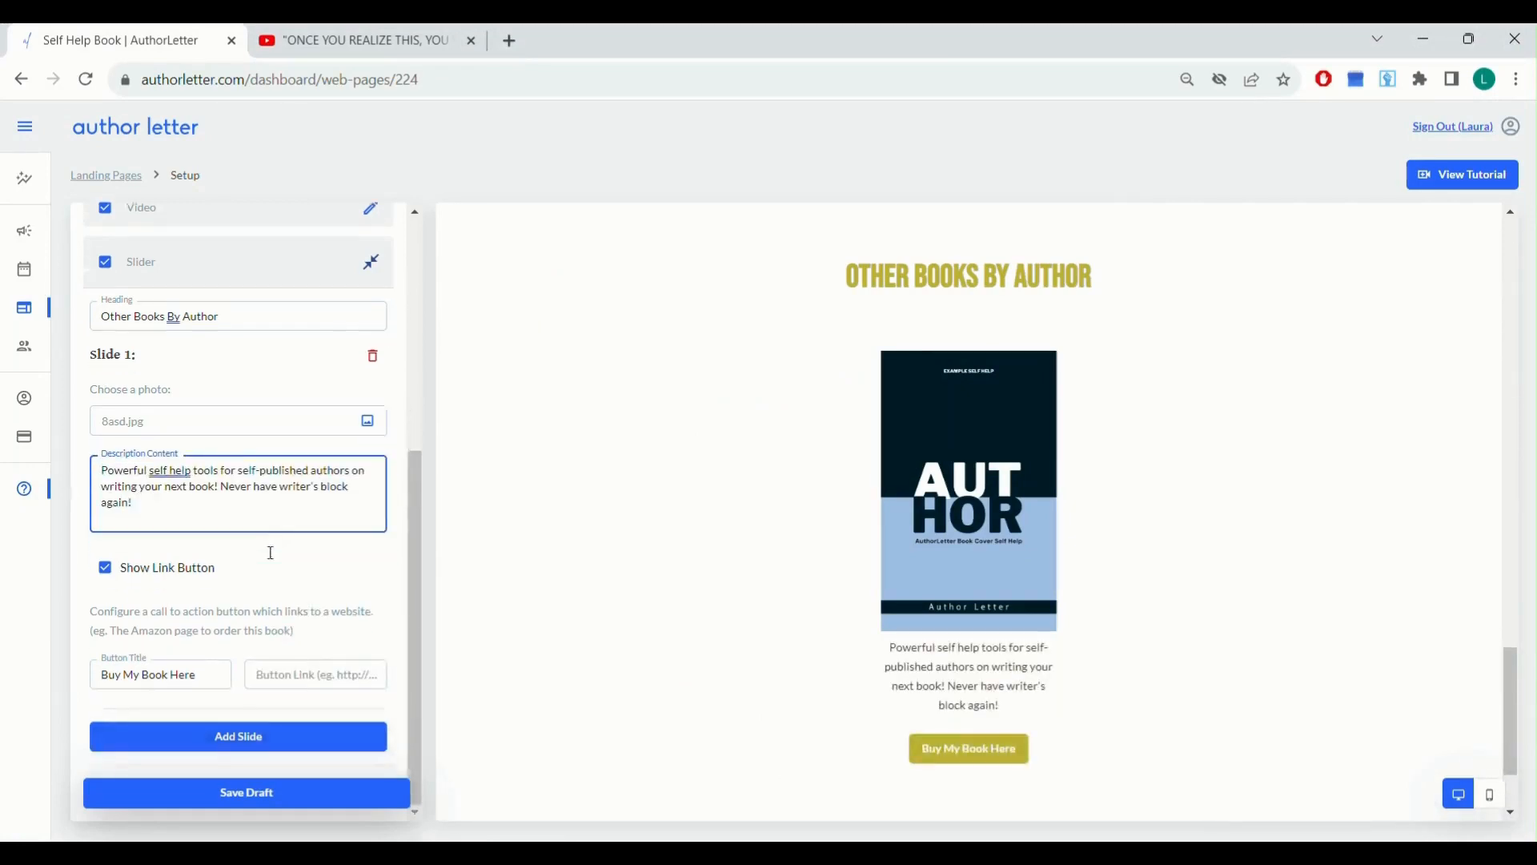
Toggle Slide 1's link button off and on again, then set its button link to amazon.com.
left_click(131, 569)
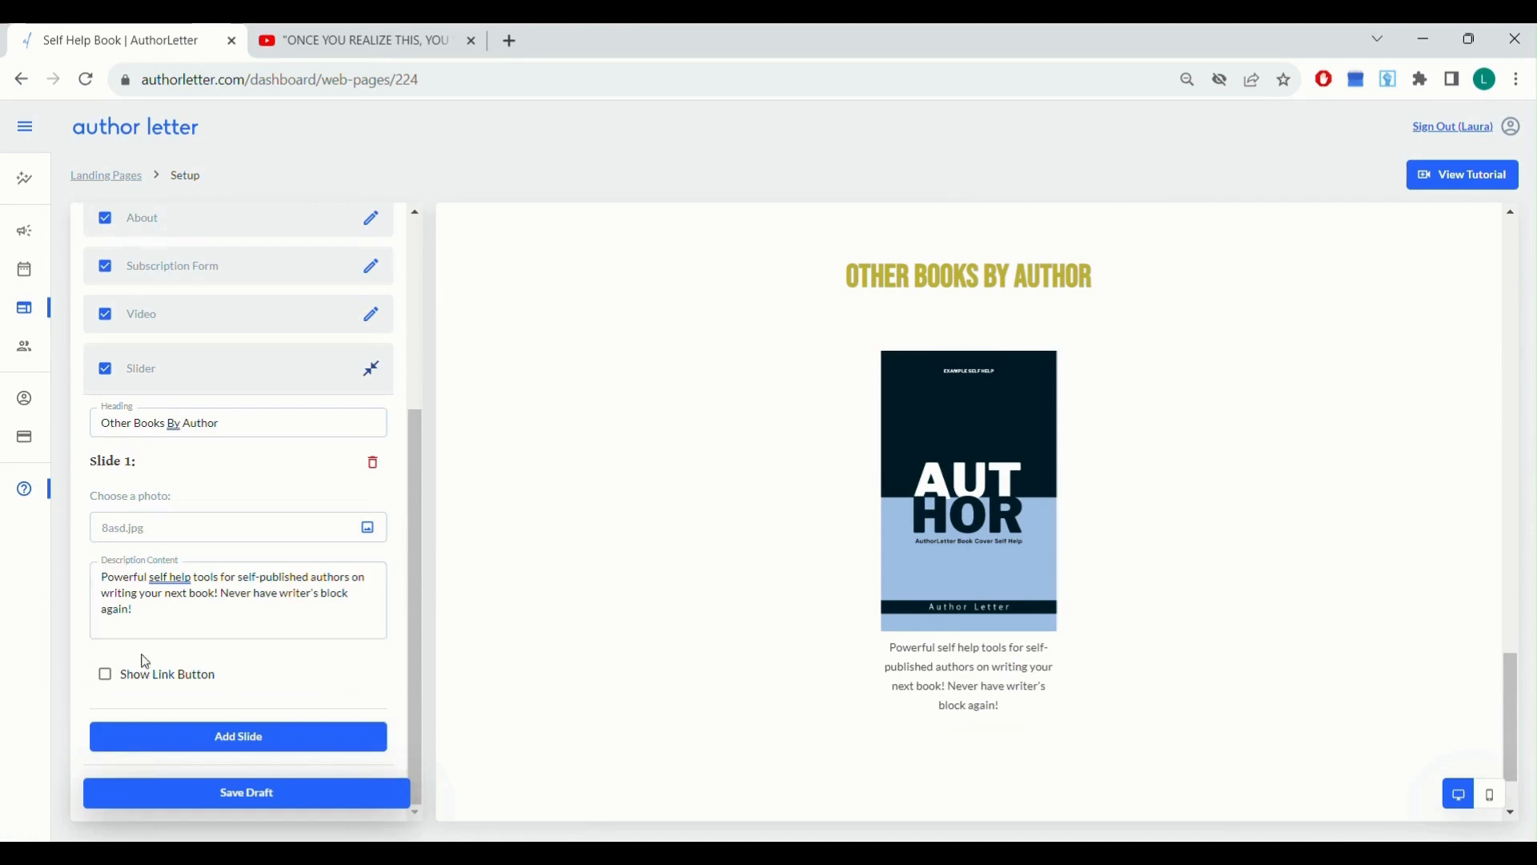
left_click(144, 683)
scroll(144, 689, "down", 2)
scroll(144, 689, "down", 1)
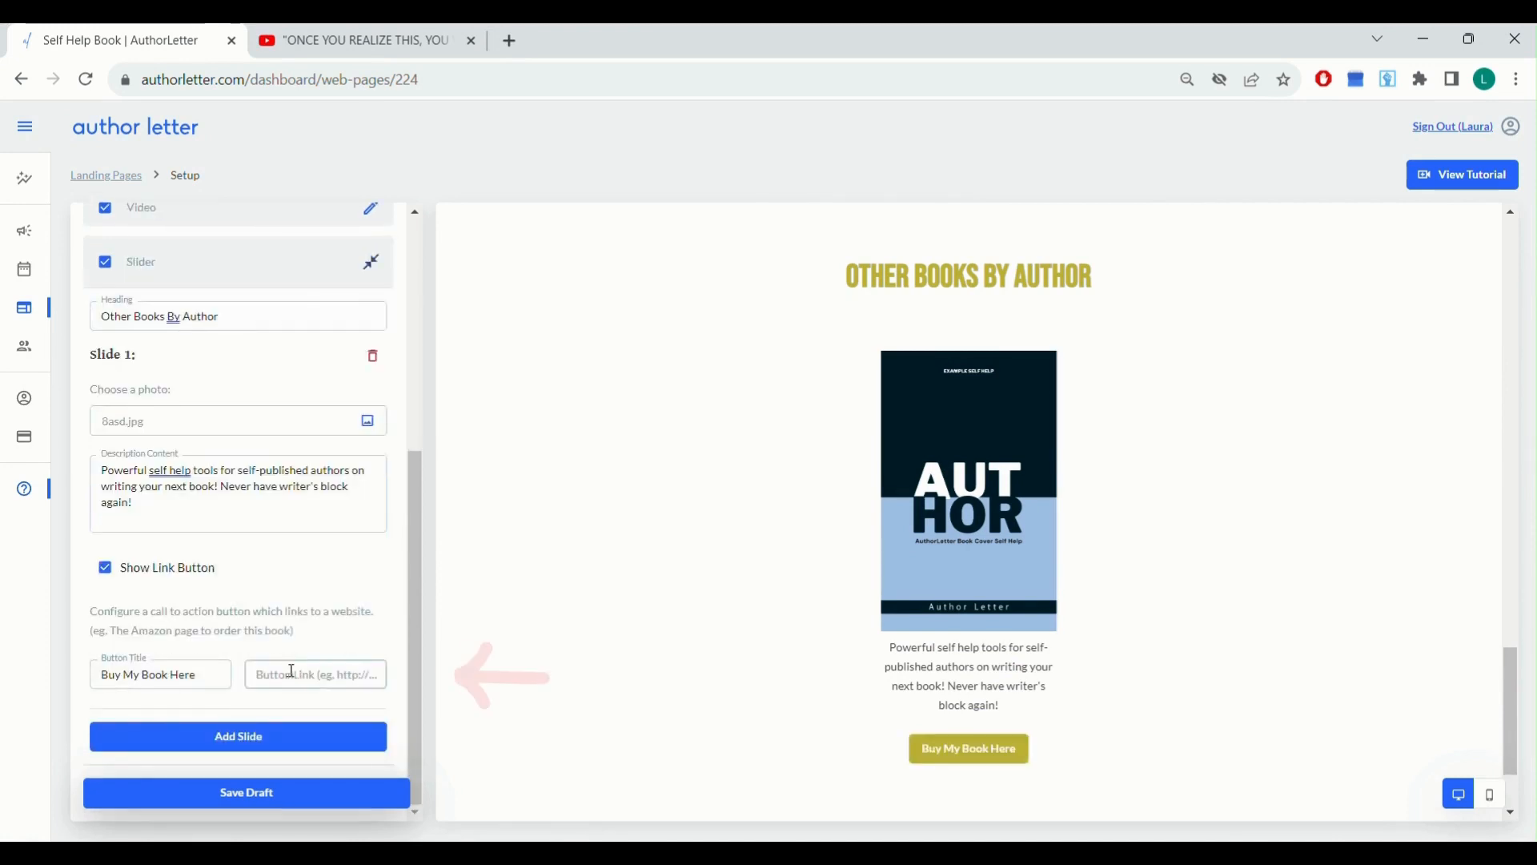
left_click(295, 672)
type("amazon.com")
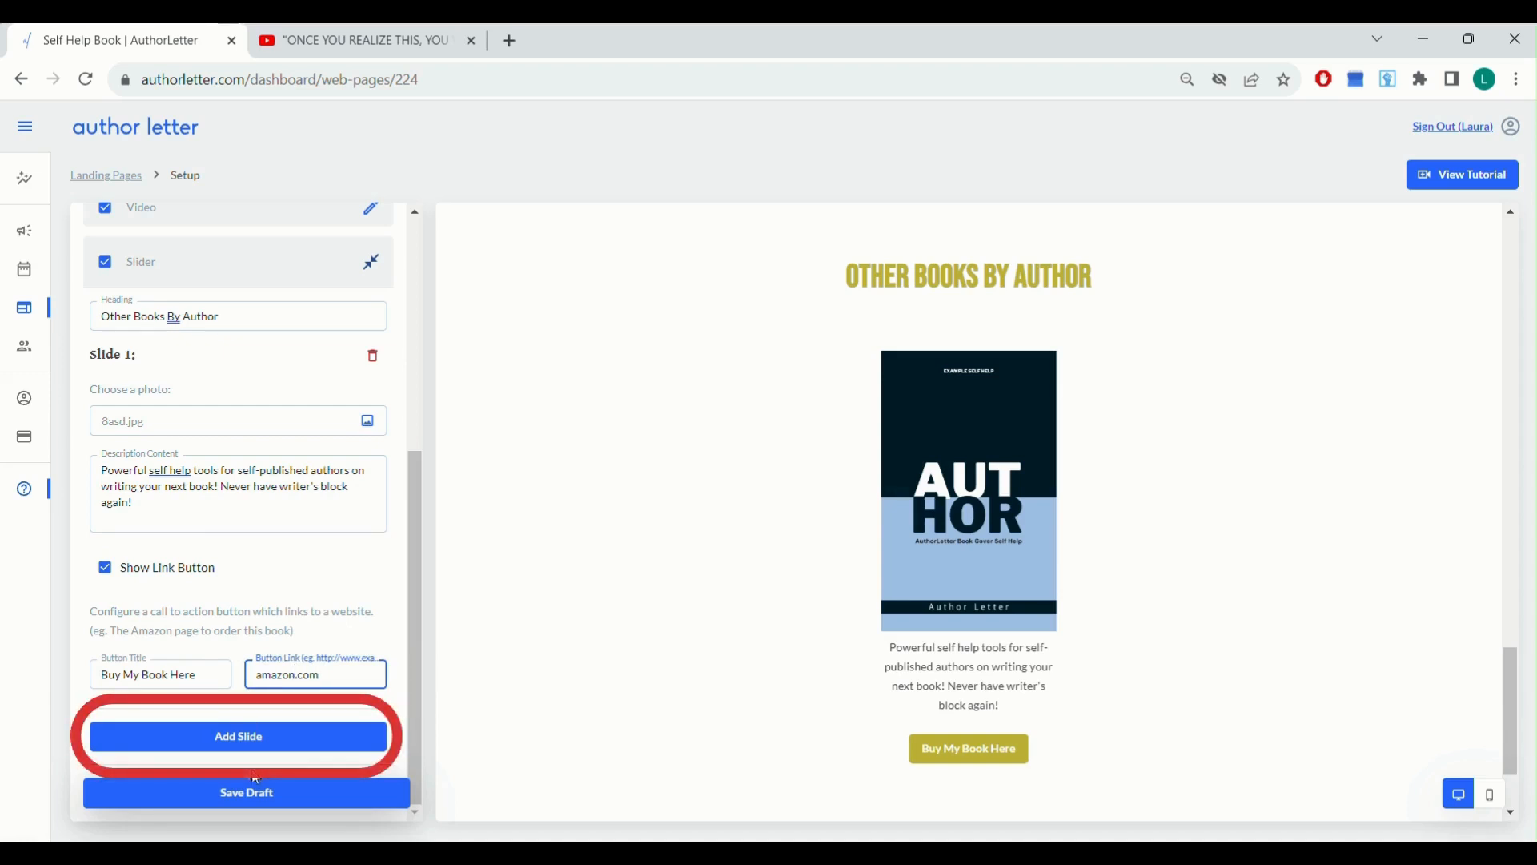
Add a second slide to the Slider and upload self help 1.jpg as its photo.
left_click(252, 741)
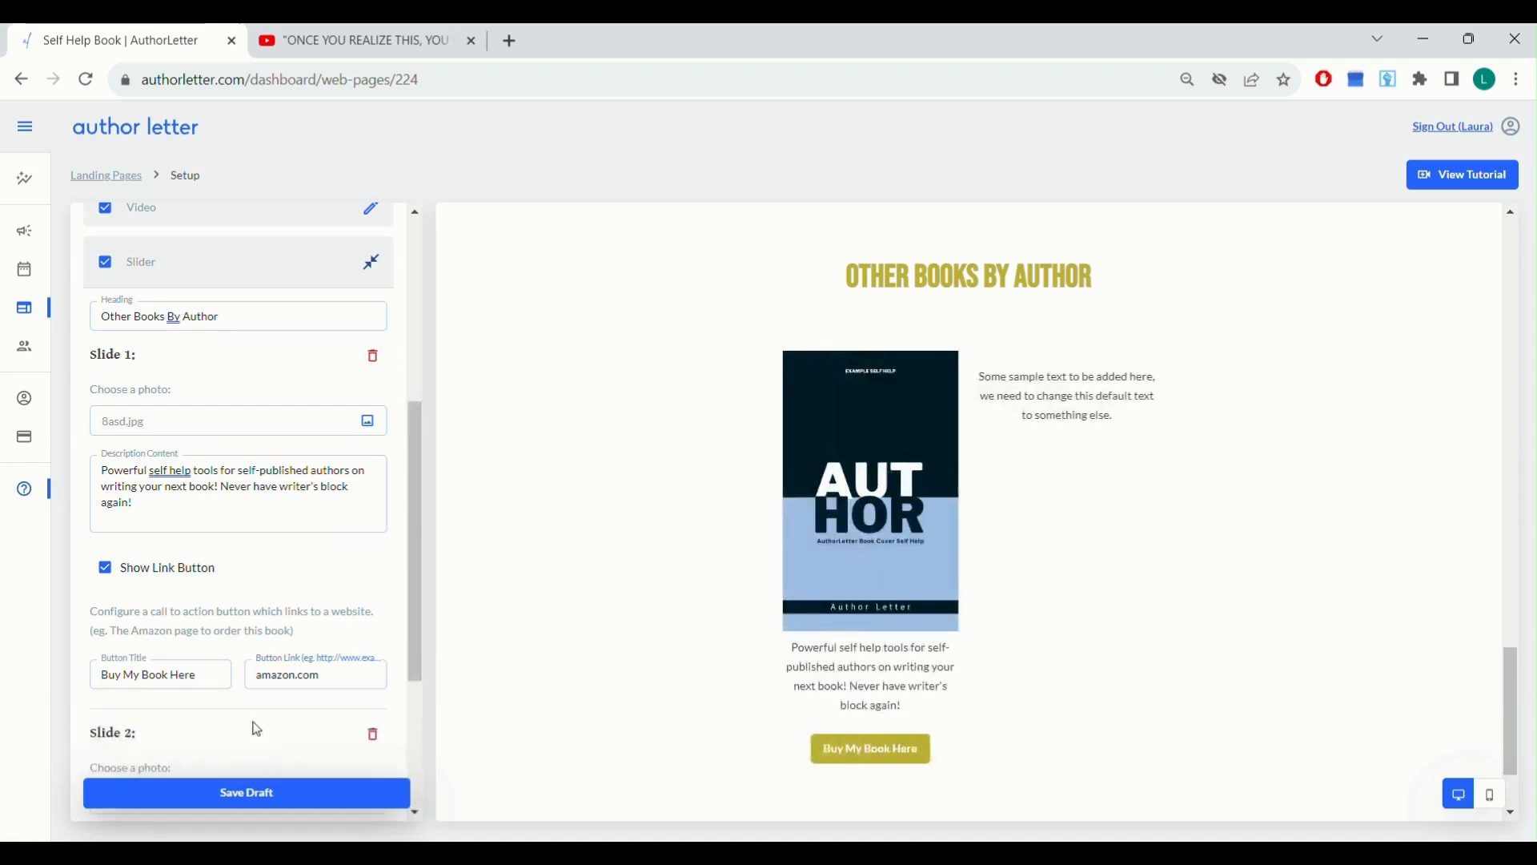
scroll(265, 664, "down", 3)
left_click(366, 529)
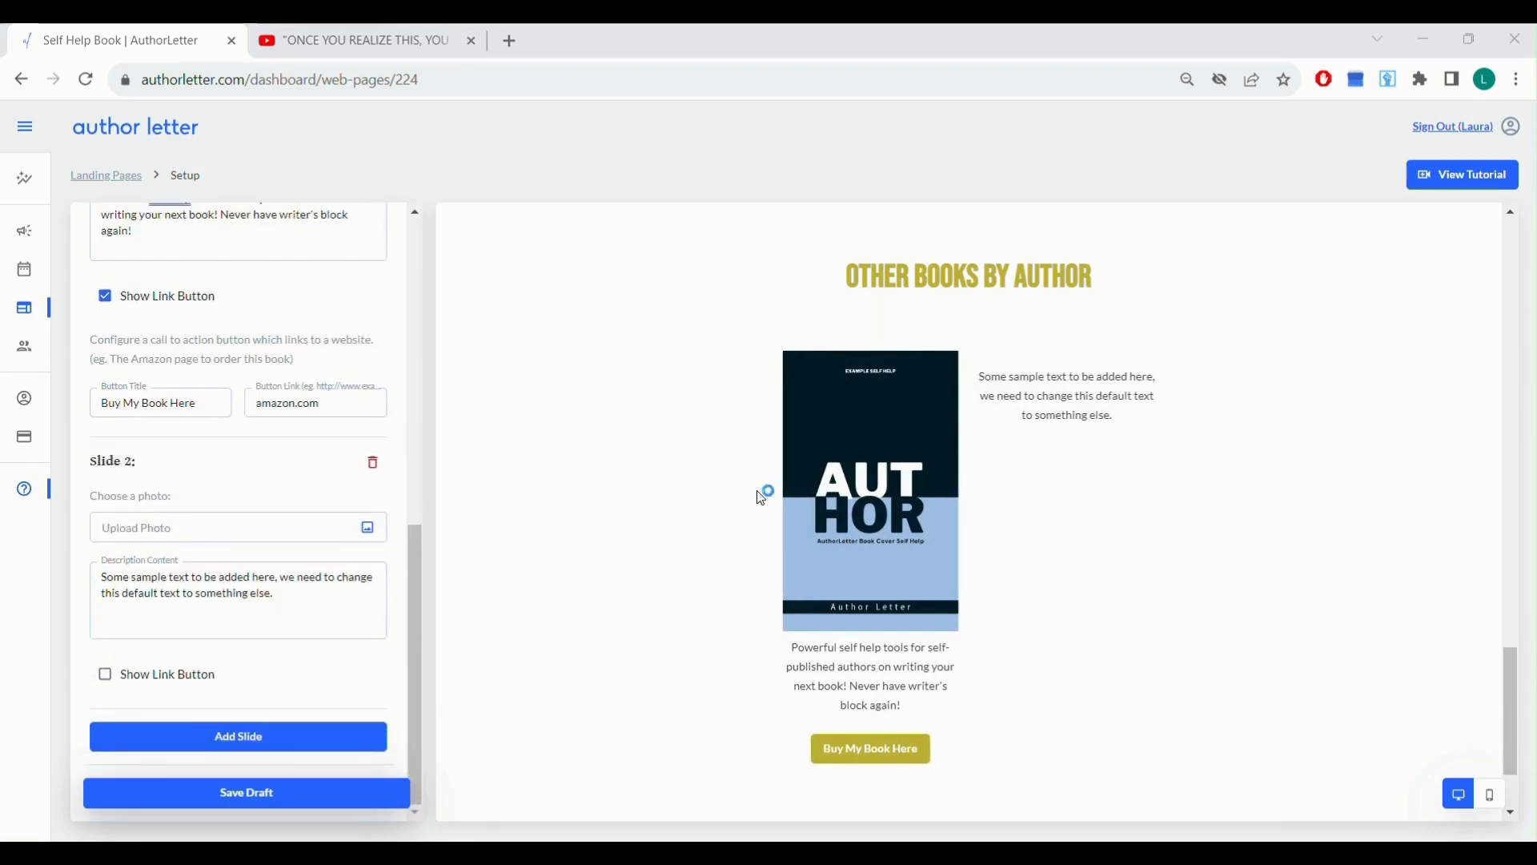
double_click(877, 457)
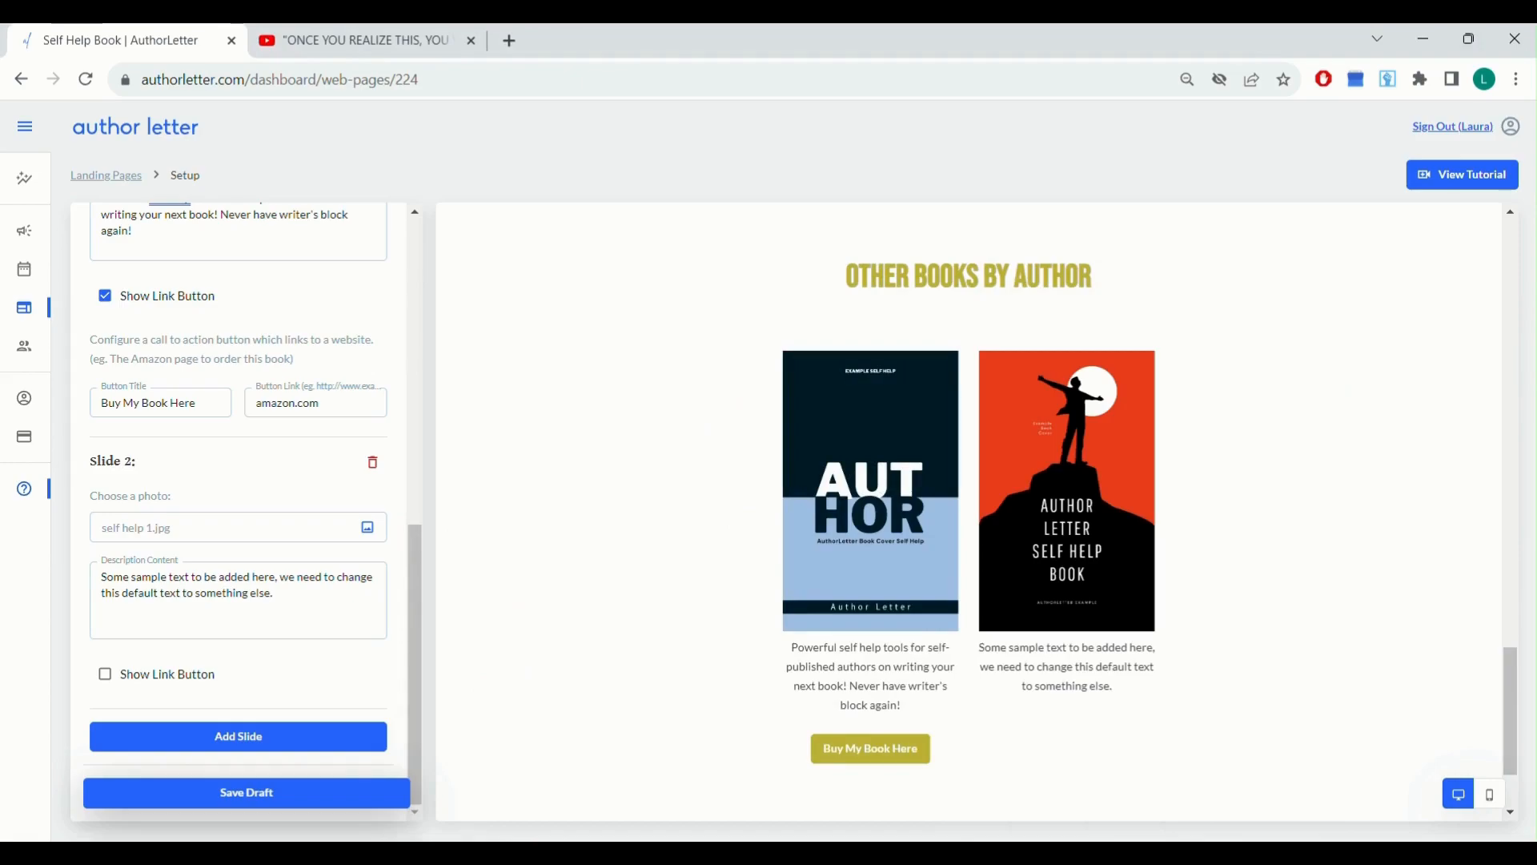
Copy the Book 3 description from the Word document and replace Slide 2's sample description in AuthorLetter with it.
key("alt+Tab")
left_click_drag(461, 582, 649, 597)
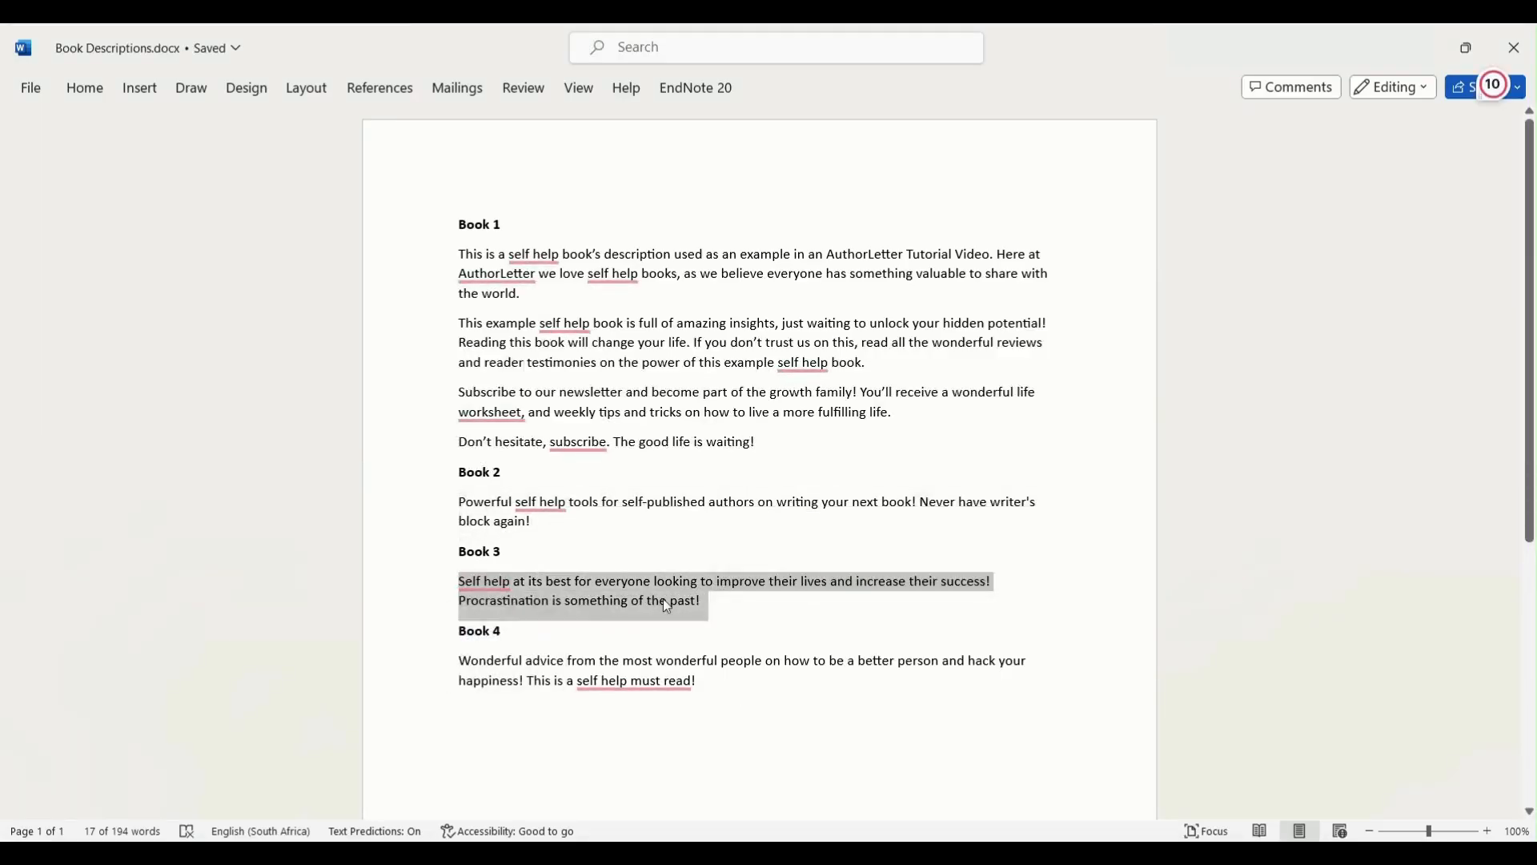
key("ctrl+c")
key("alt+Tab")
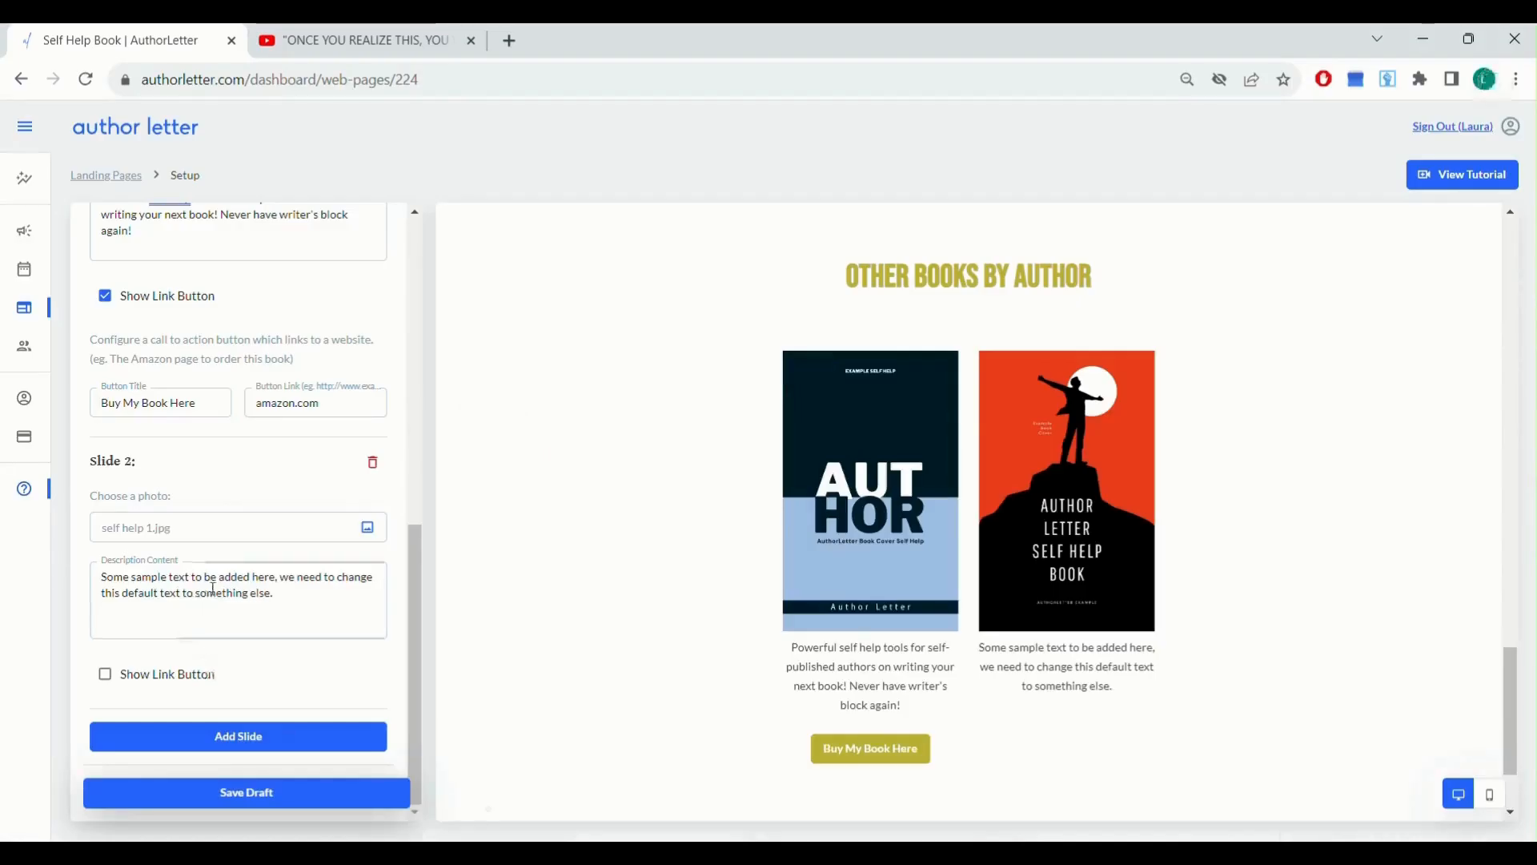
left_click(212, 589)
key("ctrl+a")
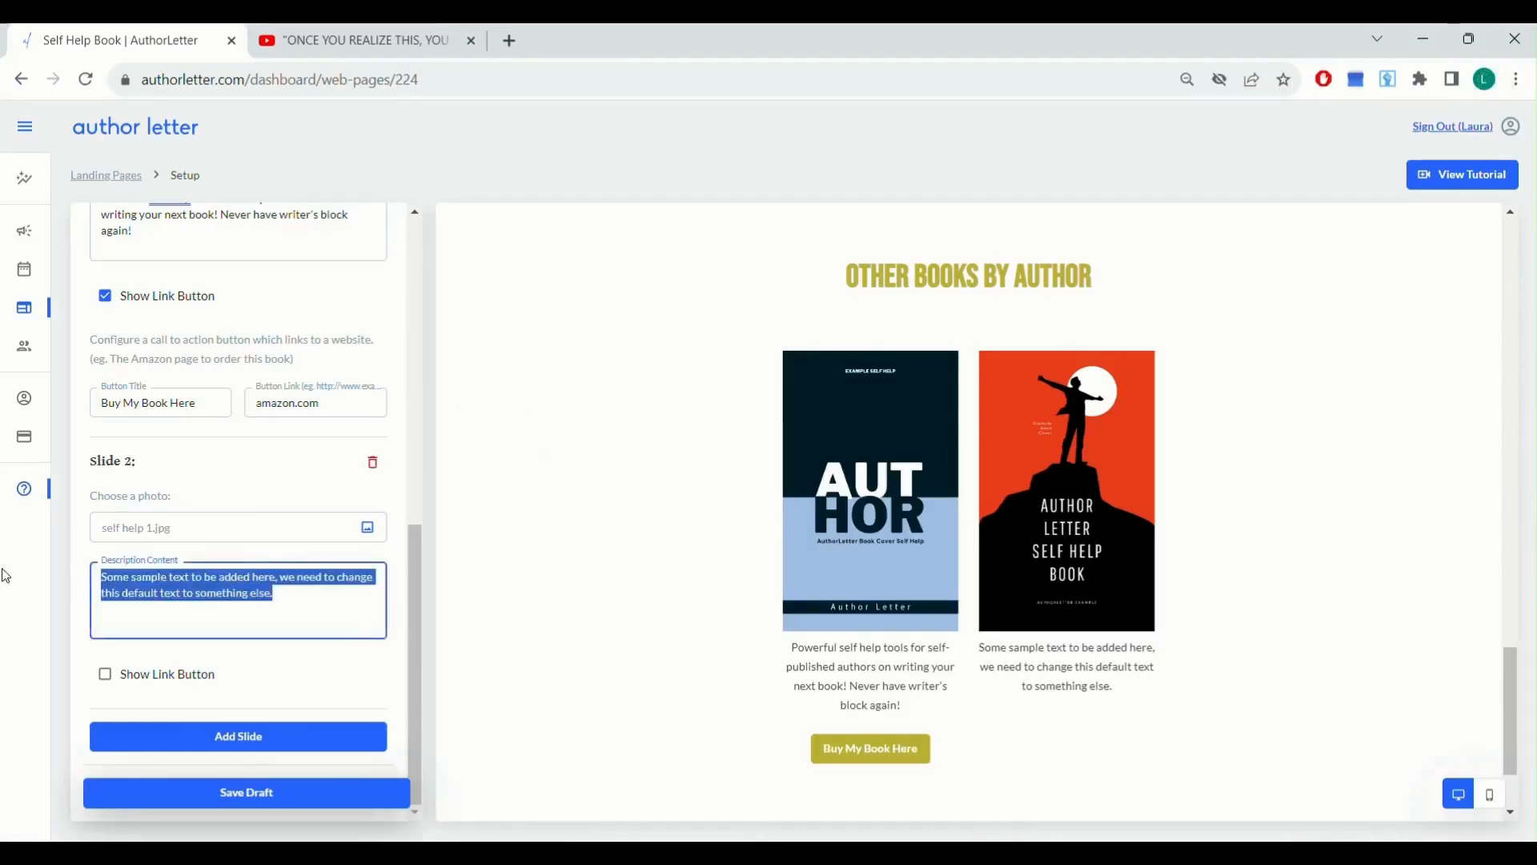
key("BackSpace")
key("ctrl+v")
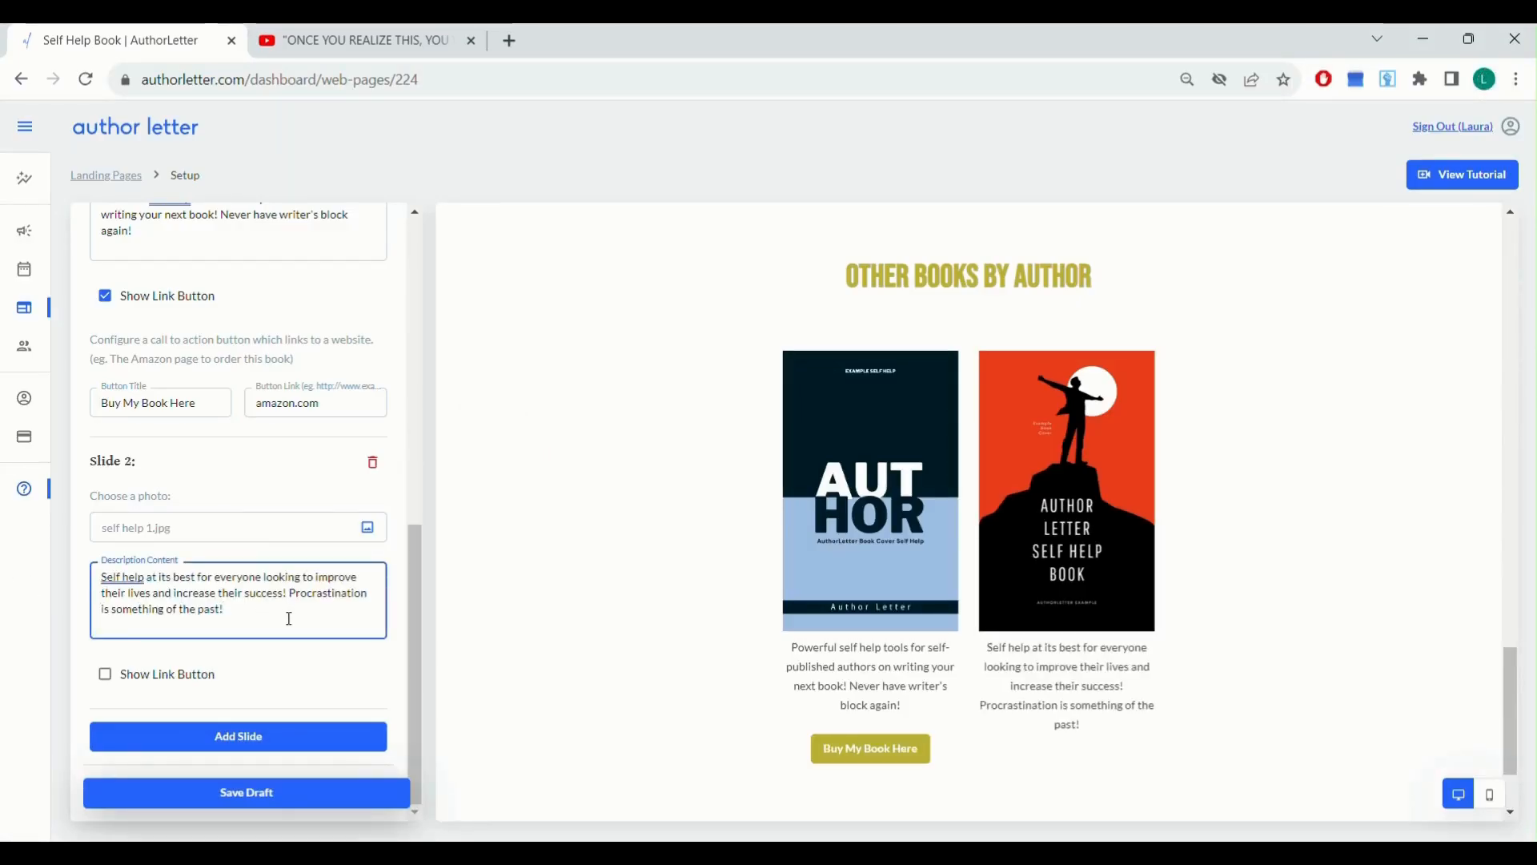
Show the link button on Slide 2 and set its button link to amazon.com.
left_click(173, 675)
scroll(169, 673, "down", 2)
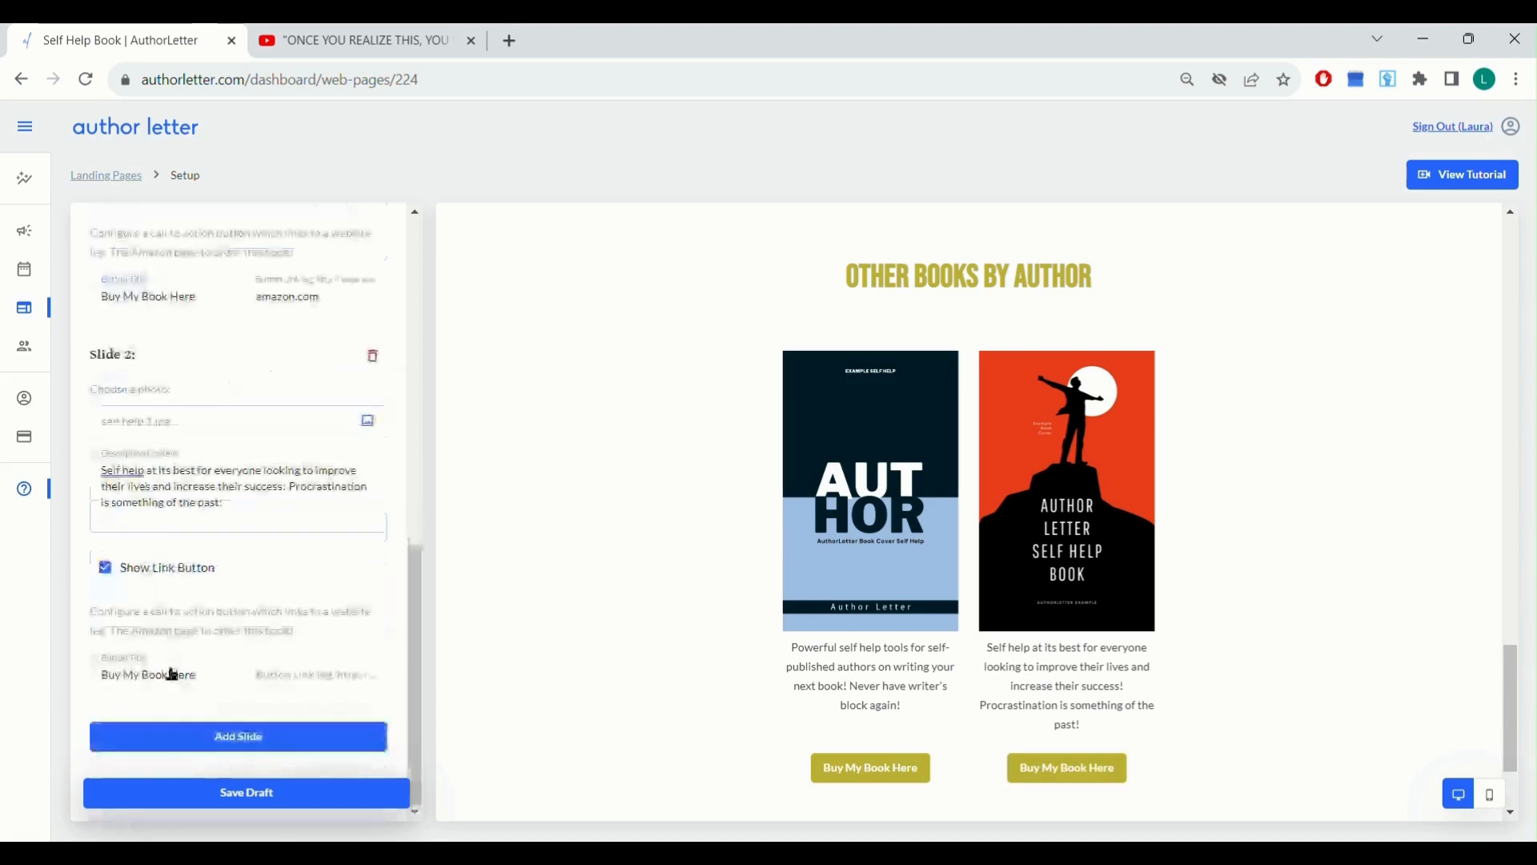
left_click(281, 671)
type("amazon.com")
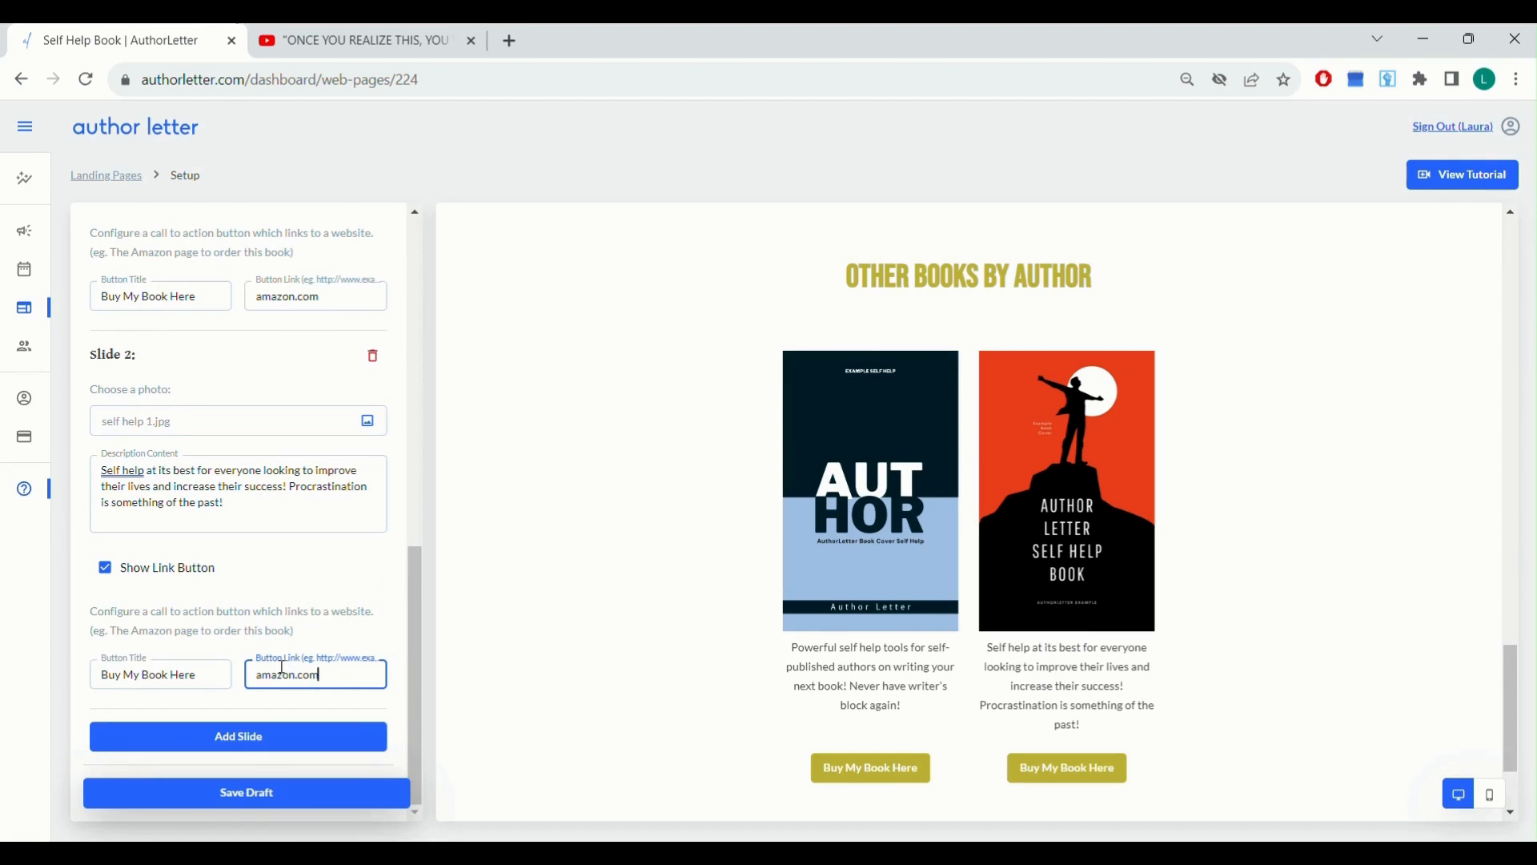
Add a third slide to the Slider and upload self help 2.jpg as its photo.
left_click(281, 733)
scroll(290, 657, "down", 3)
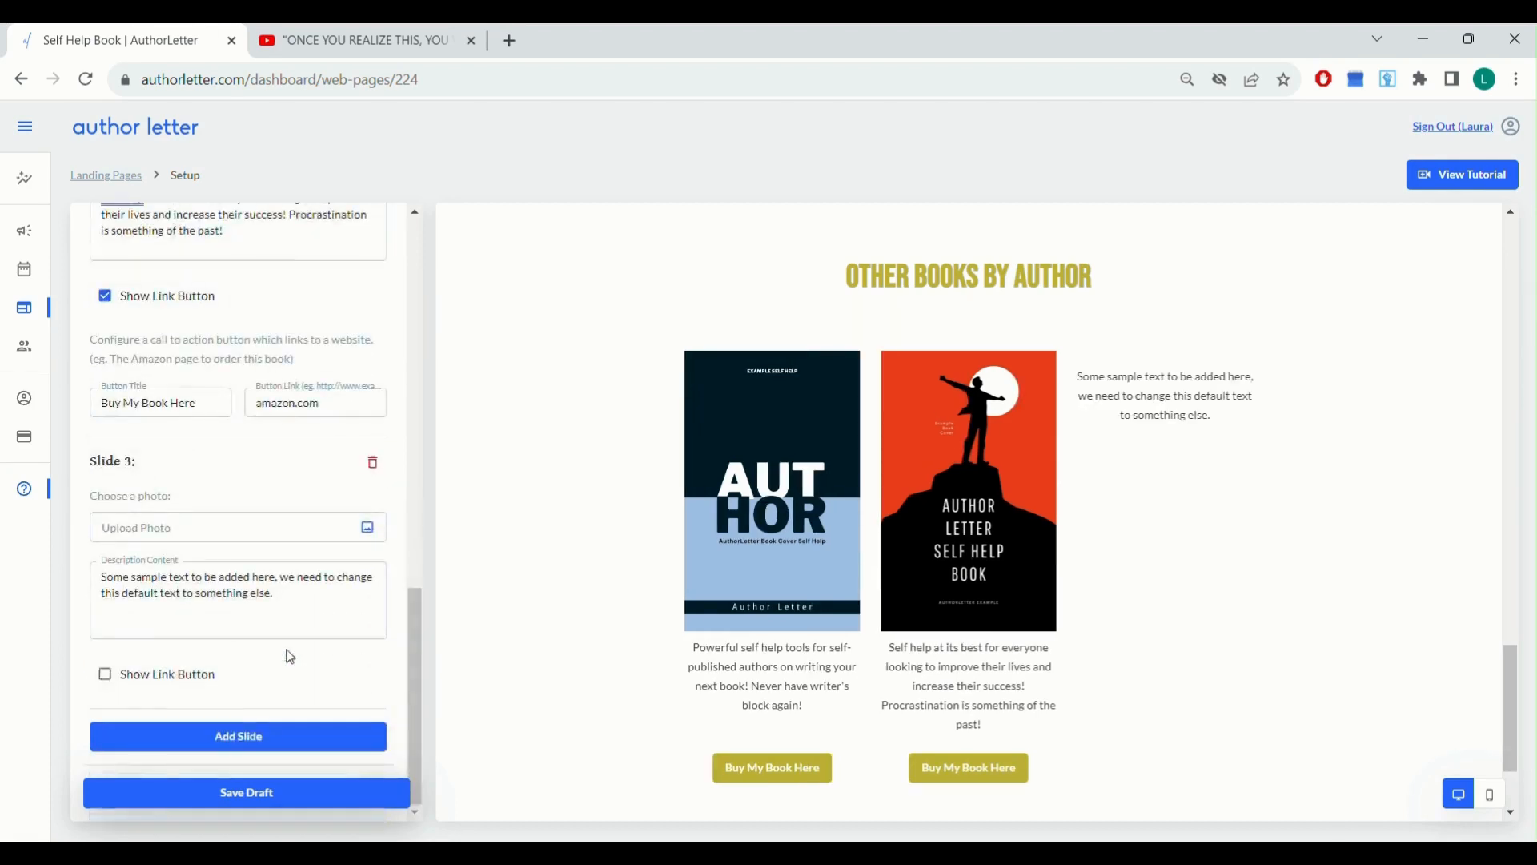
left_click(369, 531)
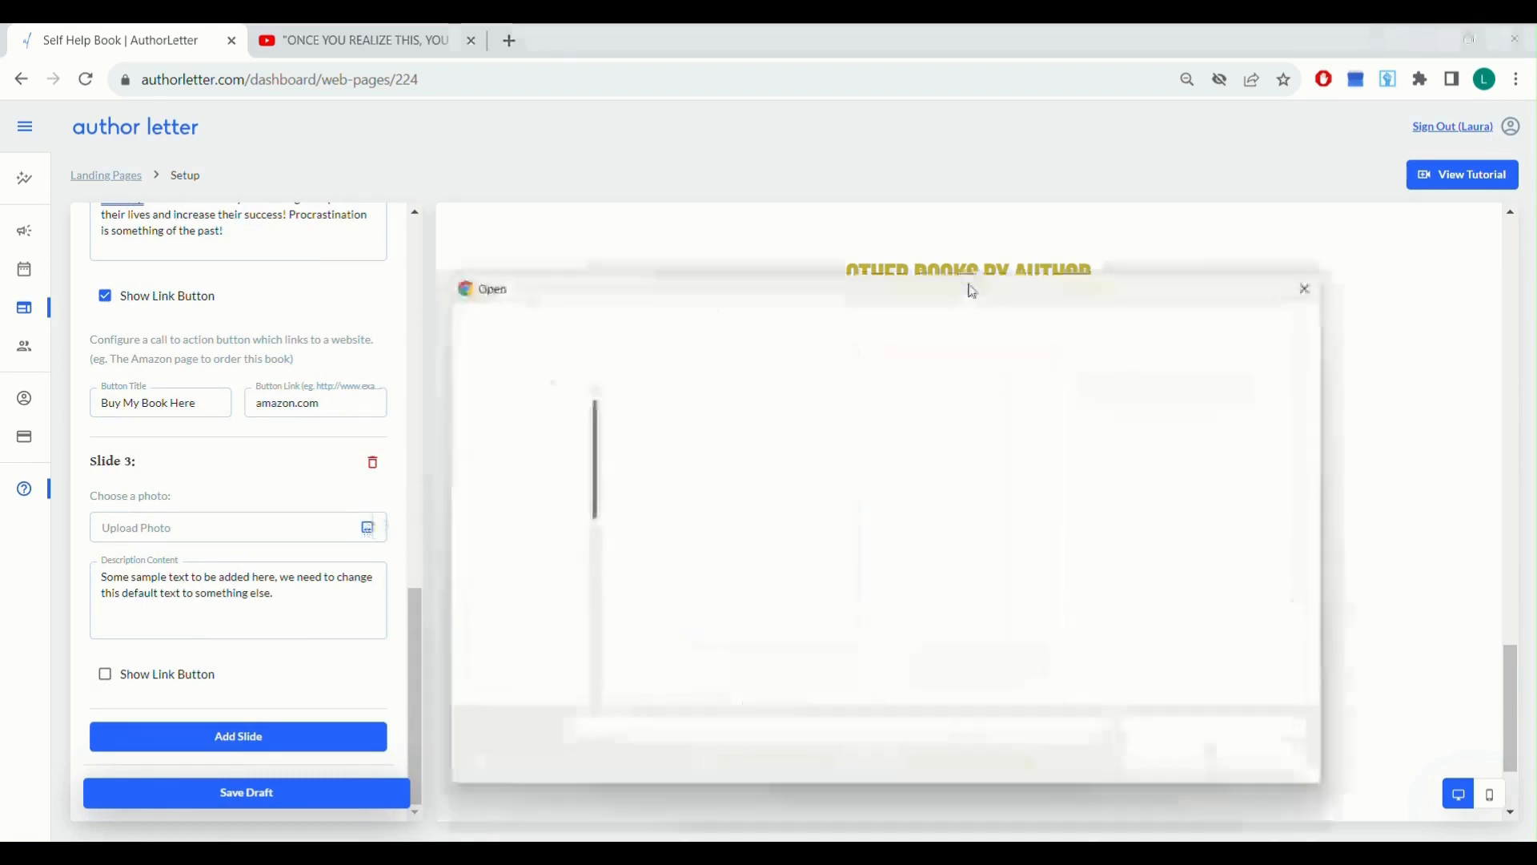
double_click(1011, 436)
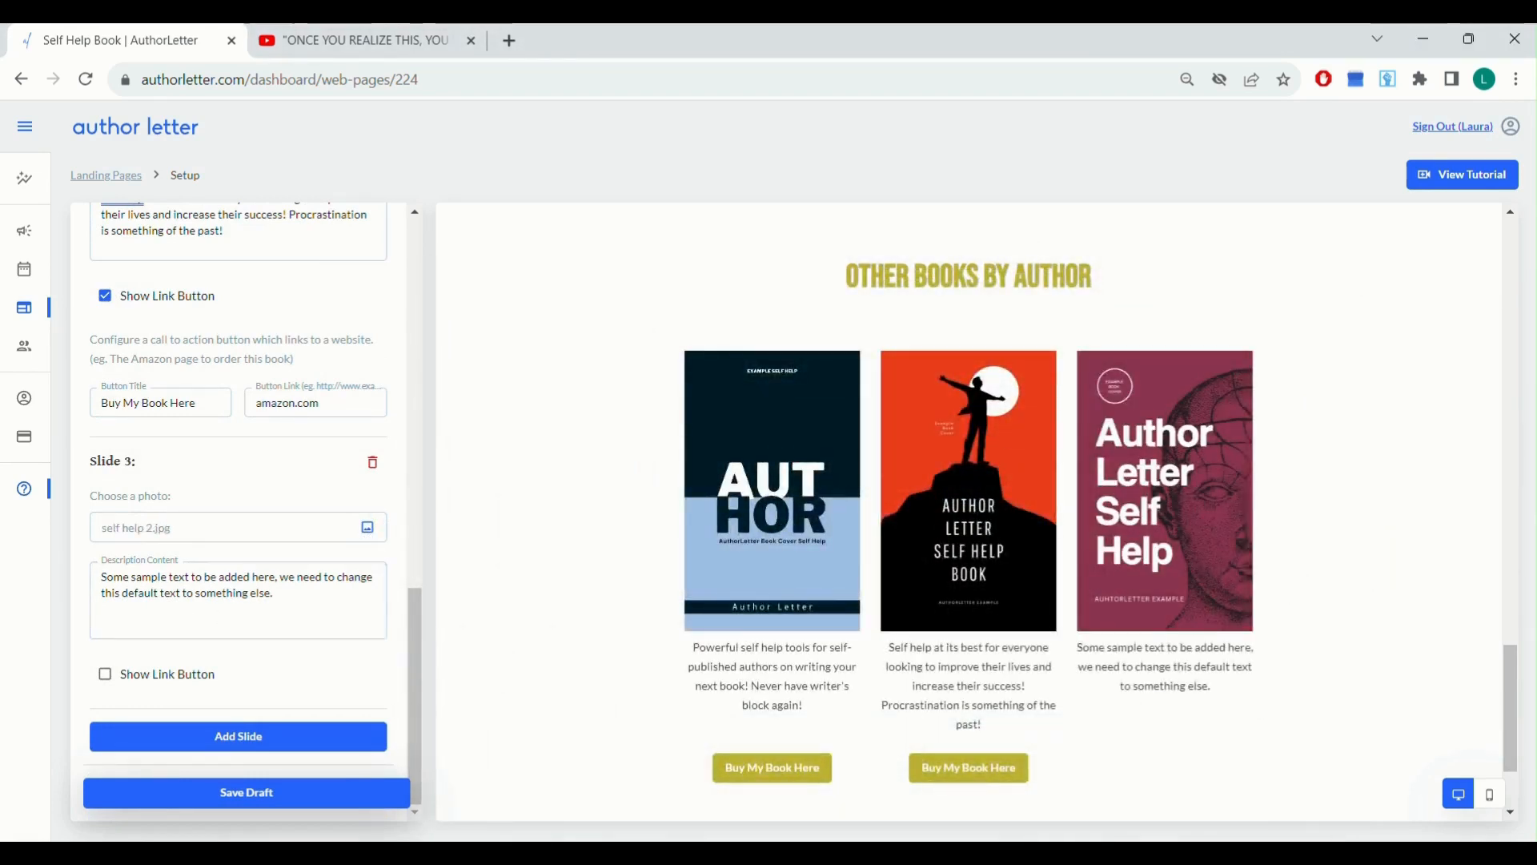
Copy the Book 4 description from the Word document and replace Slide 3's sample description in AuthorLetter with it.
key("alt+Tab")
left_click_drag(473, 665, 748, 681)
key("ctrl+c")
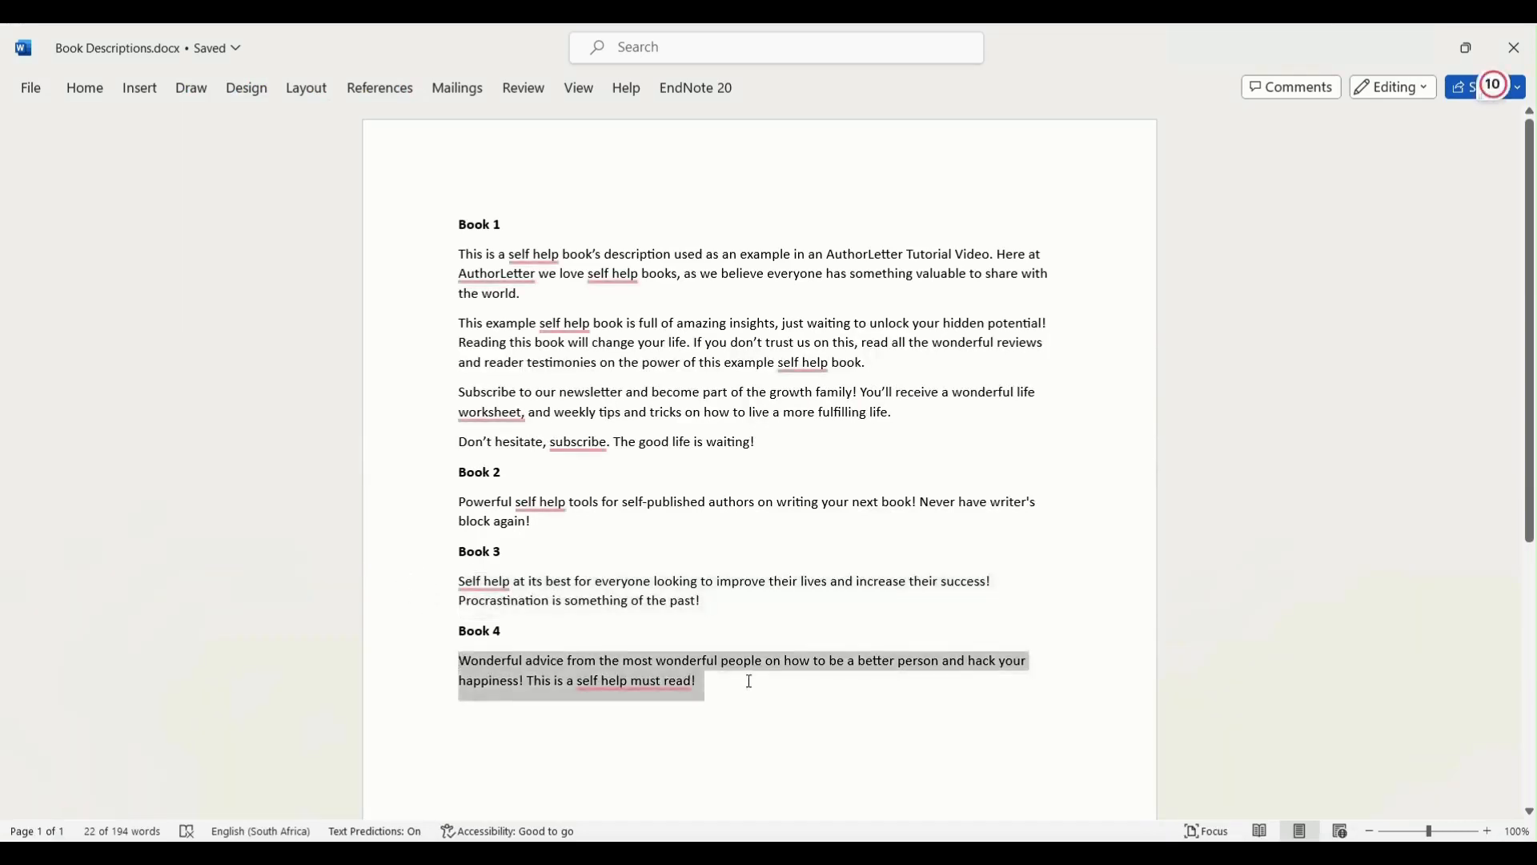
left_click(879, 852)
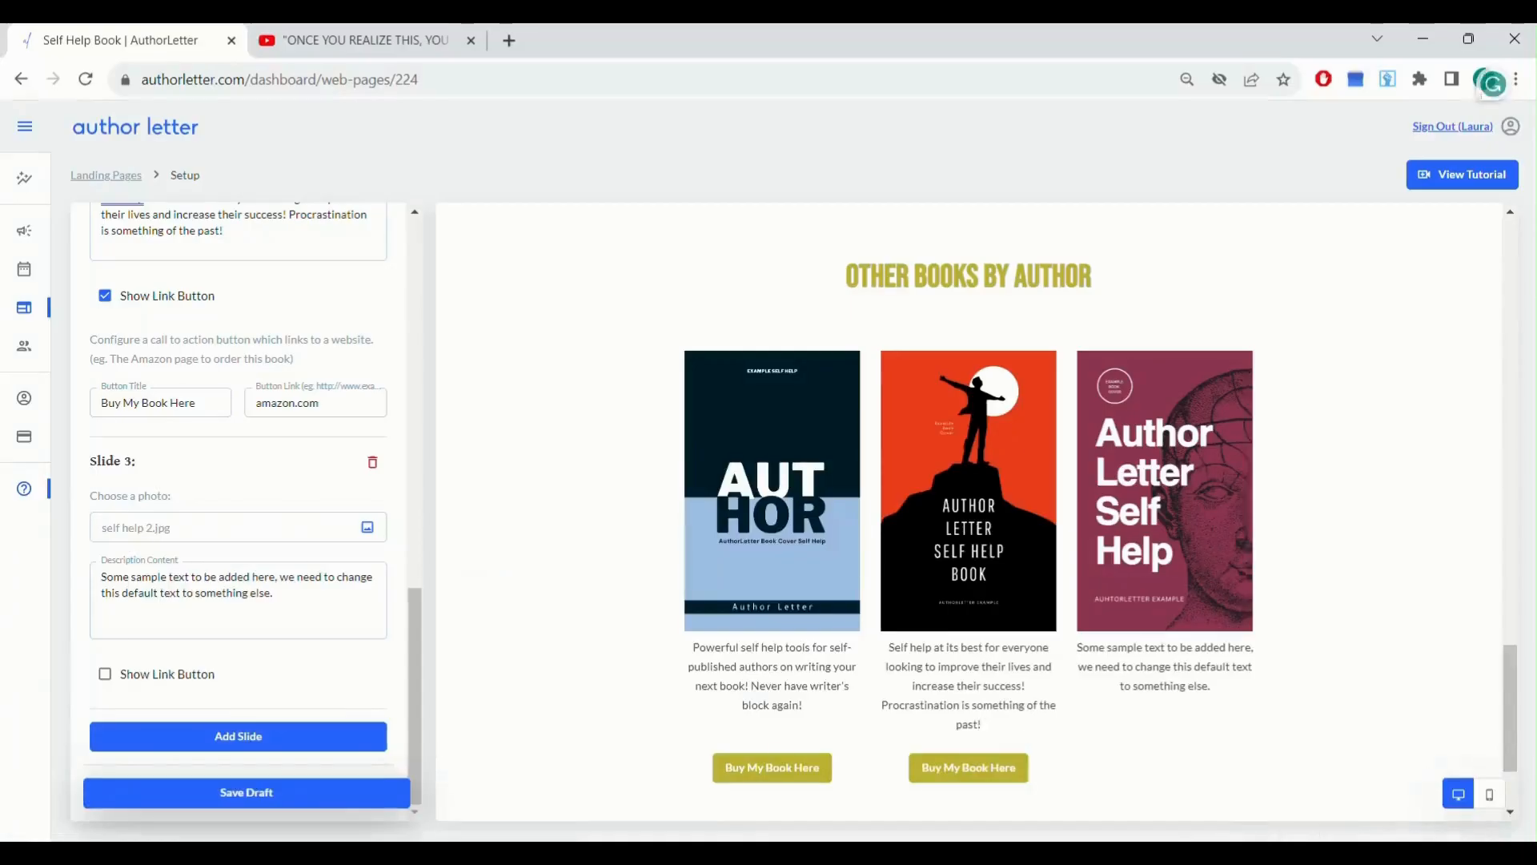
left_click(145, 597)
key("ctrl+a")
key("BackSpace")
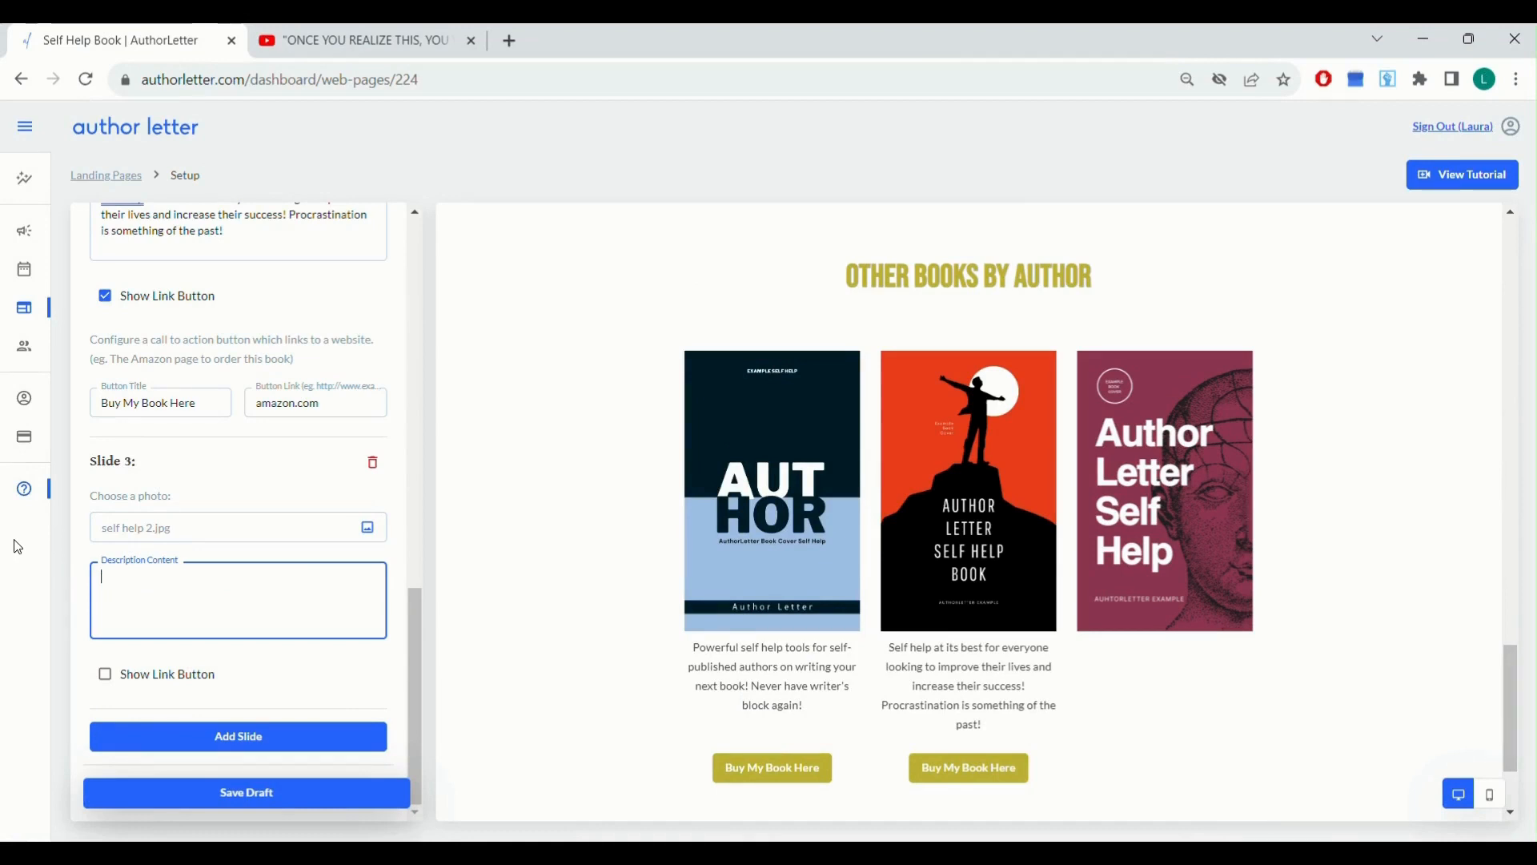
key("ctrl+v")
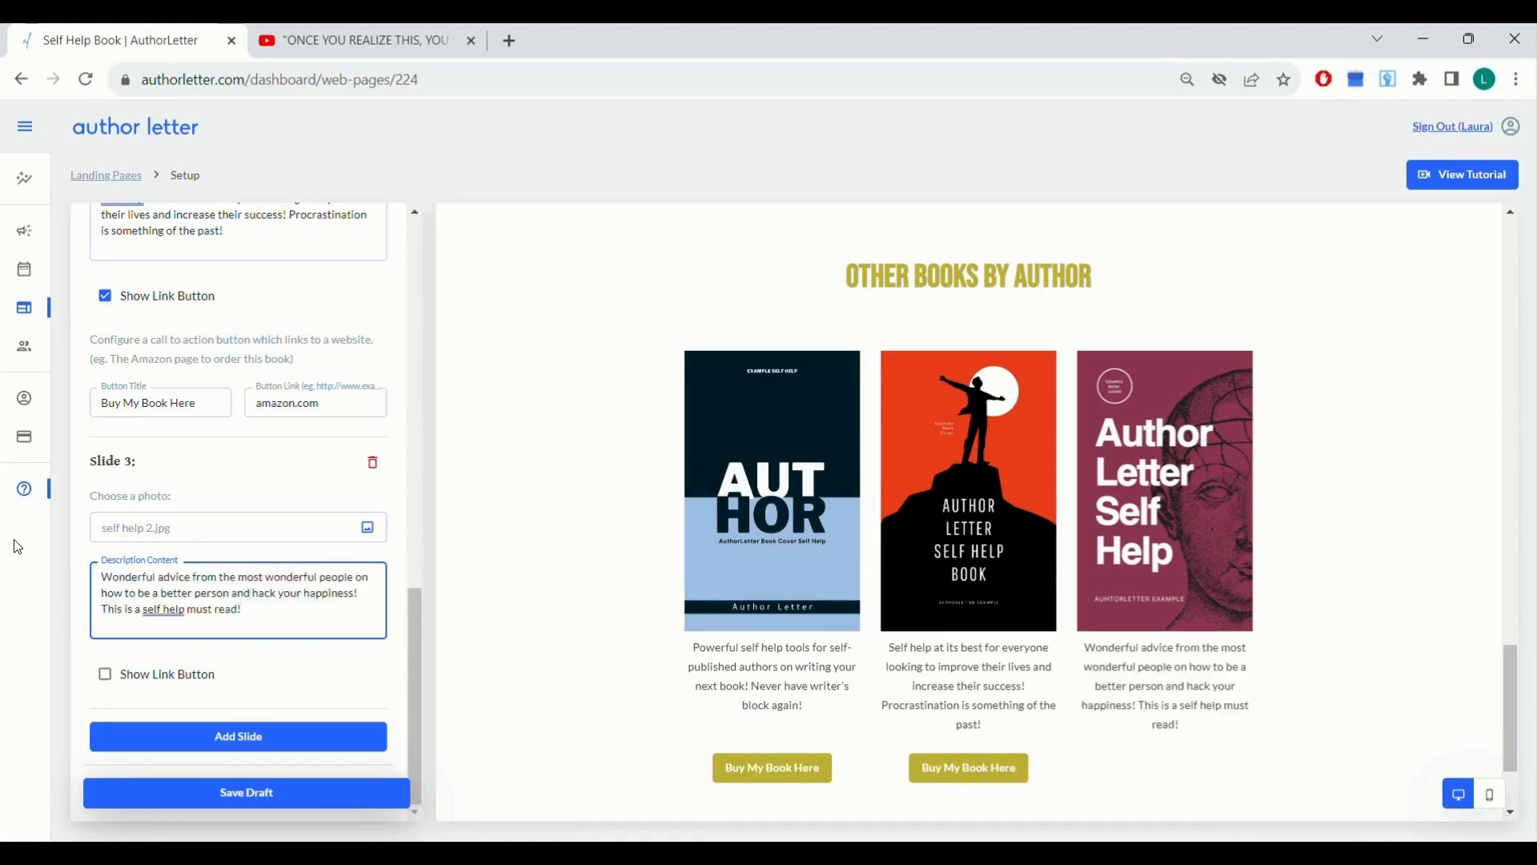
Show the link button on Slide 3 with the link amazon.com and save the landing page draft.
left_click(204, 676)
scroll(336, 623, "down", 2)
left_click(340, 674)
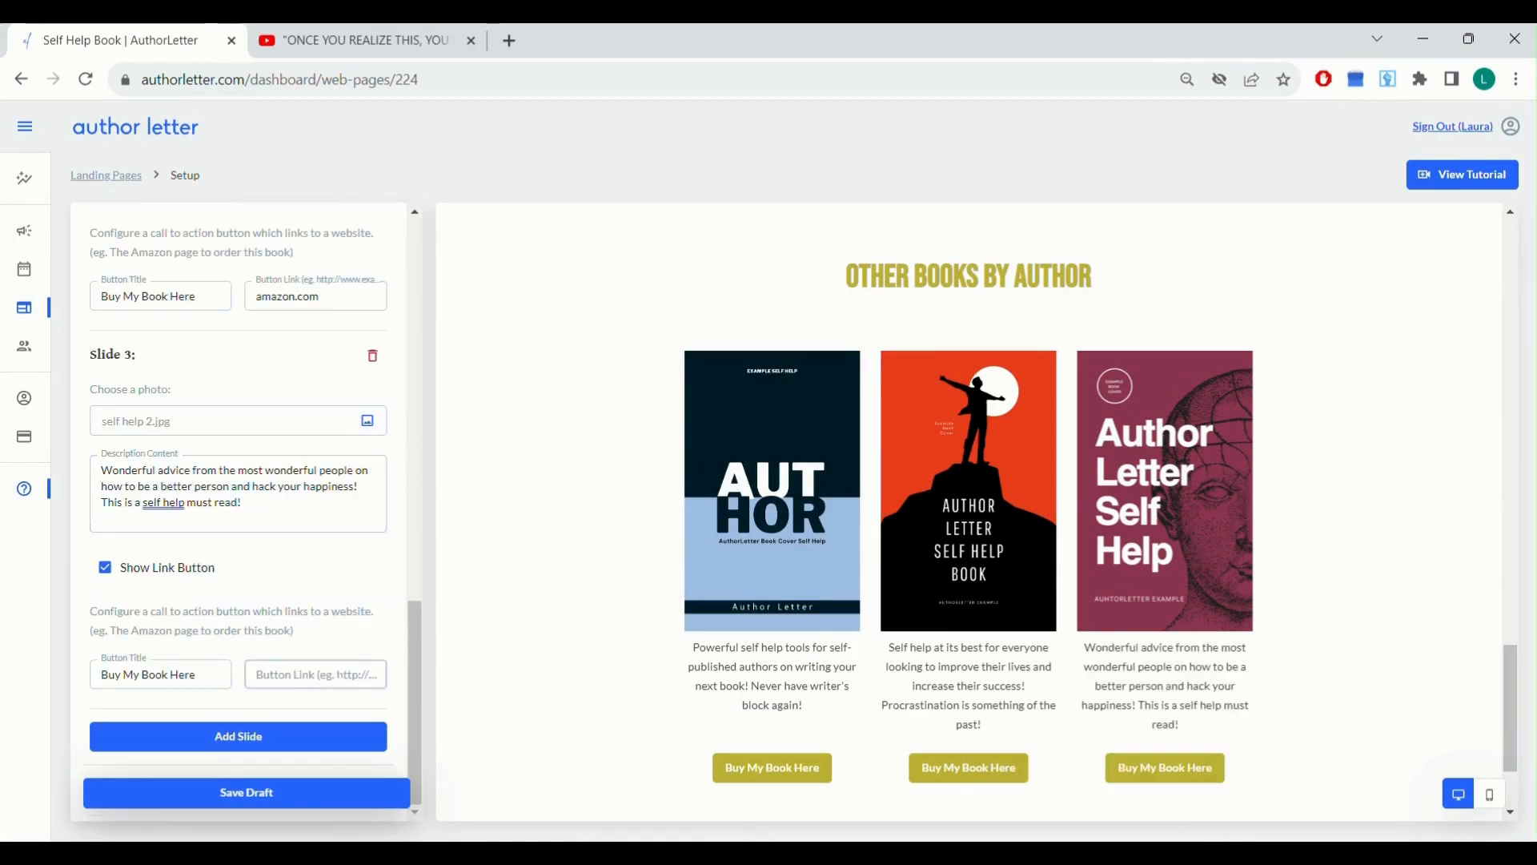
type("amazon.com")
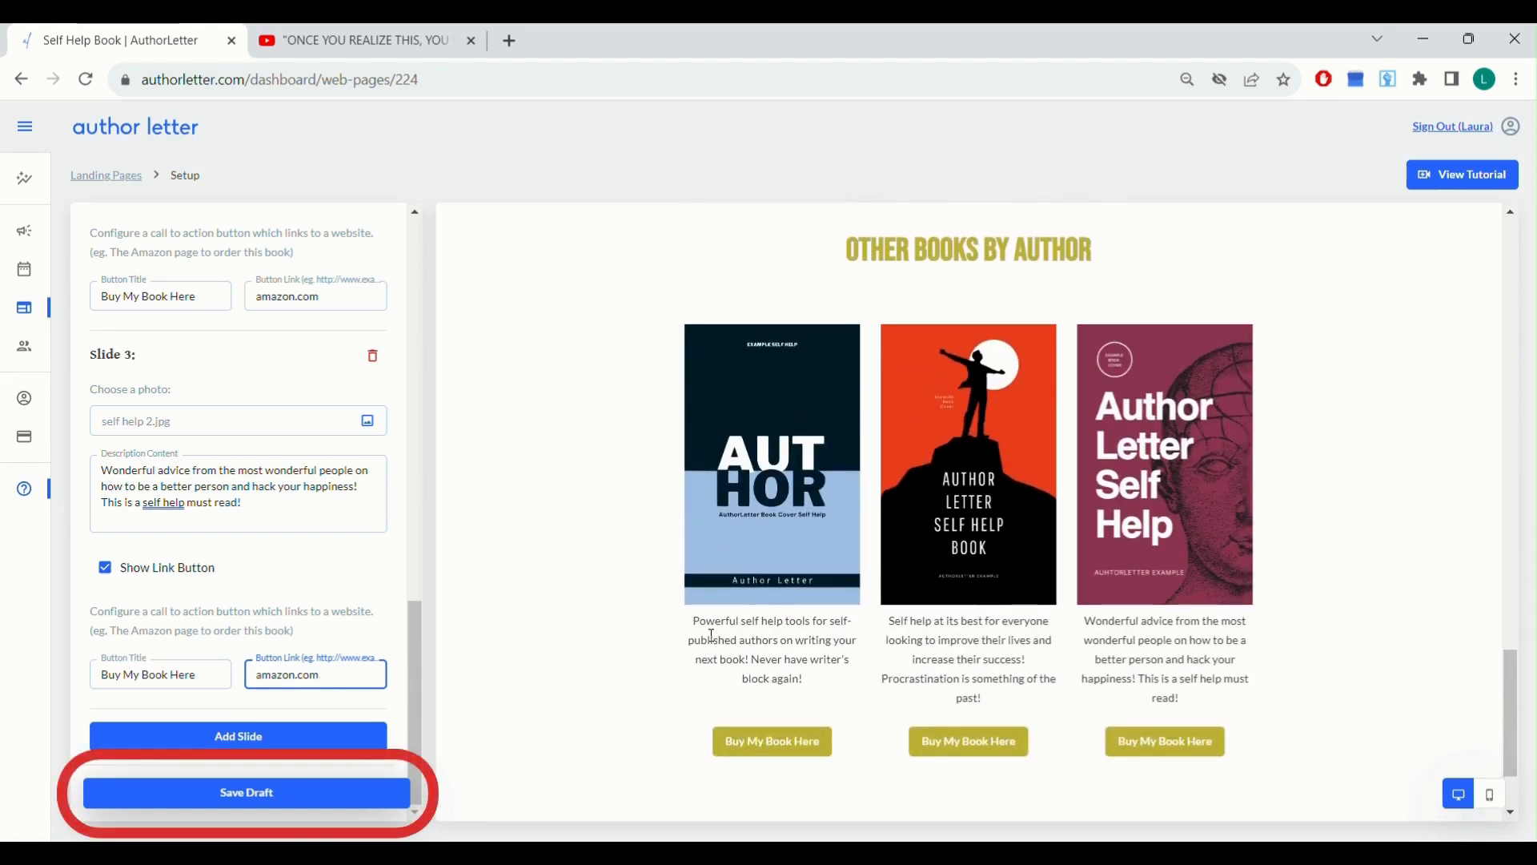
left_click(266, 794)
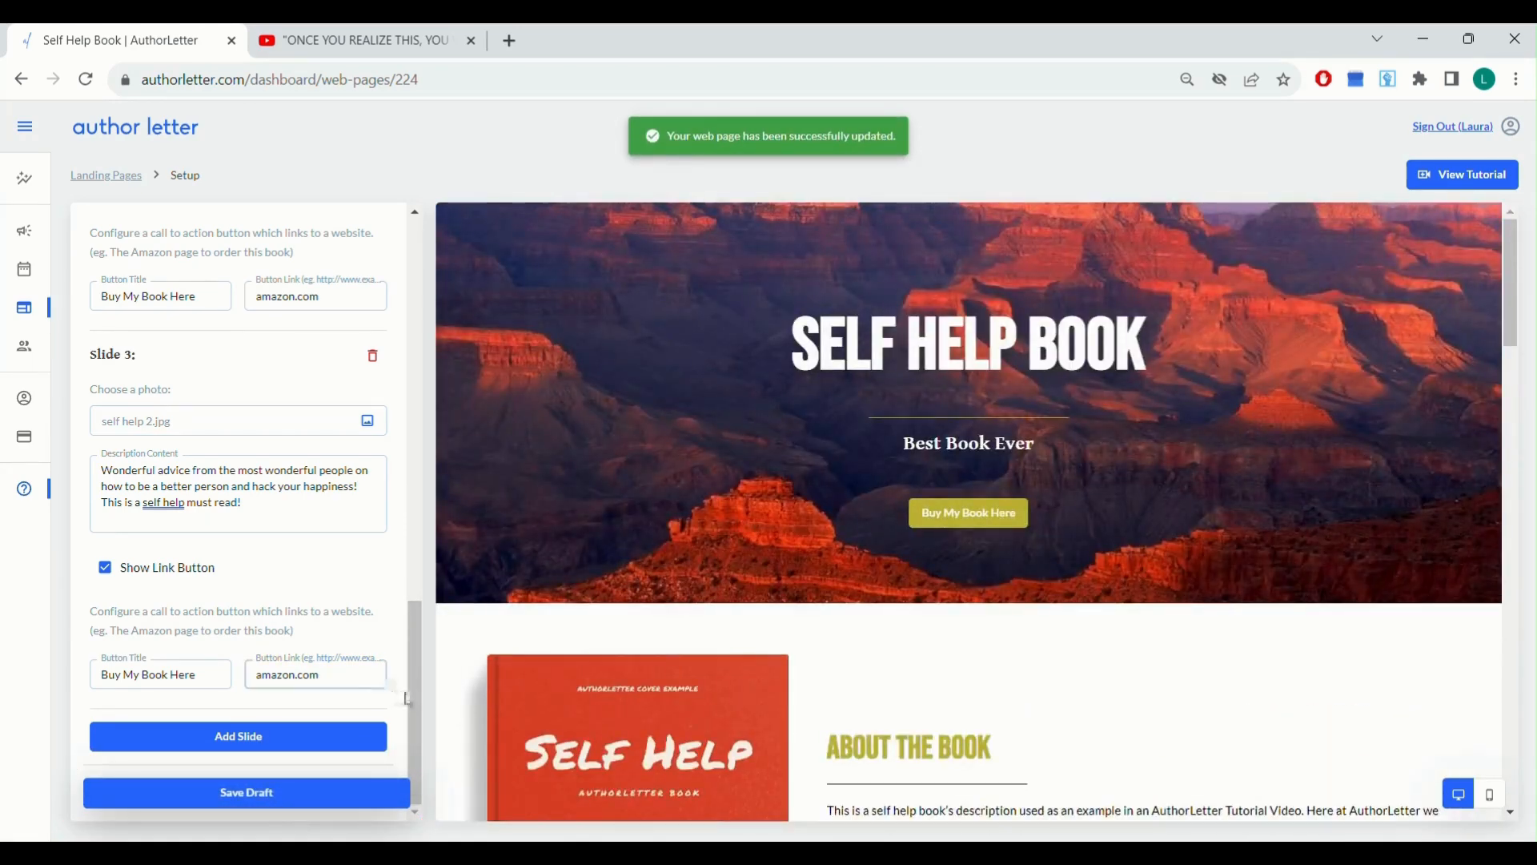
Reorder the page sections so the Subscription Form comes after the Slider, and review the new order in the page preview.
left_click_drag(415, 693, 422, 320)
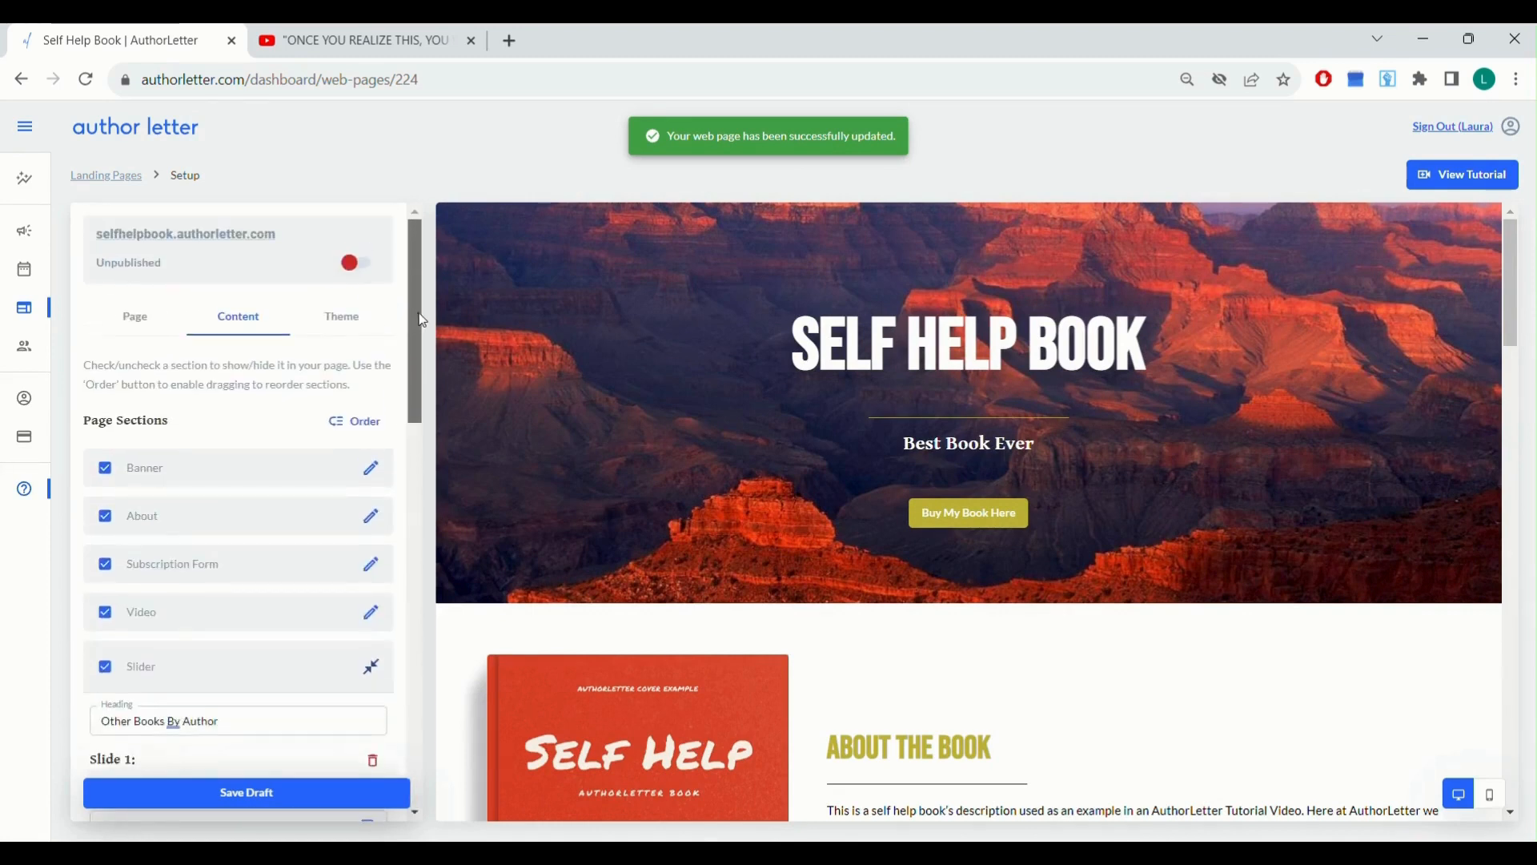
left_click(354, 424)
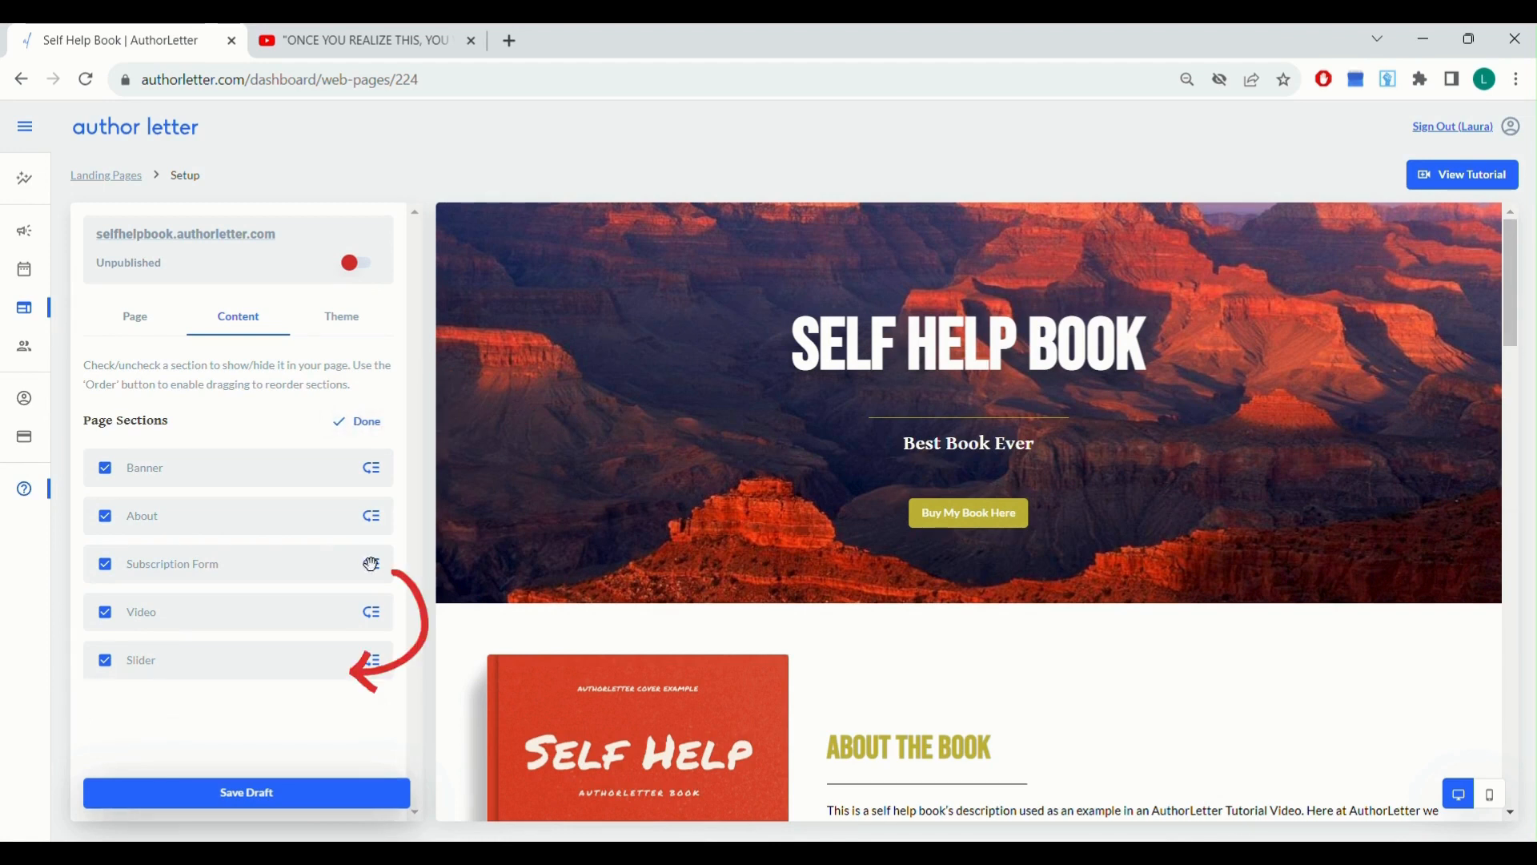
left_click_drag(371, 563, 372, 661)
scroll(815, 663, "down", 20)
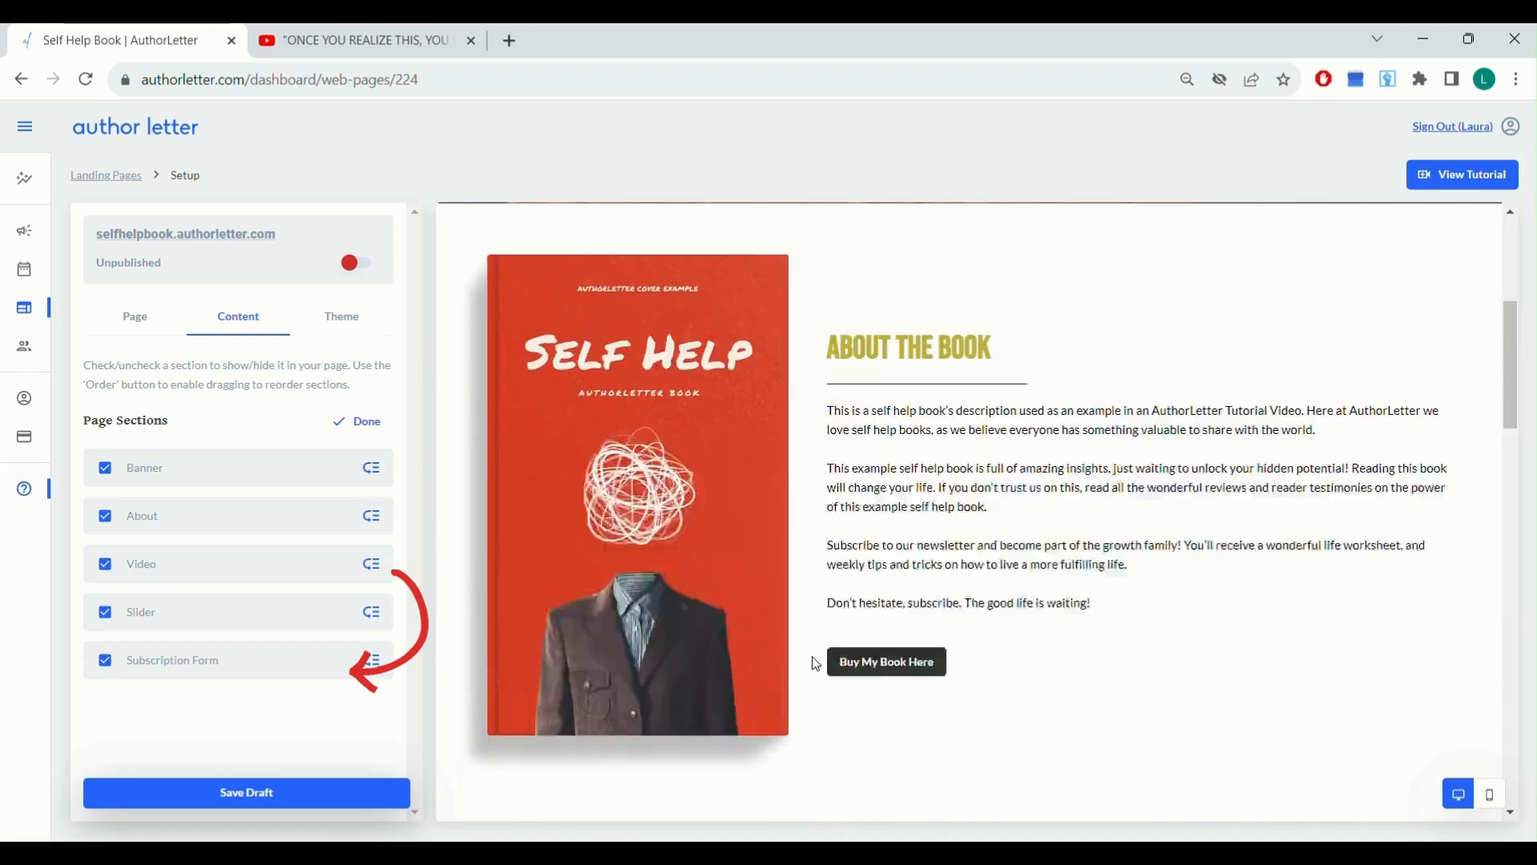
scroll(815, 663, "down", 2)
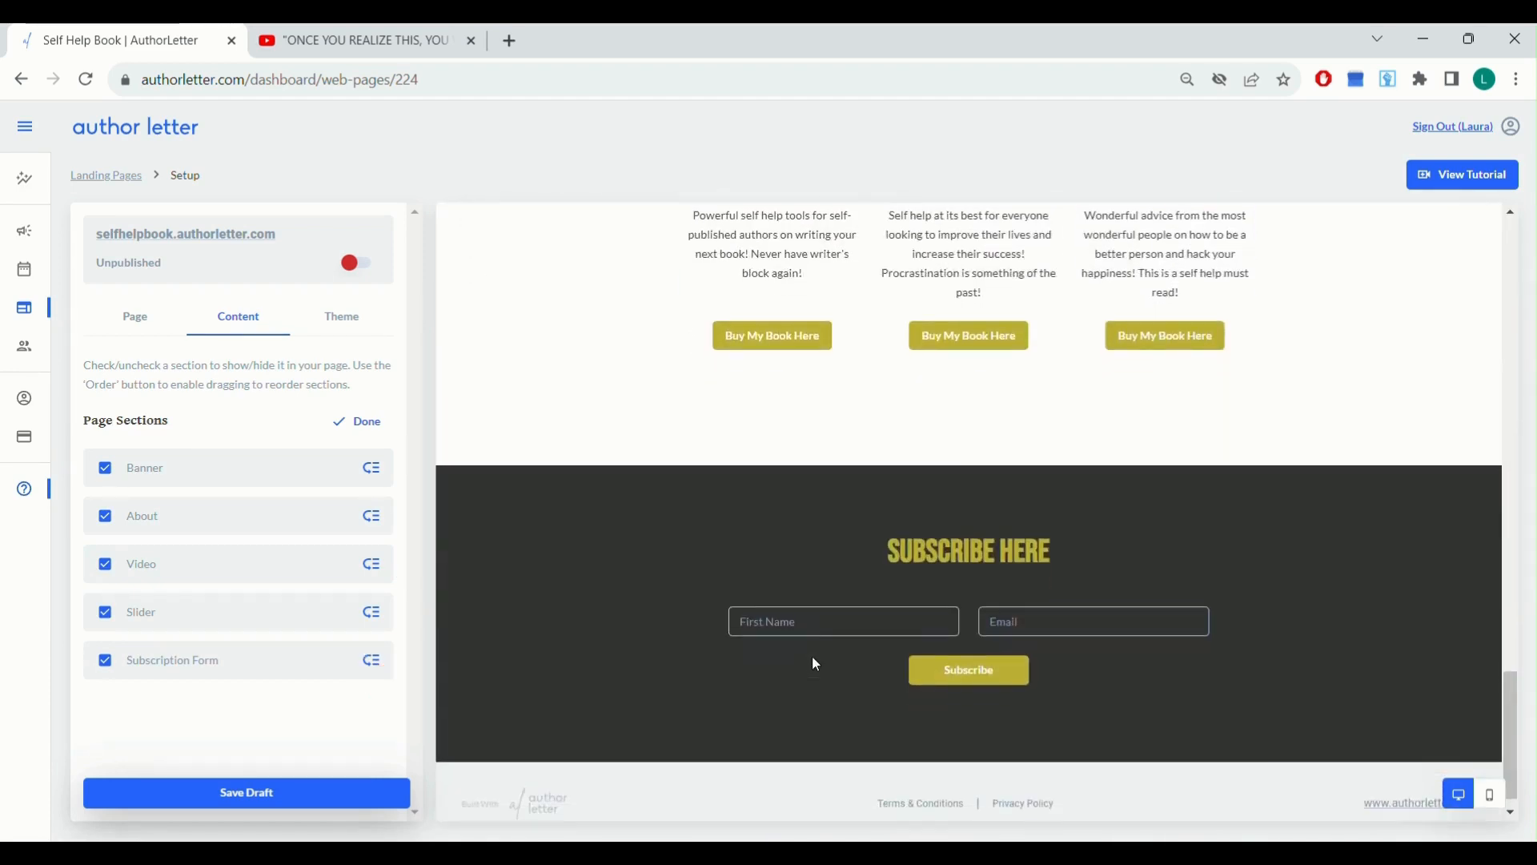
scroll(776, 507, "up", 20)
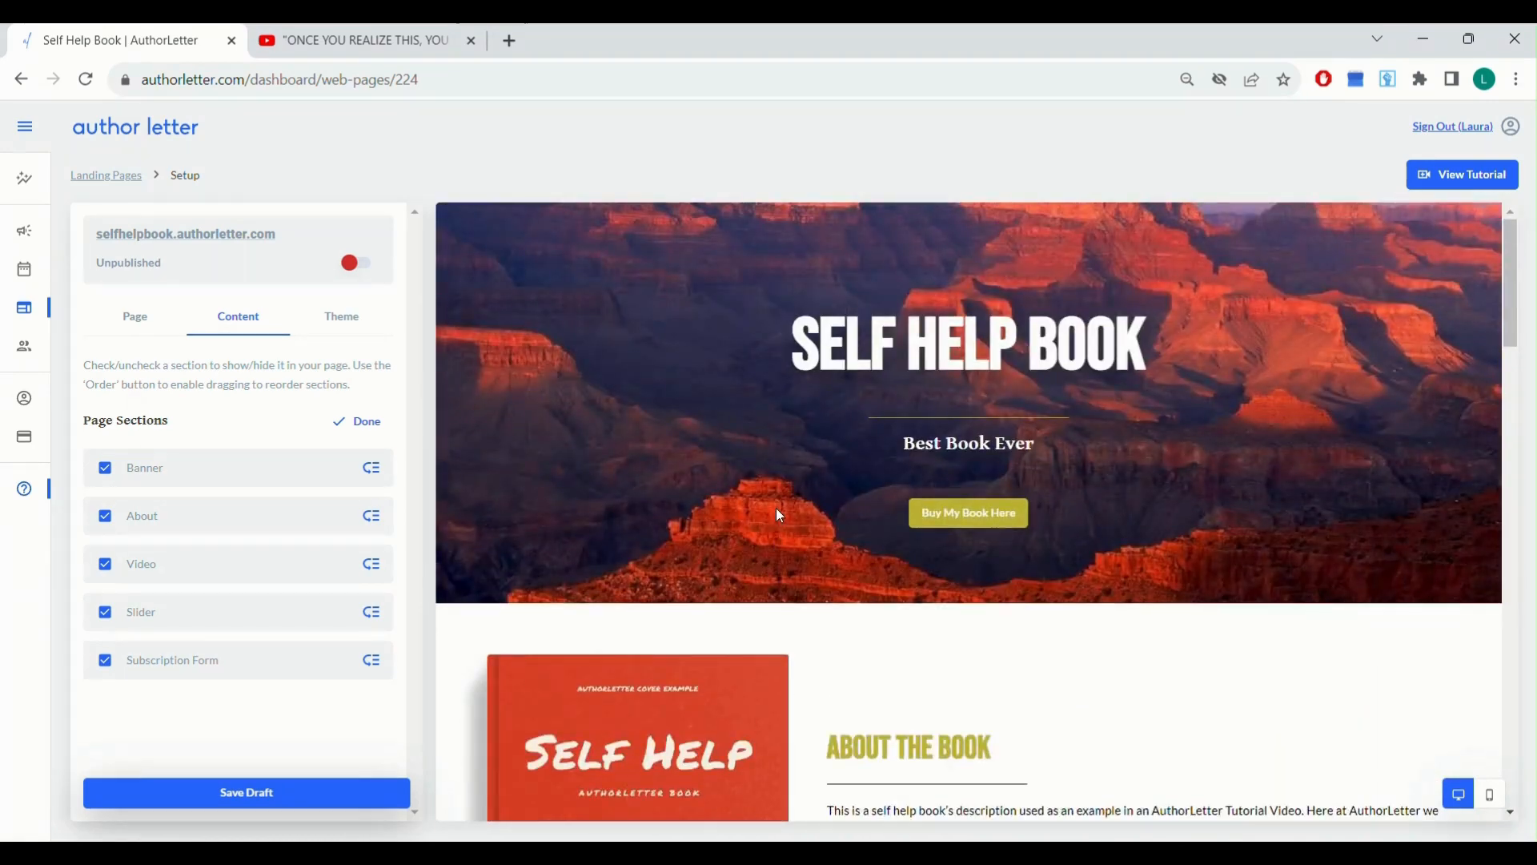
scroll(775, 507, "down", 12)
scroll(779, 515, "down", 5)
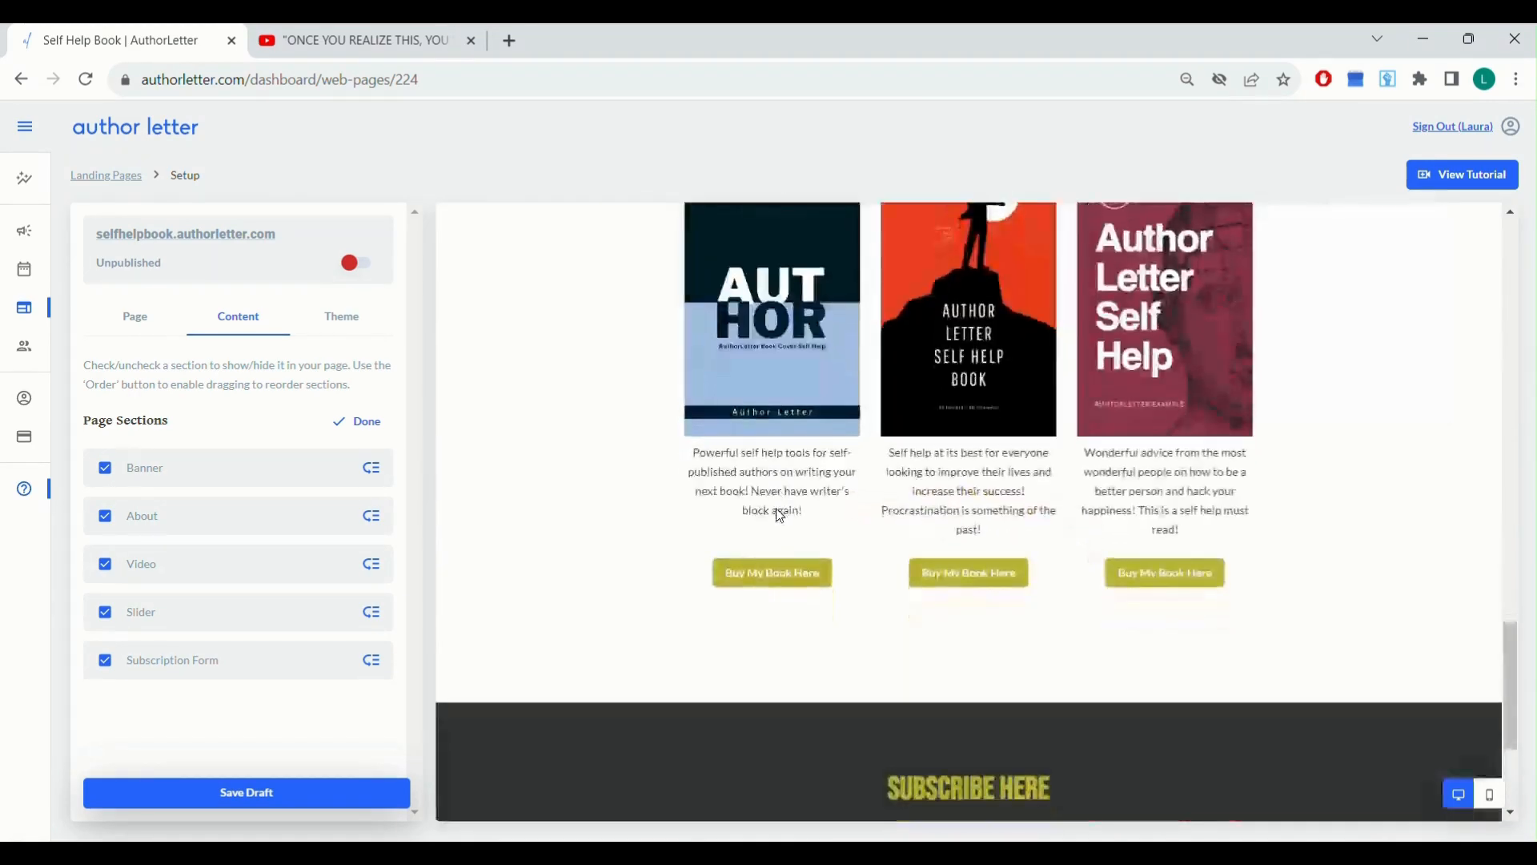
Move the Subscription Form section back above the Slider, finish reordering and open the page's theme settings.
scroll(775, 508, "up", 4)
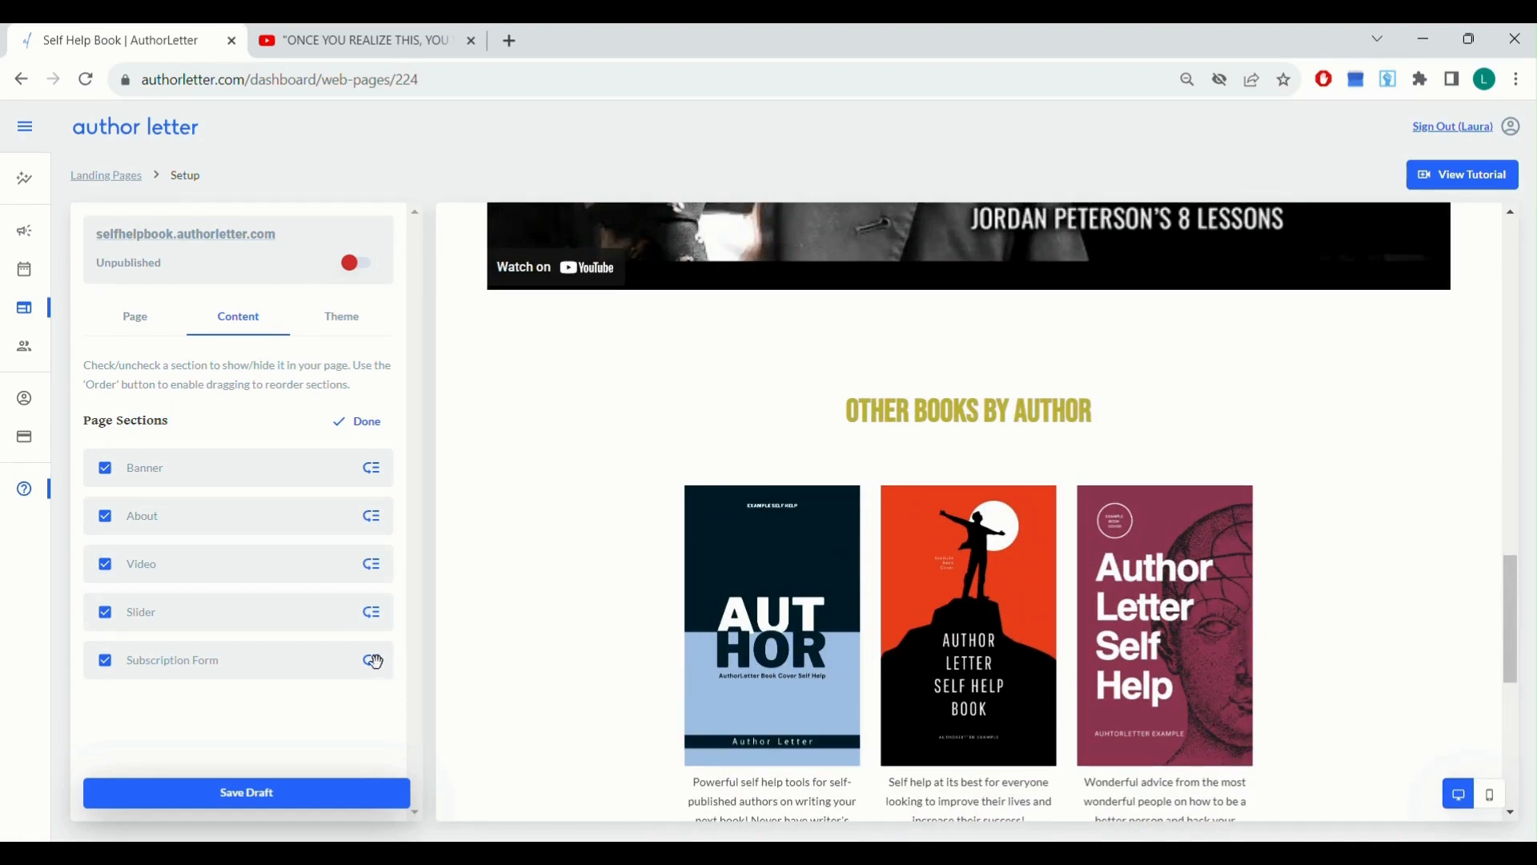
left_click_drag(375, 660, 370, 602)
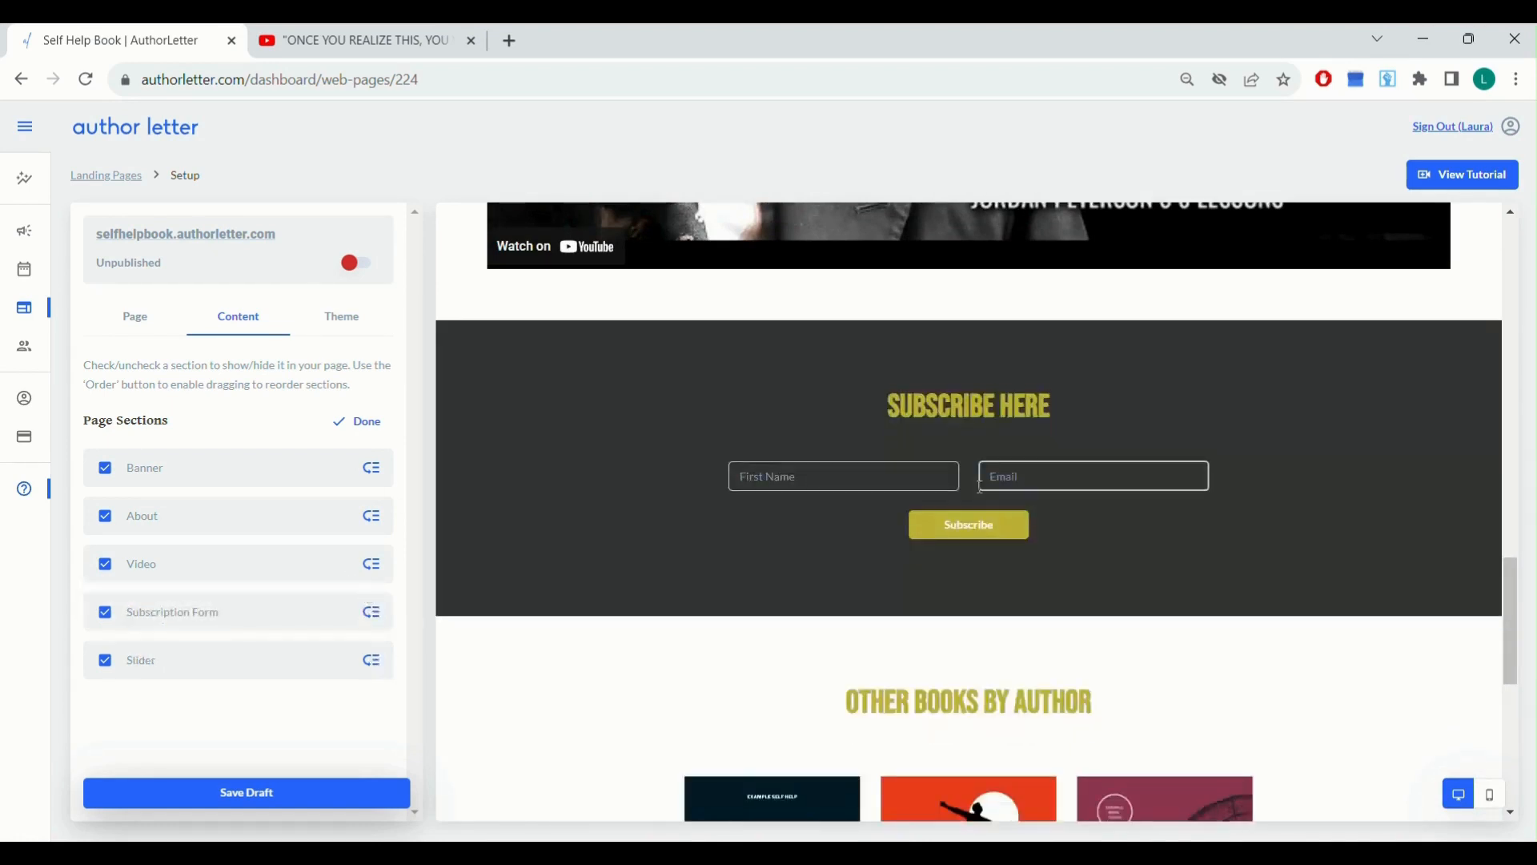
scroll(978, 486, "up", 2)
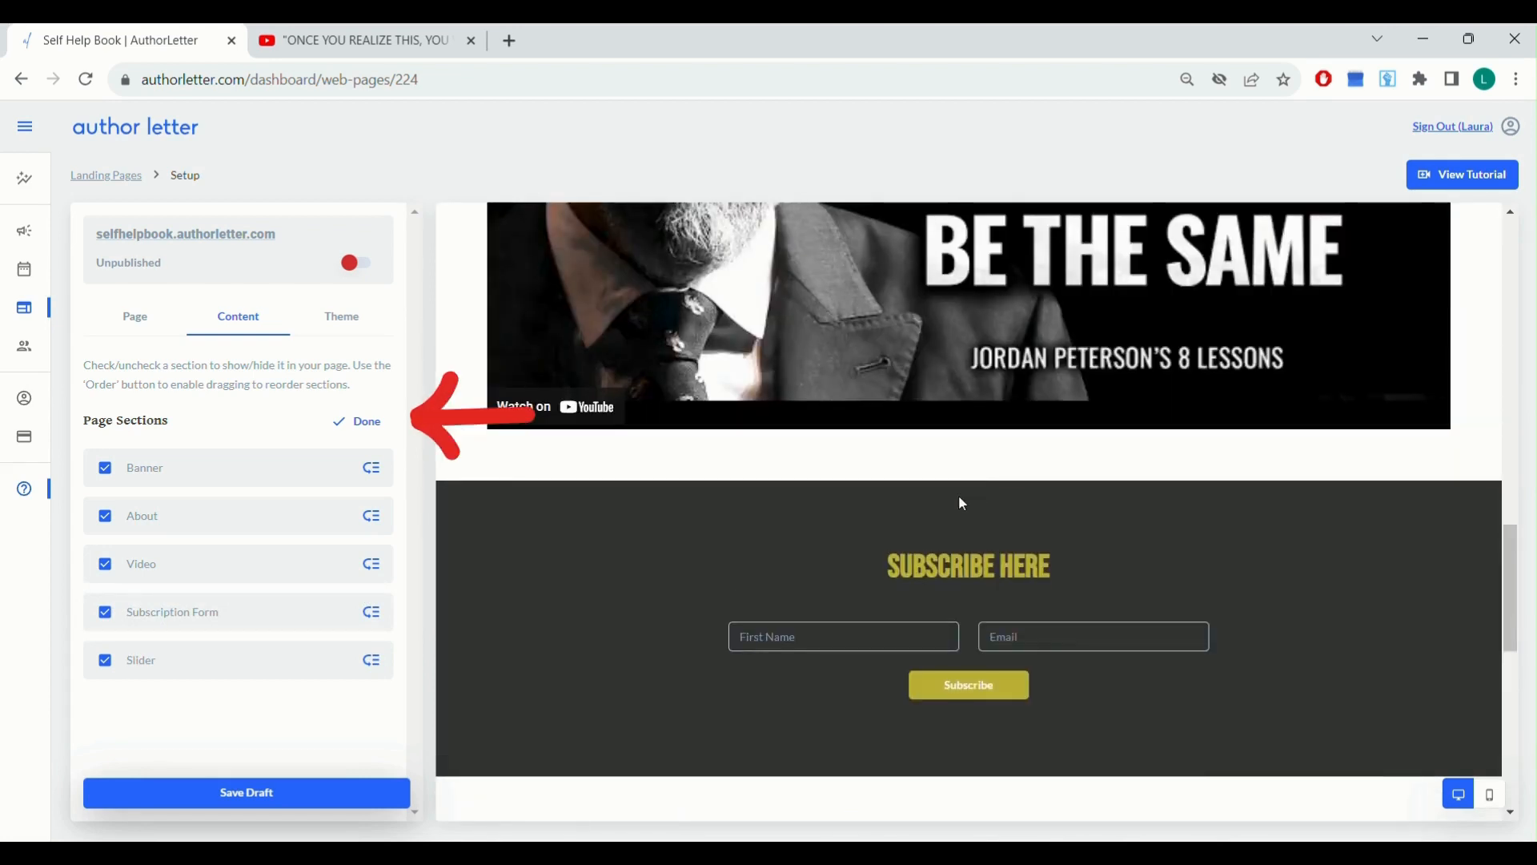
left_click(369, 423)
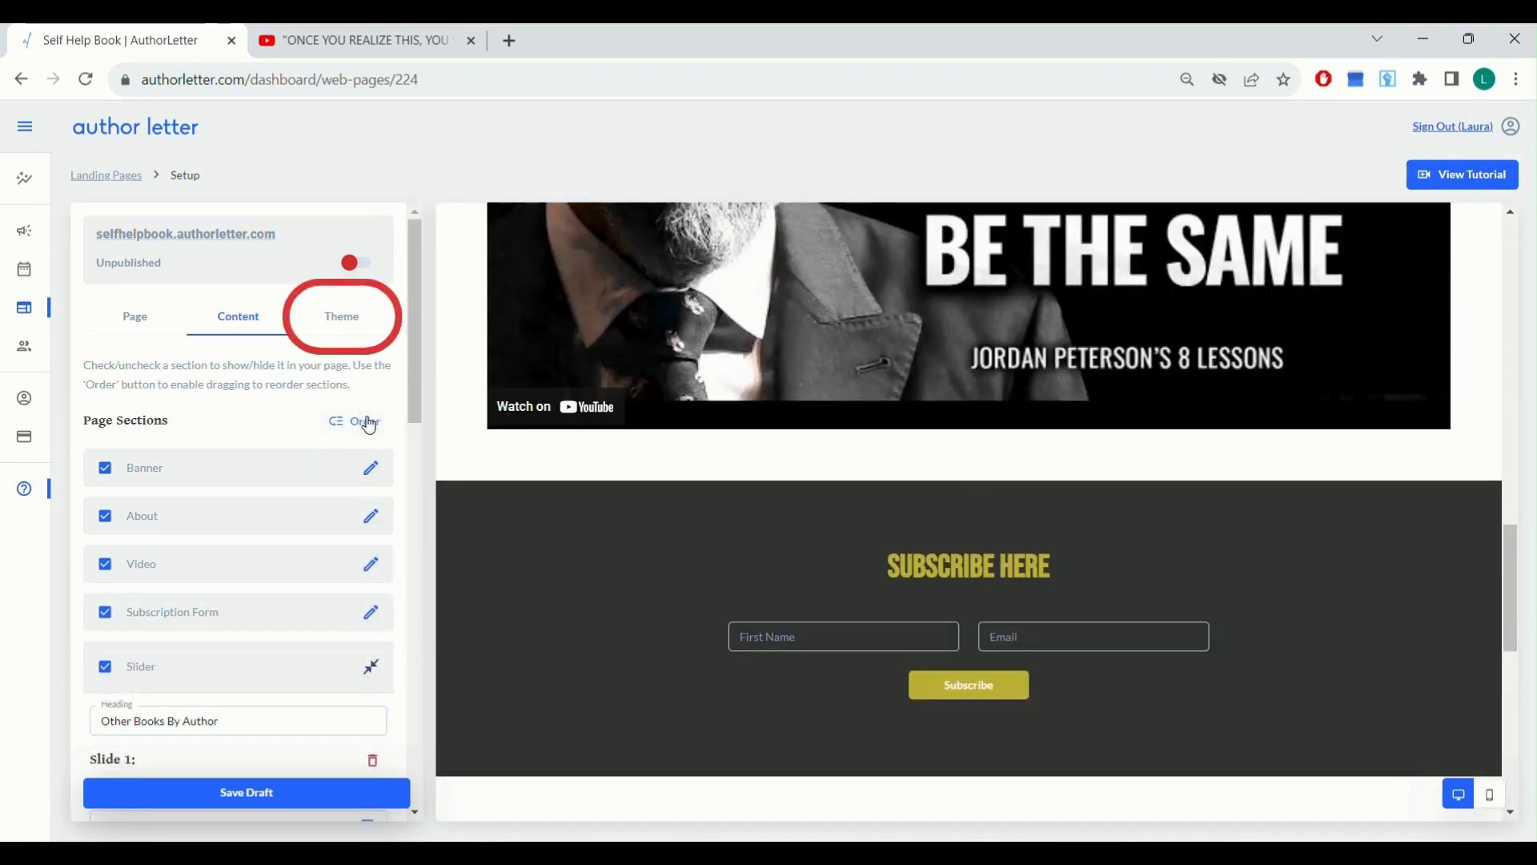
left_click(344, 321)
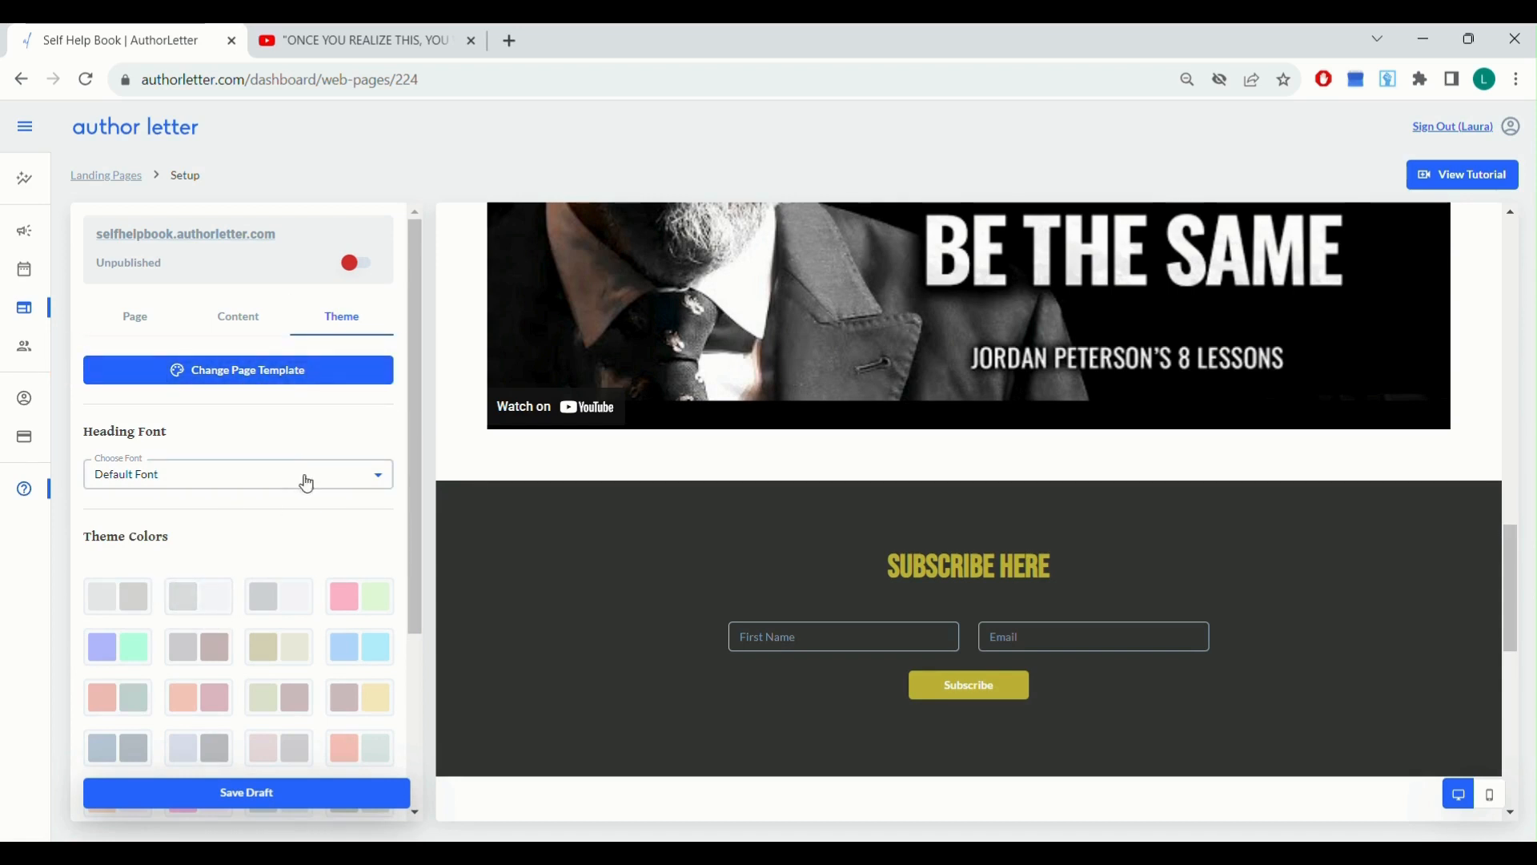
Try Playfair Display, Poppins and Saira Semi Condensed as the landing page's heading font.
left_click(378, 478)
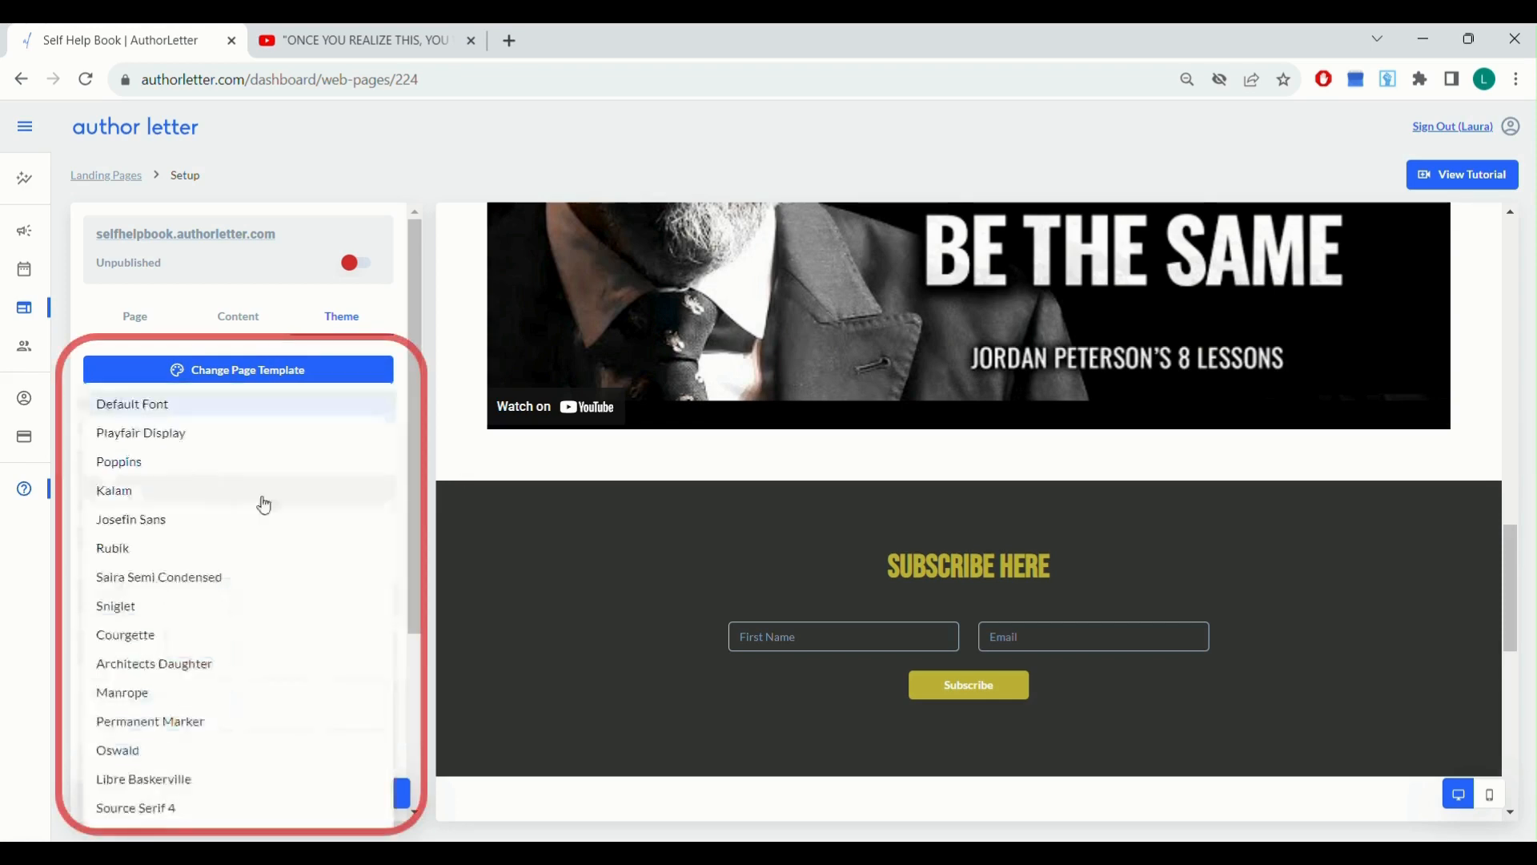
left_click(161, 433)
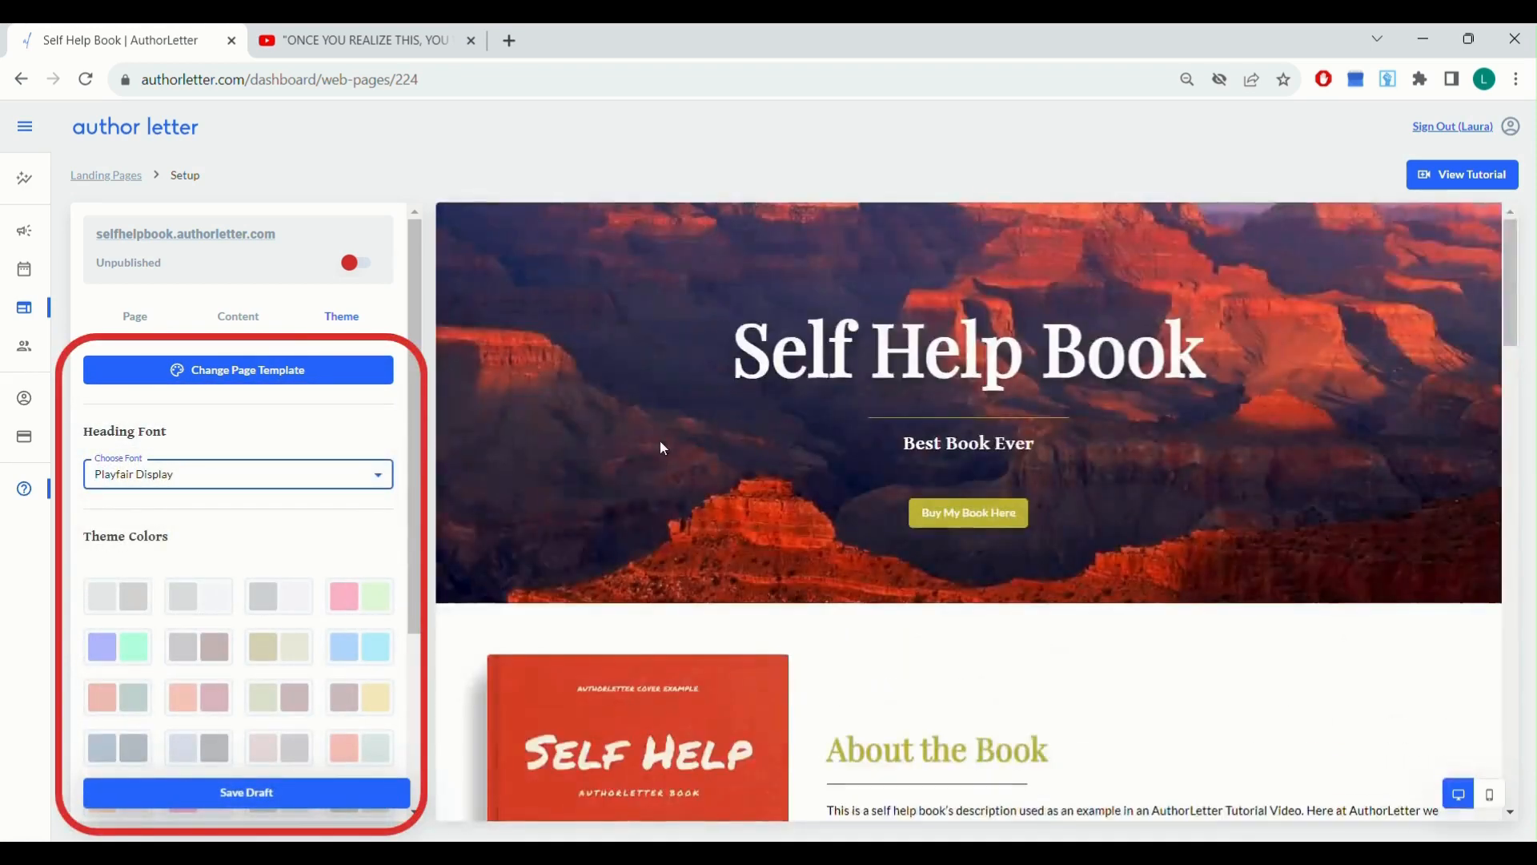
left_click(252, 479)
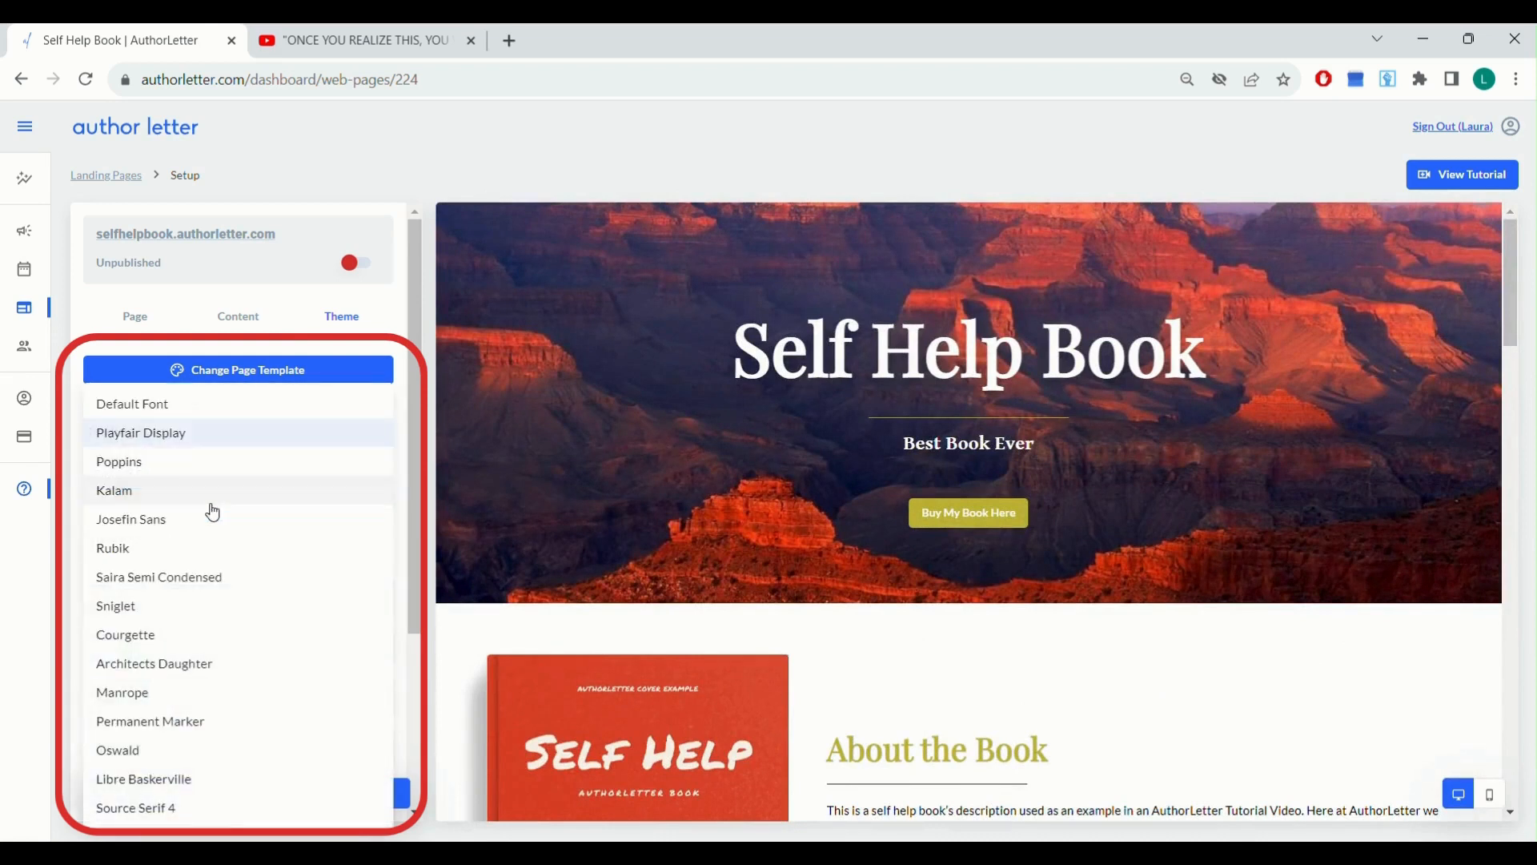
left_click(122, 461)
left_click(309, 496)
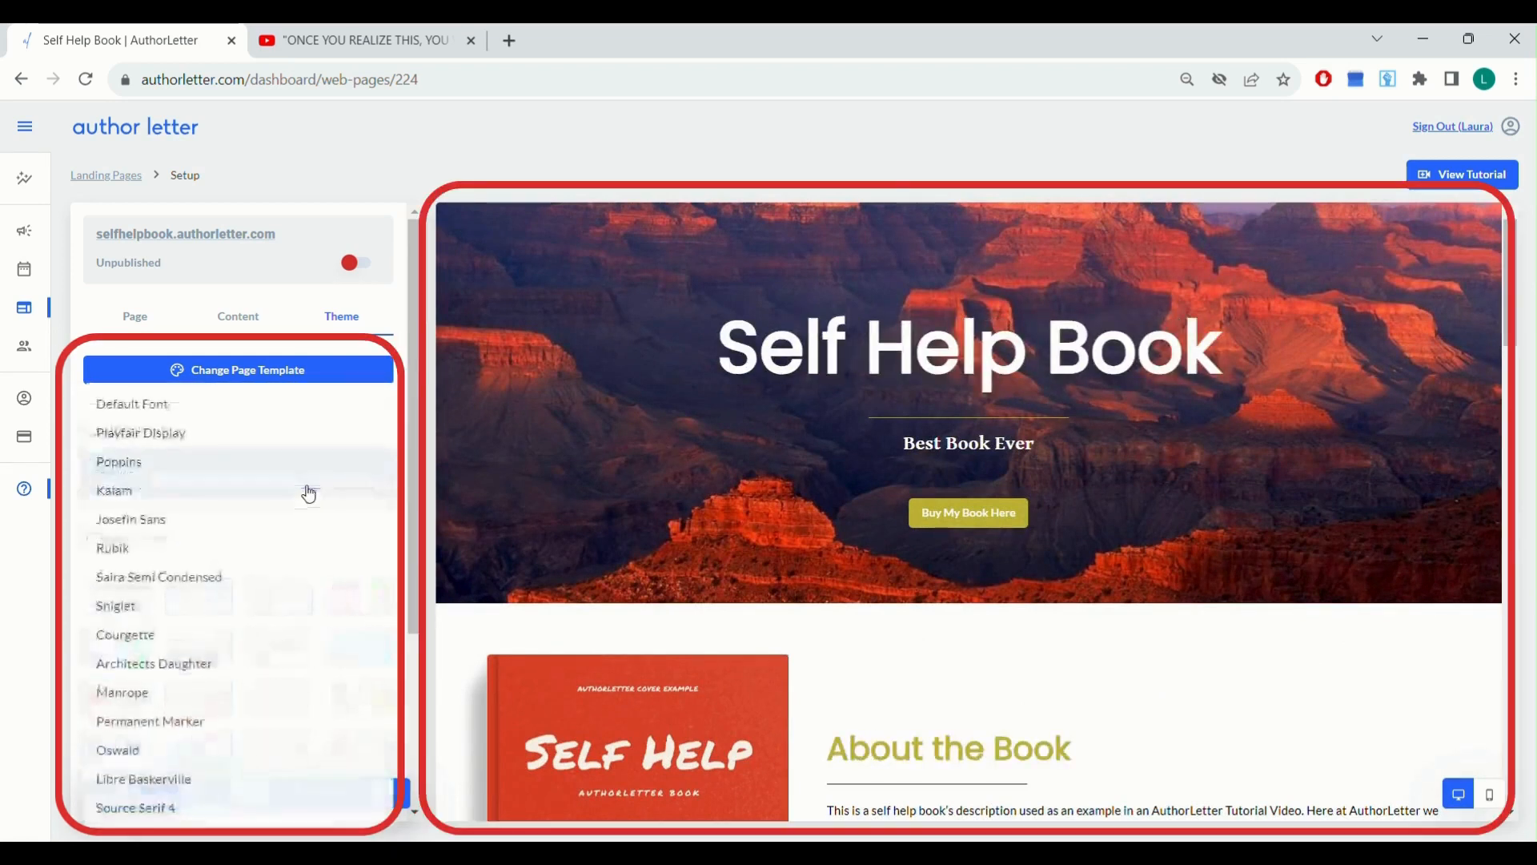
left_click(155, 580)
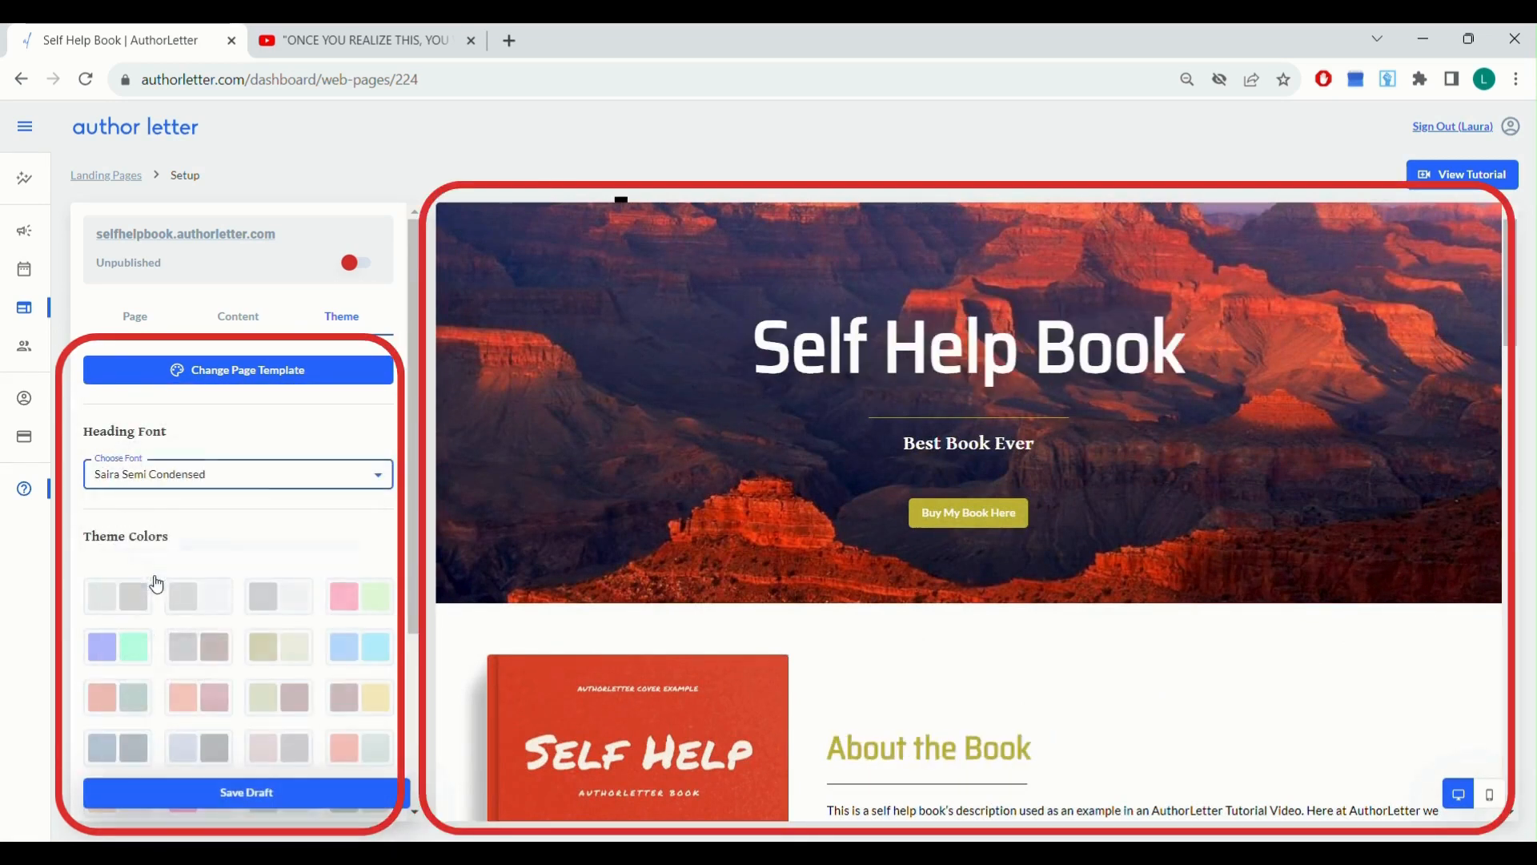
Compare Kalam and Rubik as heading fonts and set the heading font to Kalam.
left_click(307, 483)
left_click(177, 501)
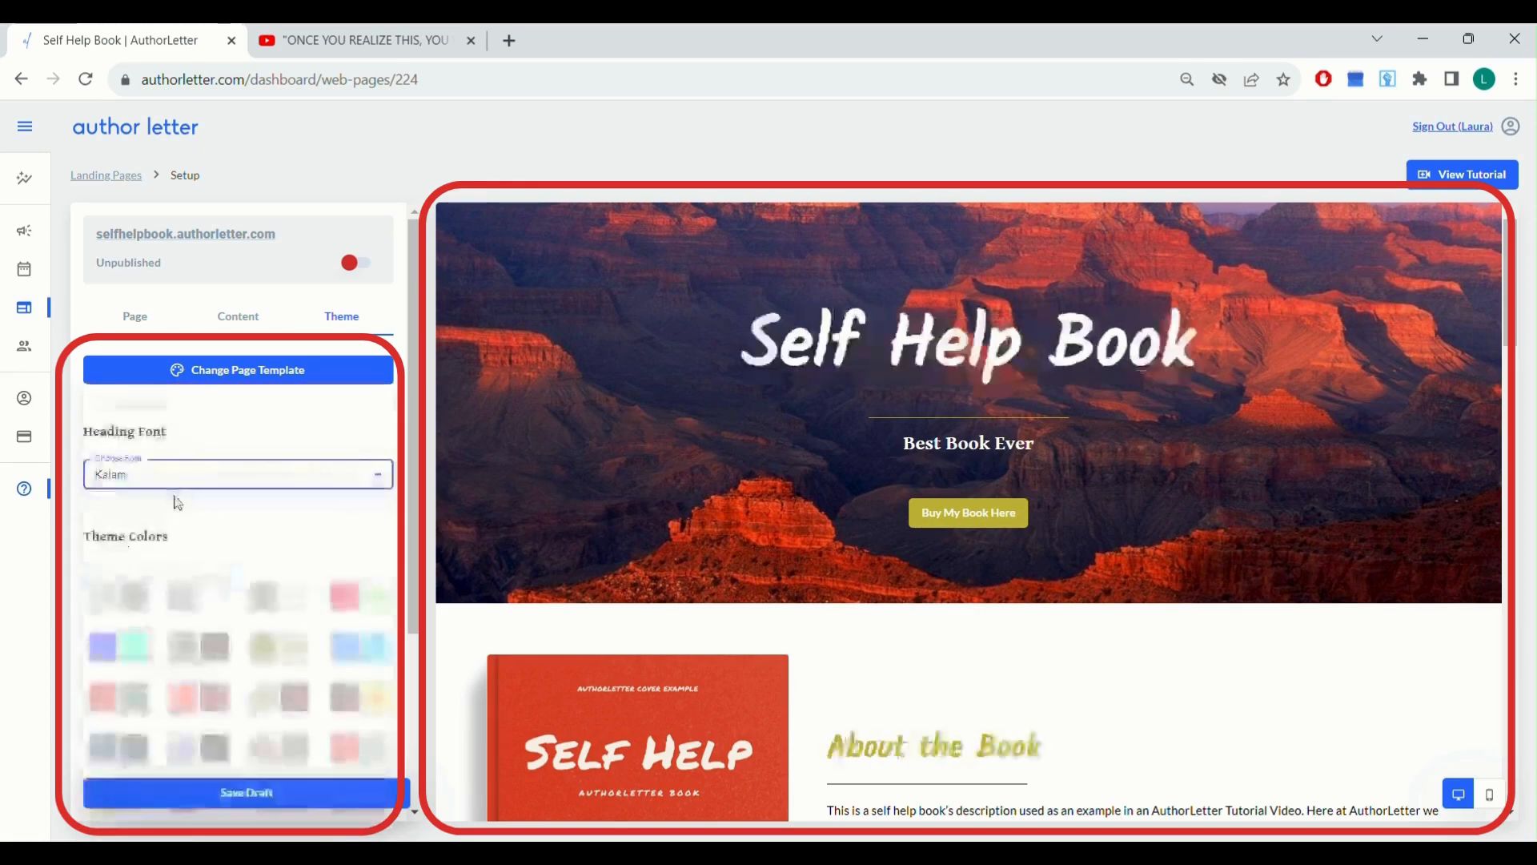
left_click(173, 479)
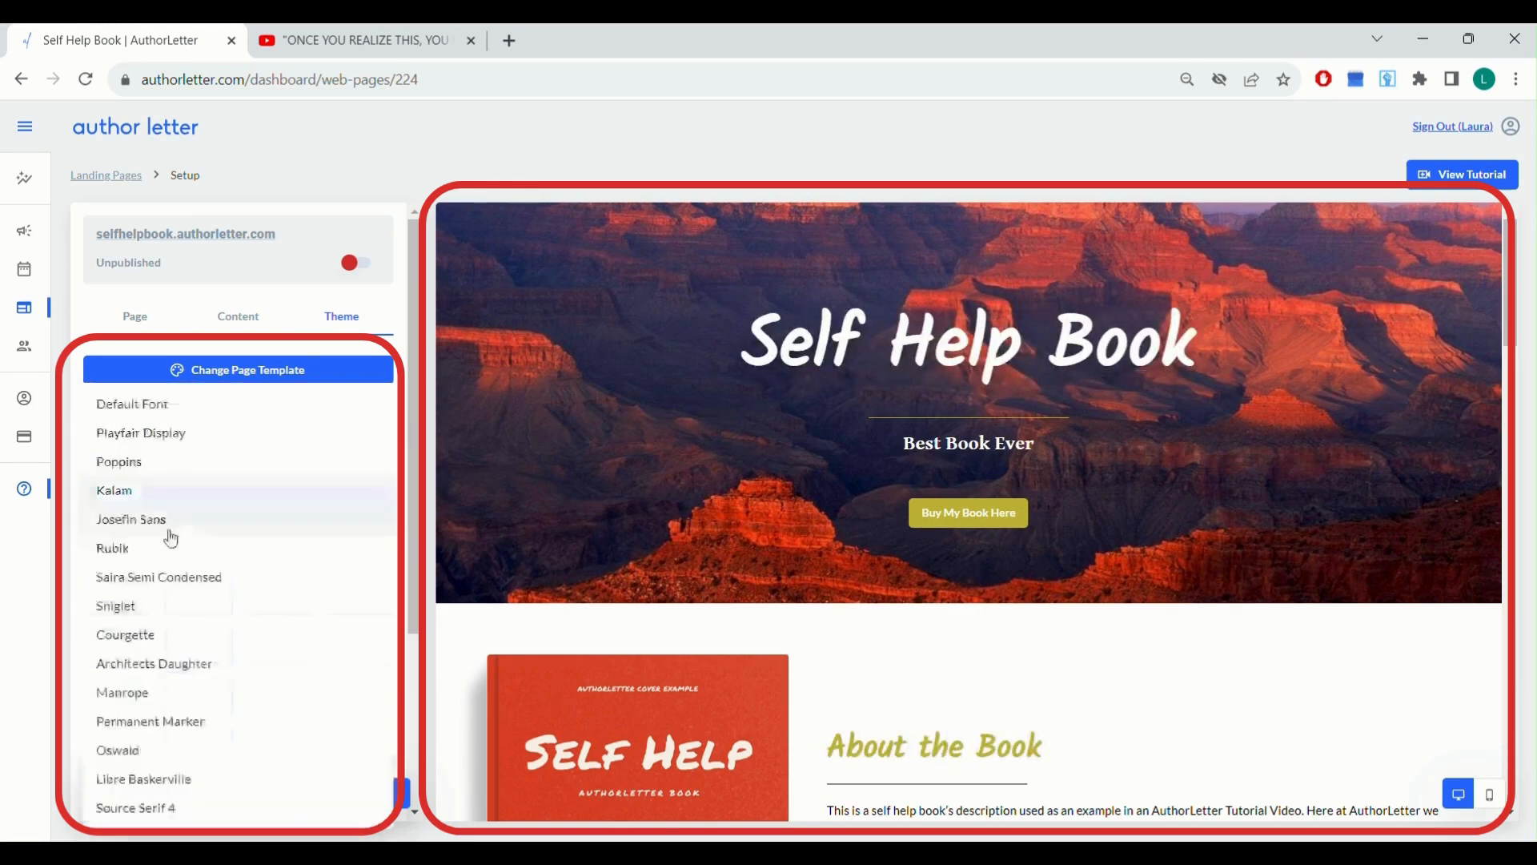
left_click(158, 546)
left_click(253, 479)
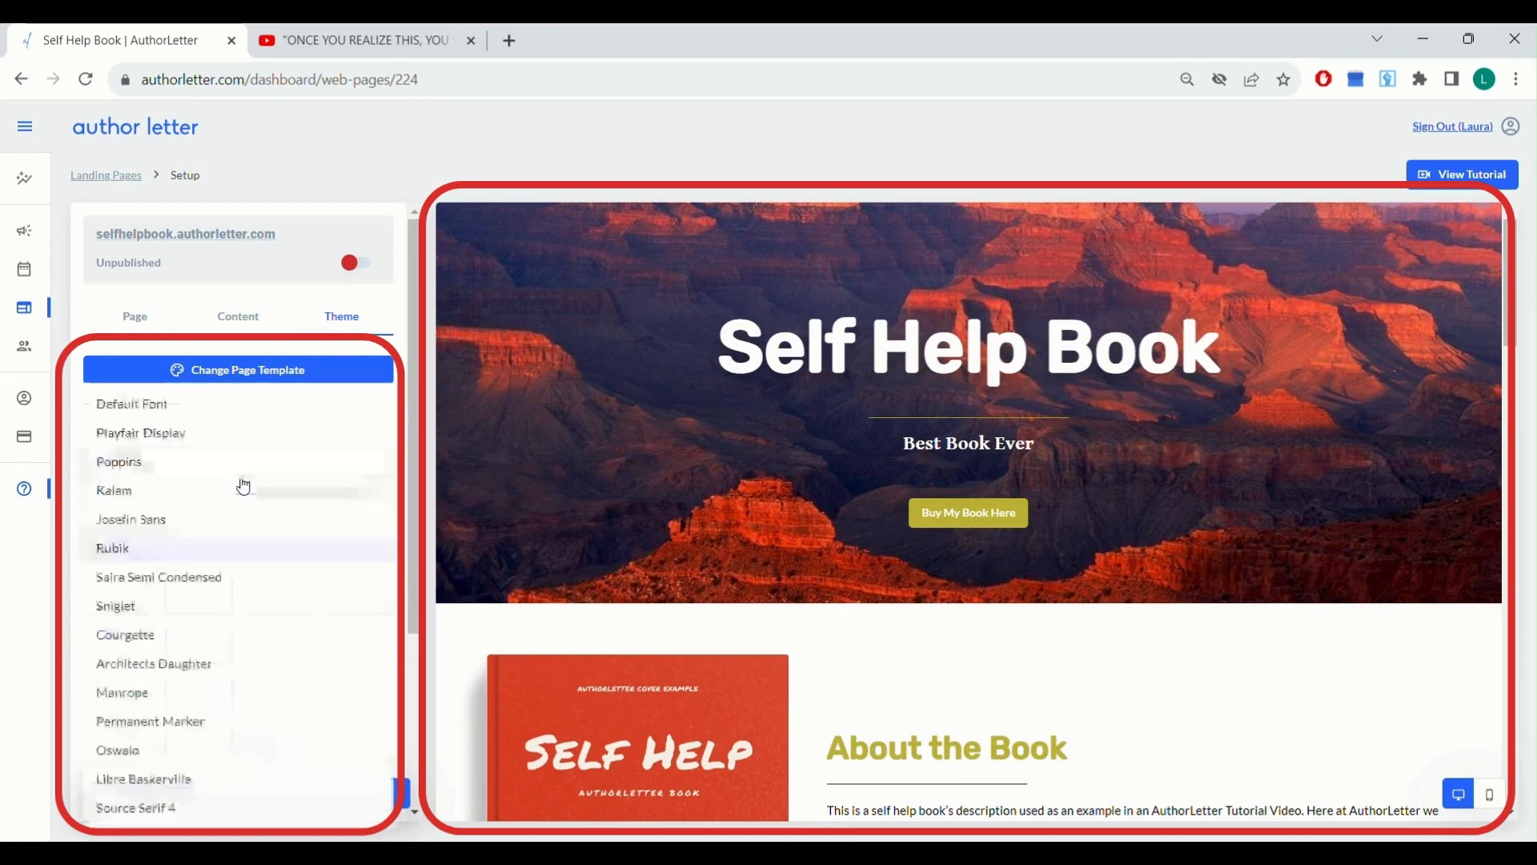
left_click(161, 496)
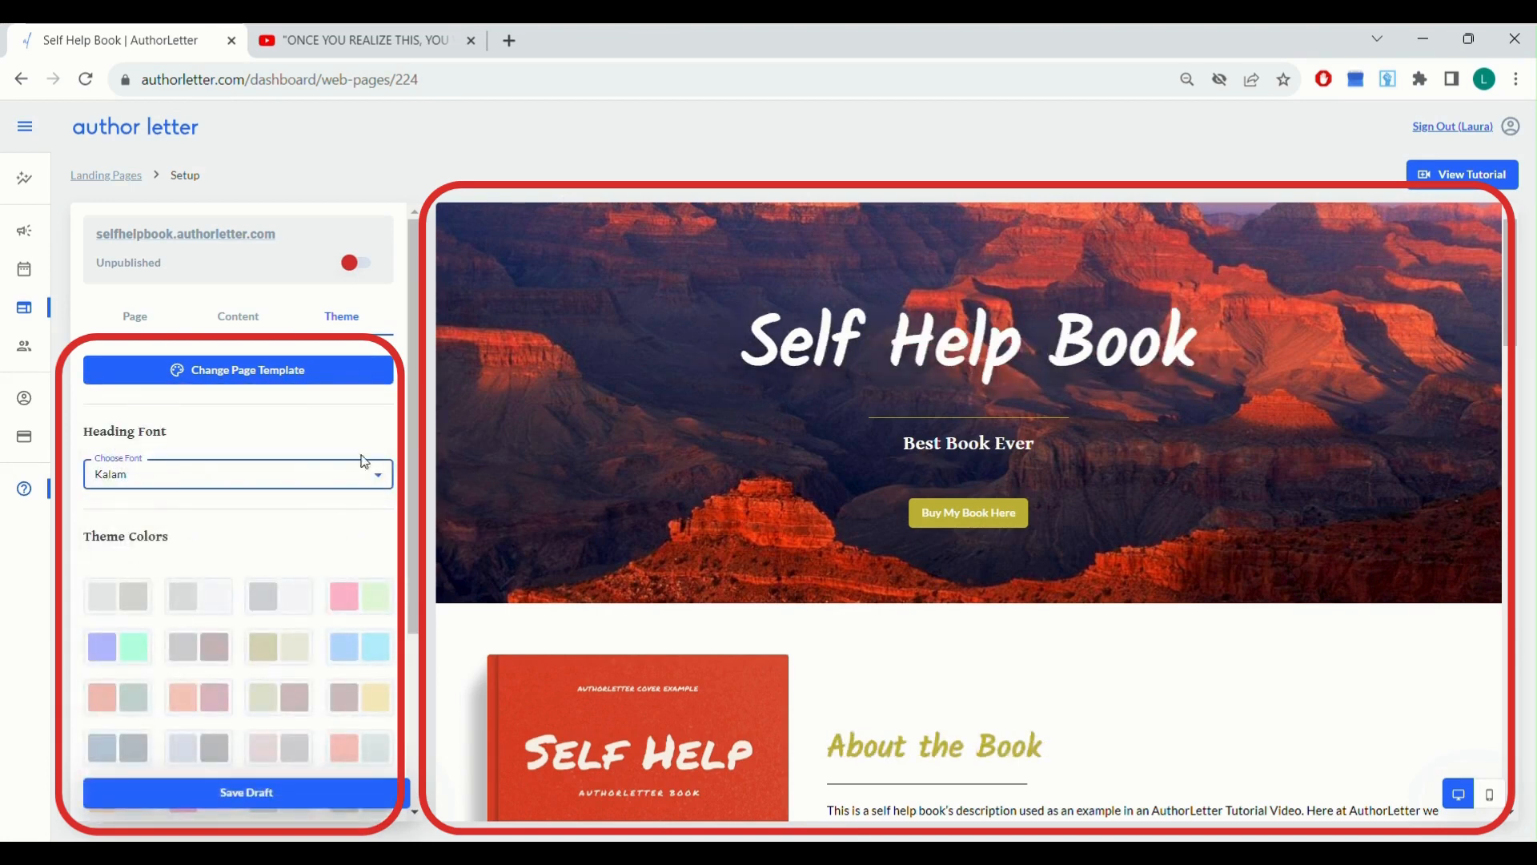
Try the blue and bright green theme colour pair on the page, and the hot pink pair after it.
scroll(295, 516, "down", 3)
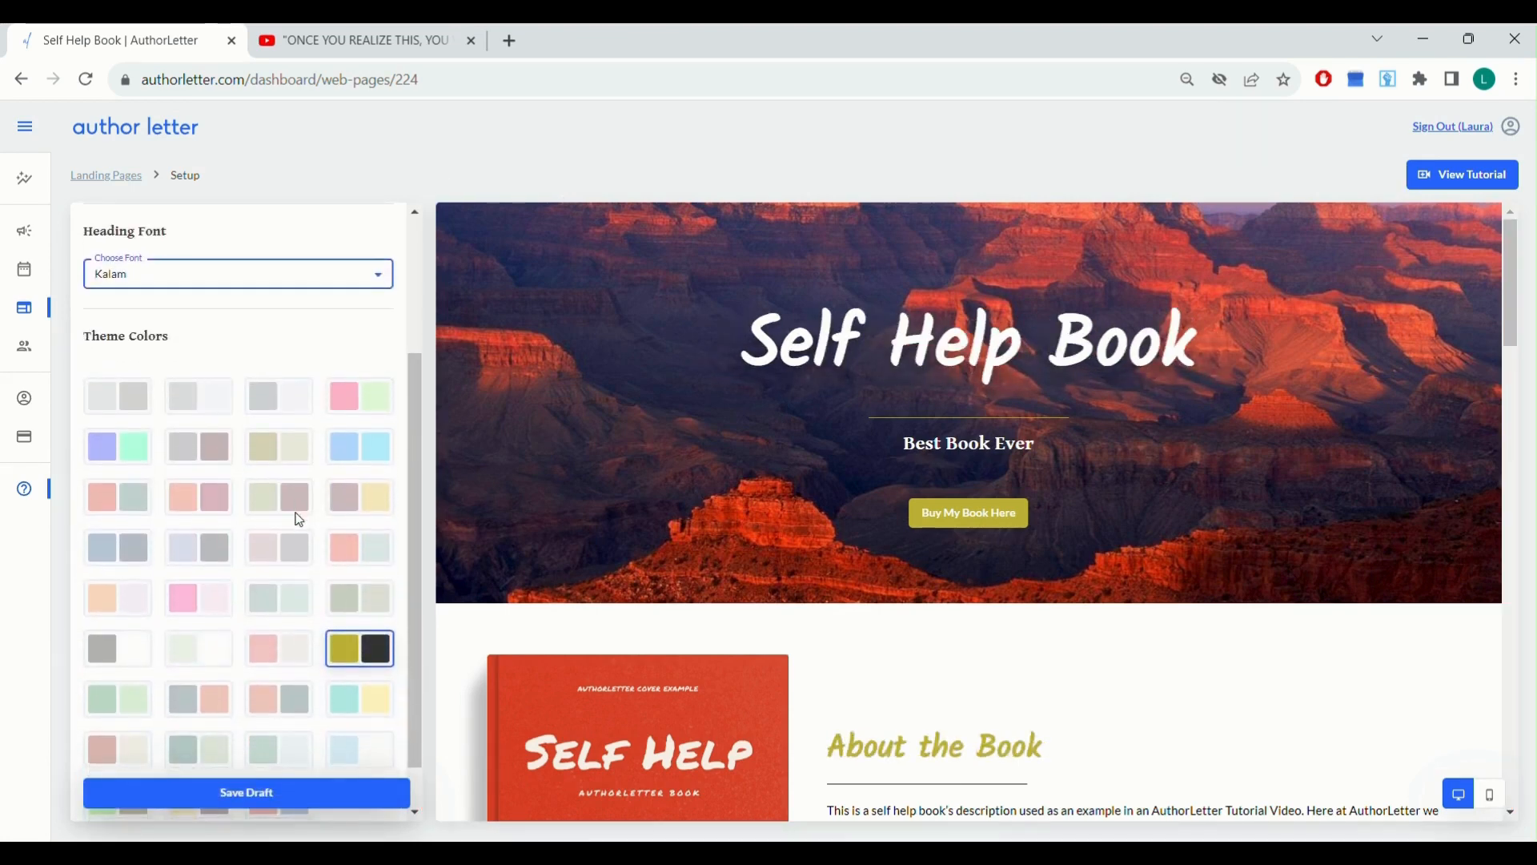
scroll(295, 519, "down", 1)
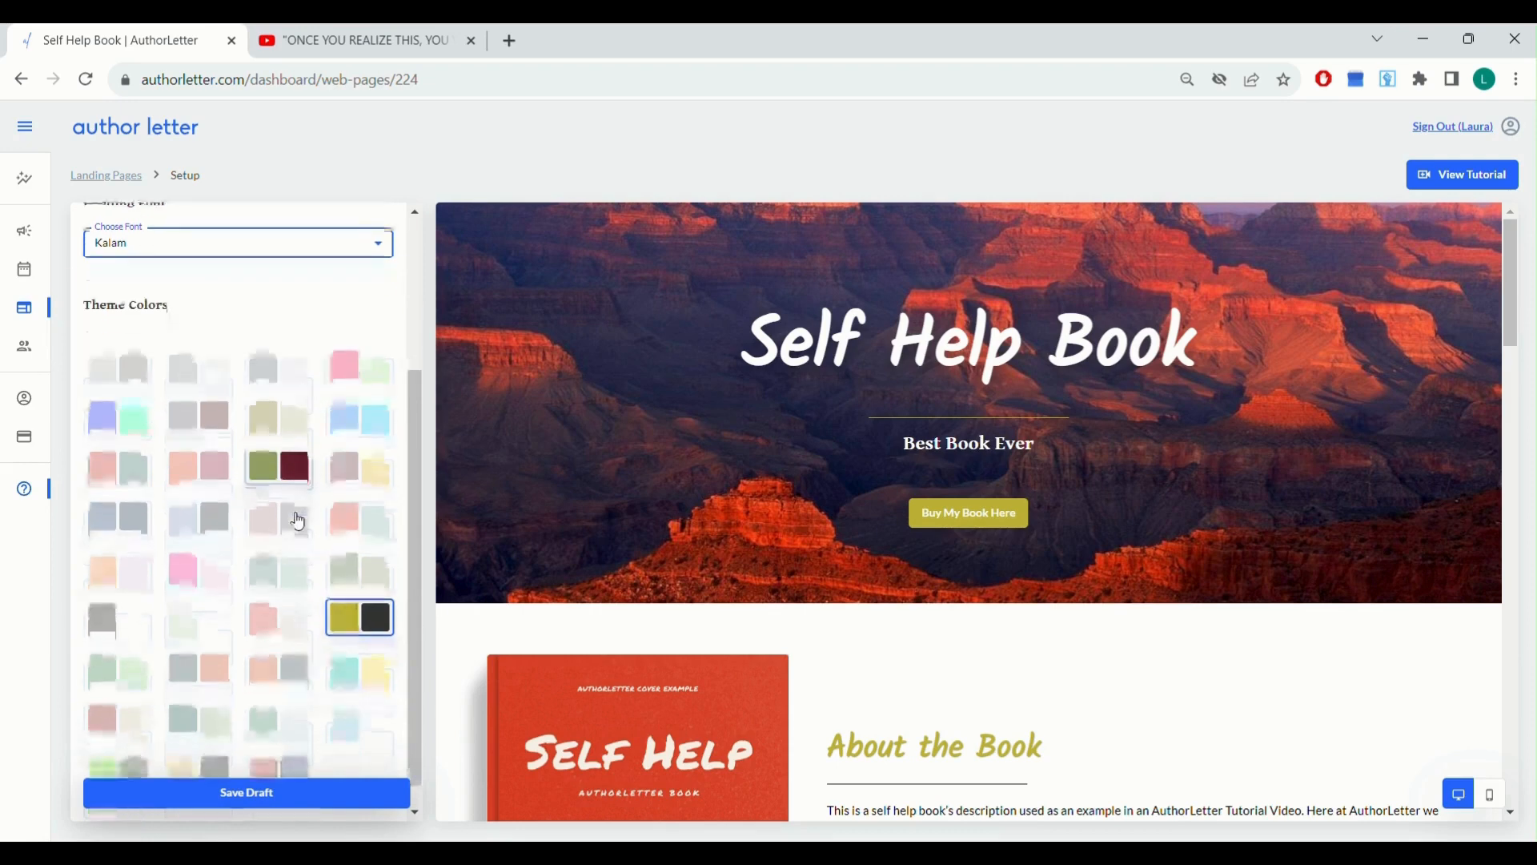
left_click(137, 408)
scroll(728, 516, "down", 10)
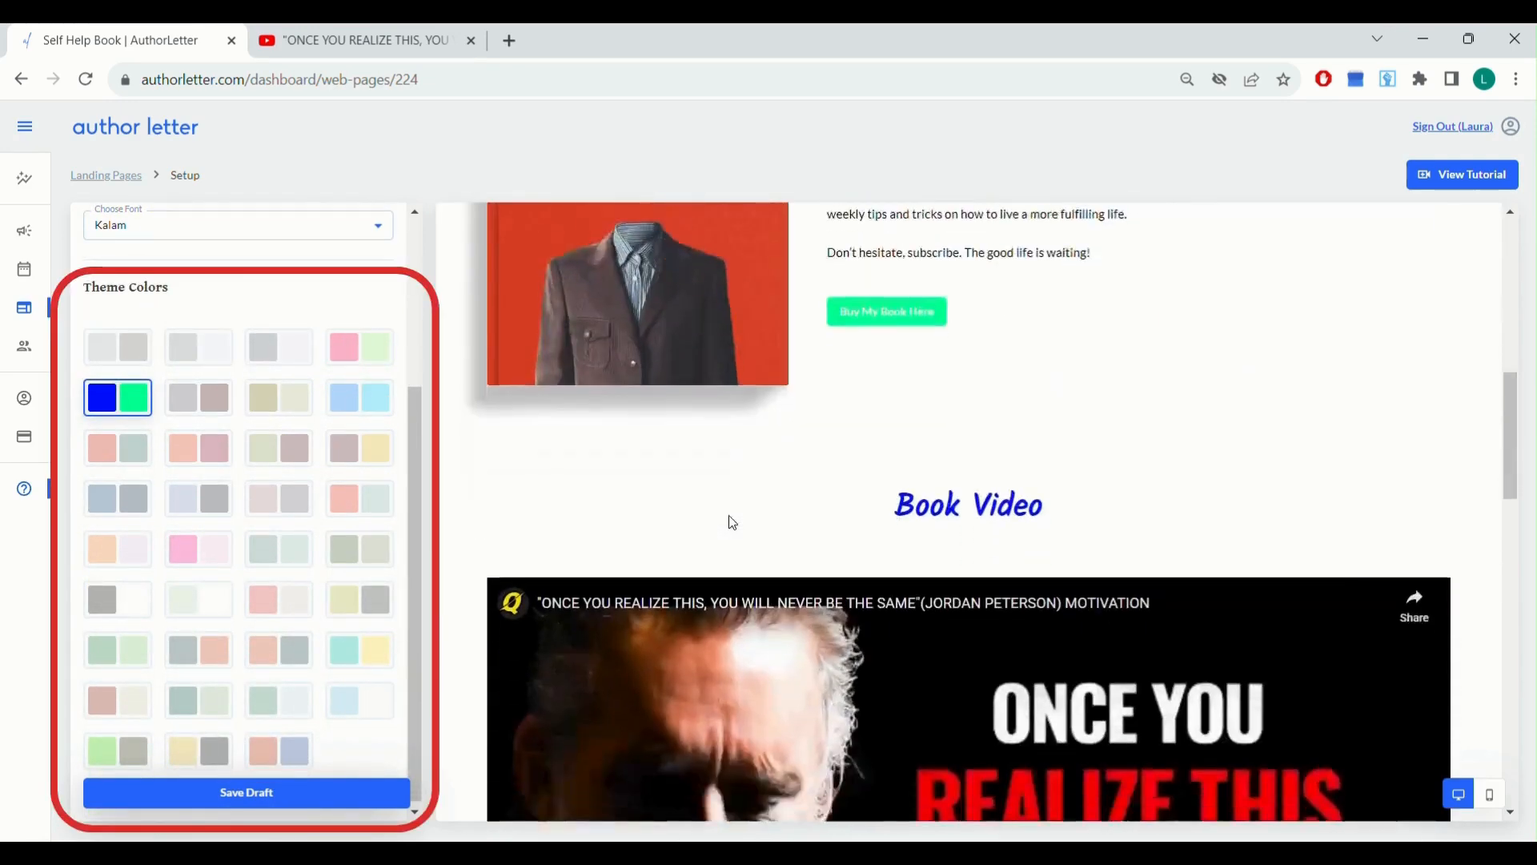
scroll(729, 515, "down", 9)
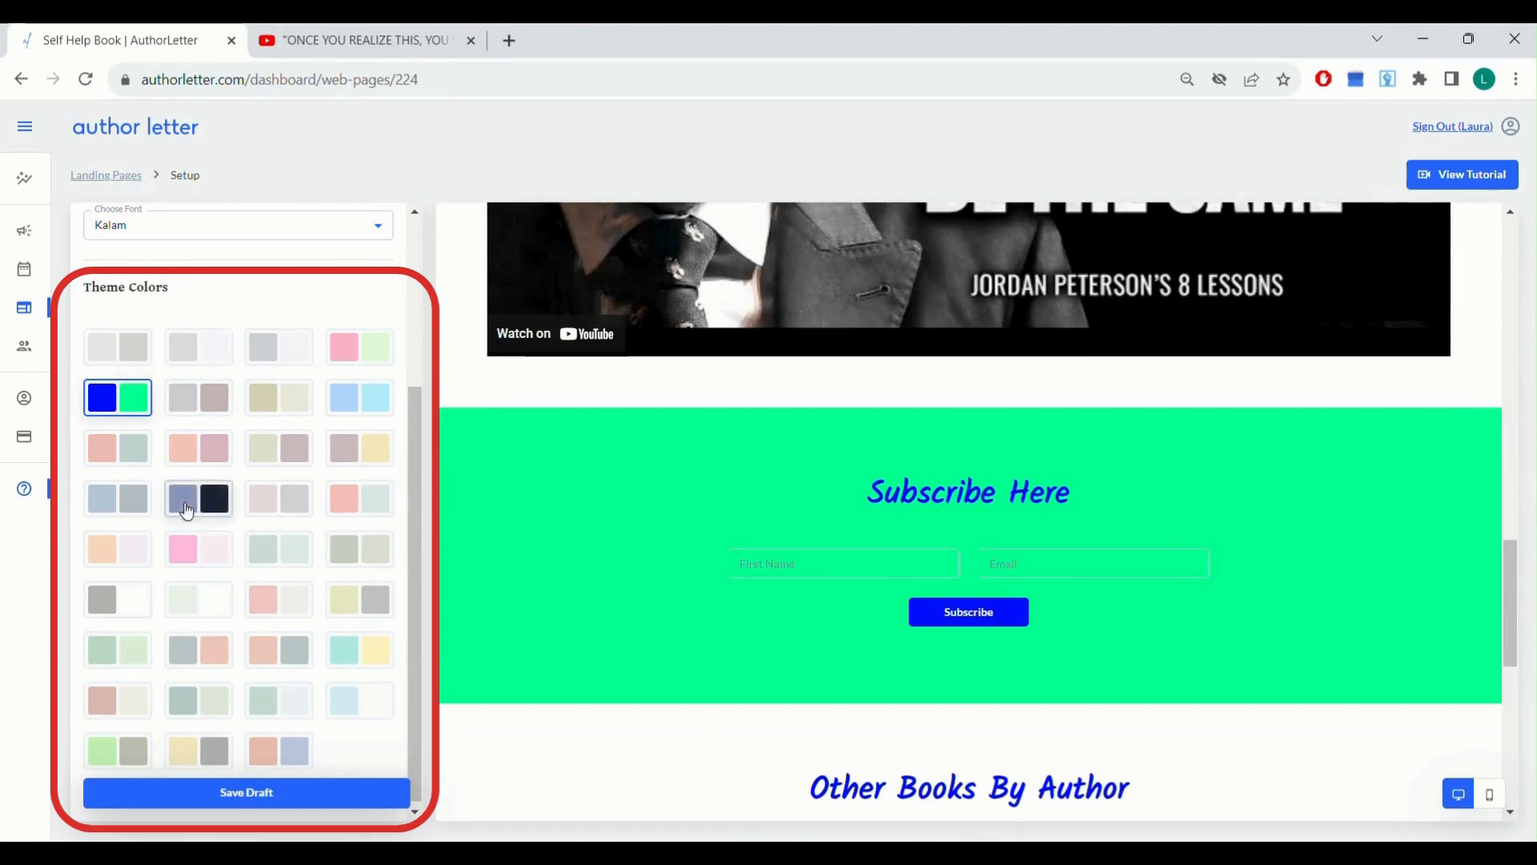
left_click(202, 549)
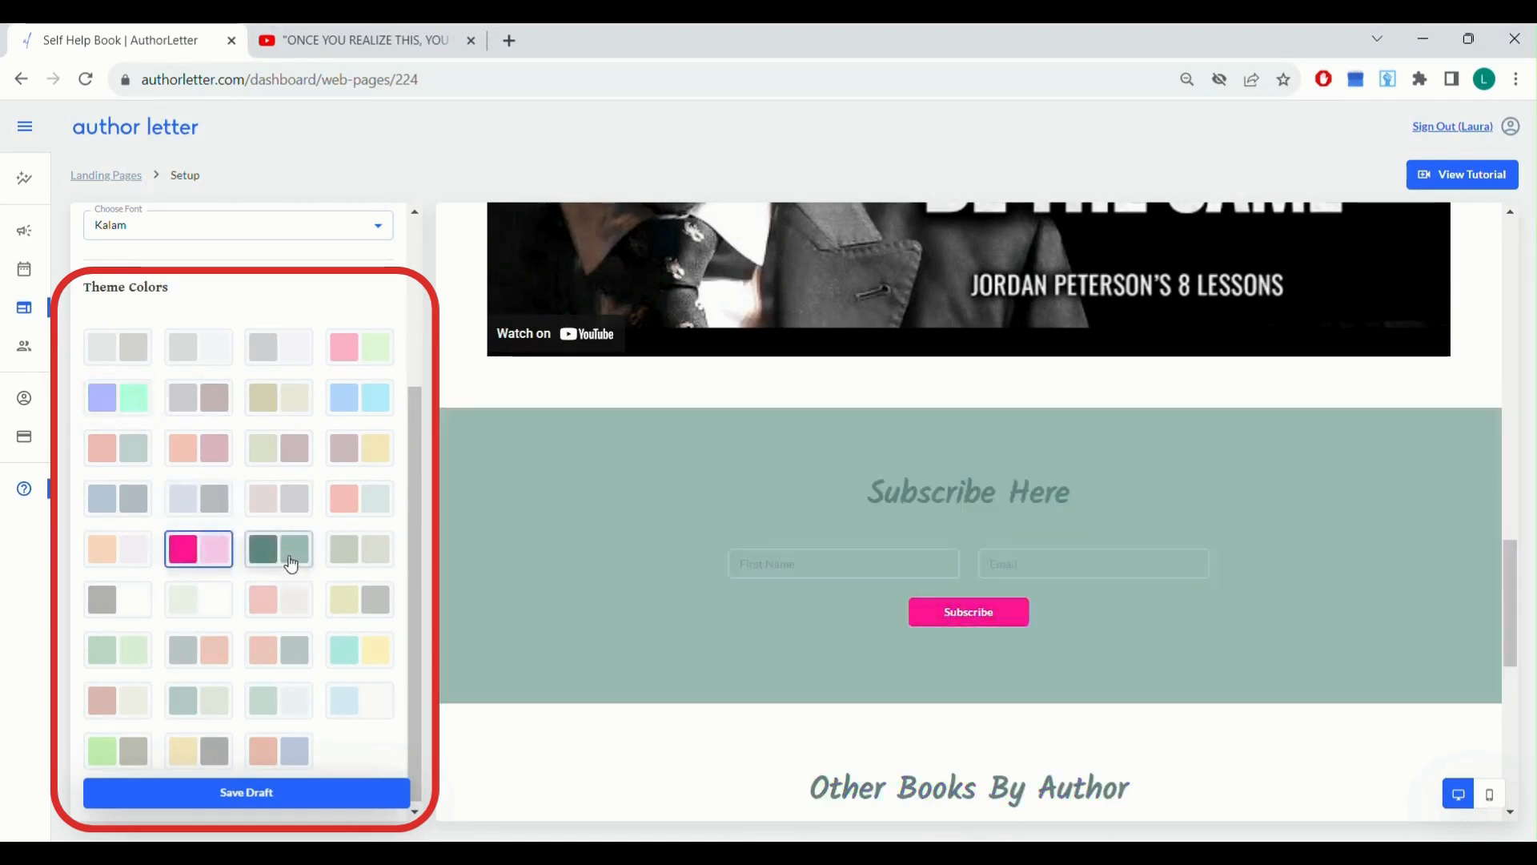
Try the teal green colour pair and set the theme colours to the orange-red and dark burgundy pair.
left_click(290, 565)
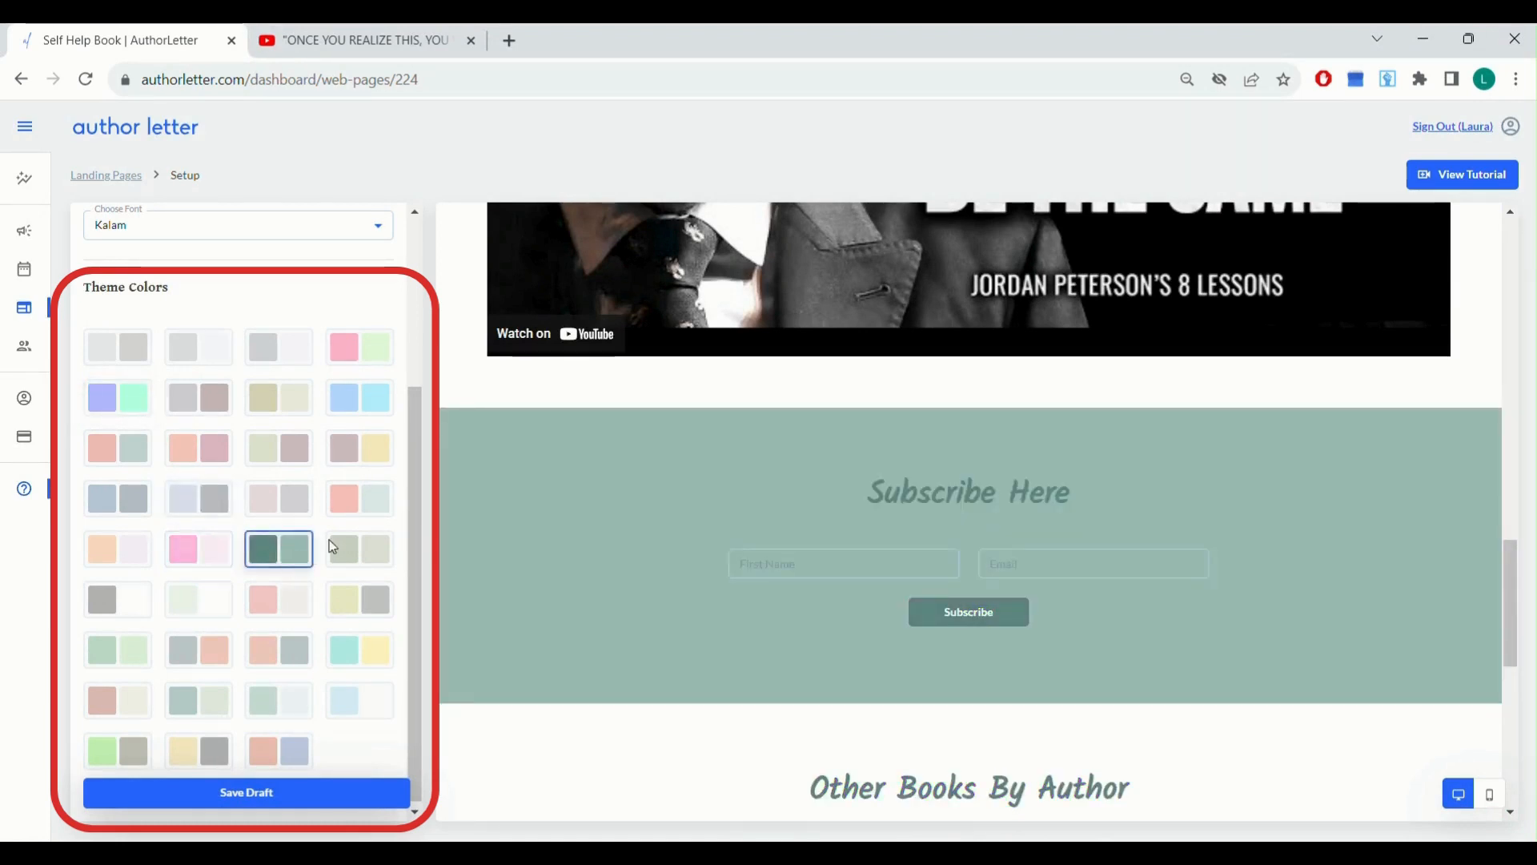
left_click(216, 464)
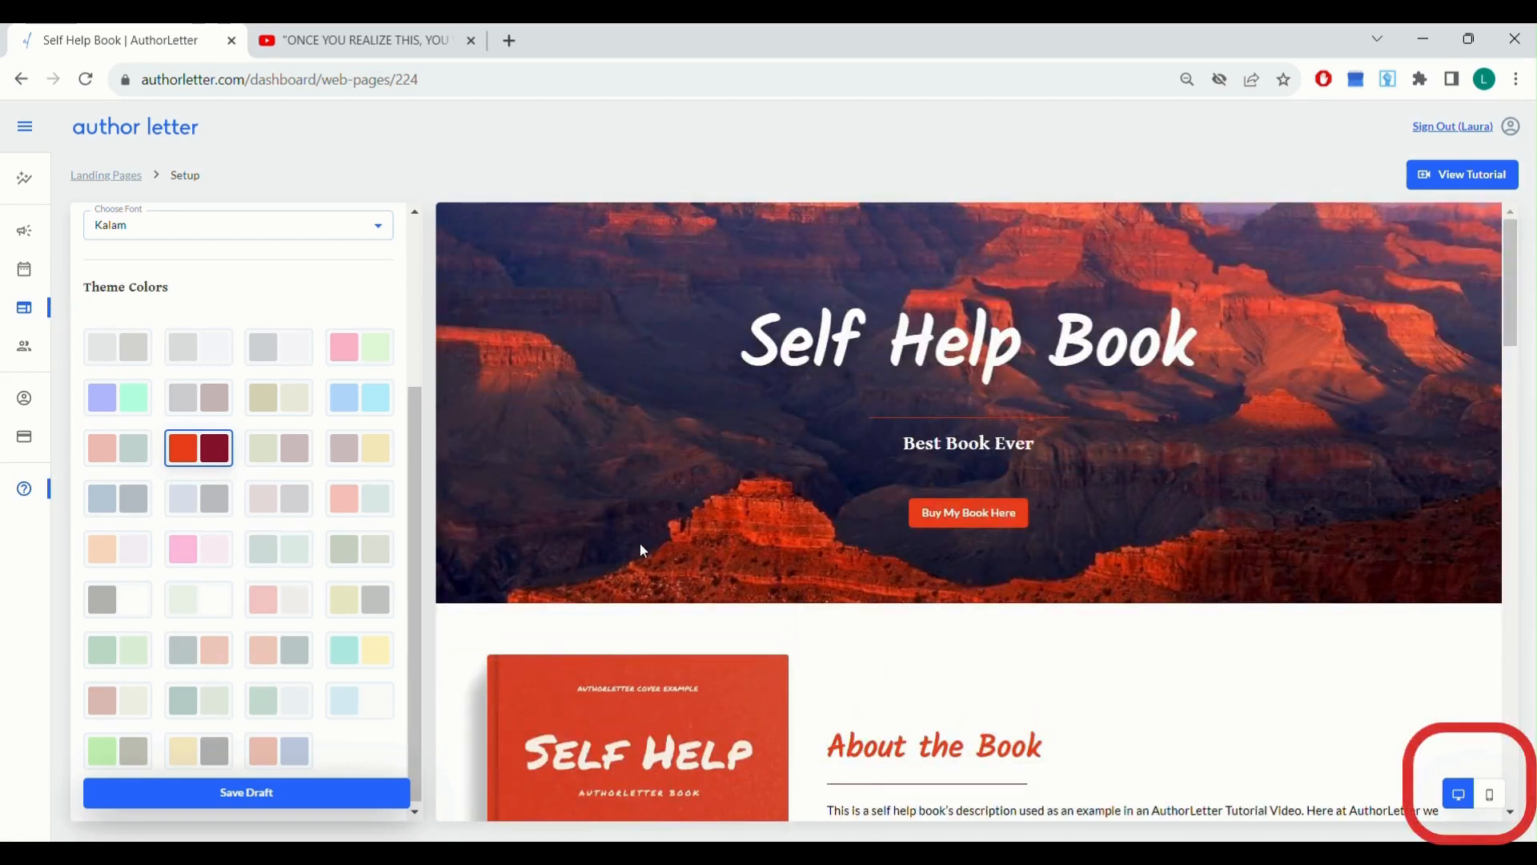
scroll(346, 610, "down", 1)
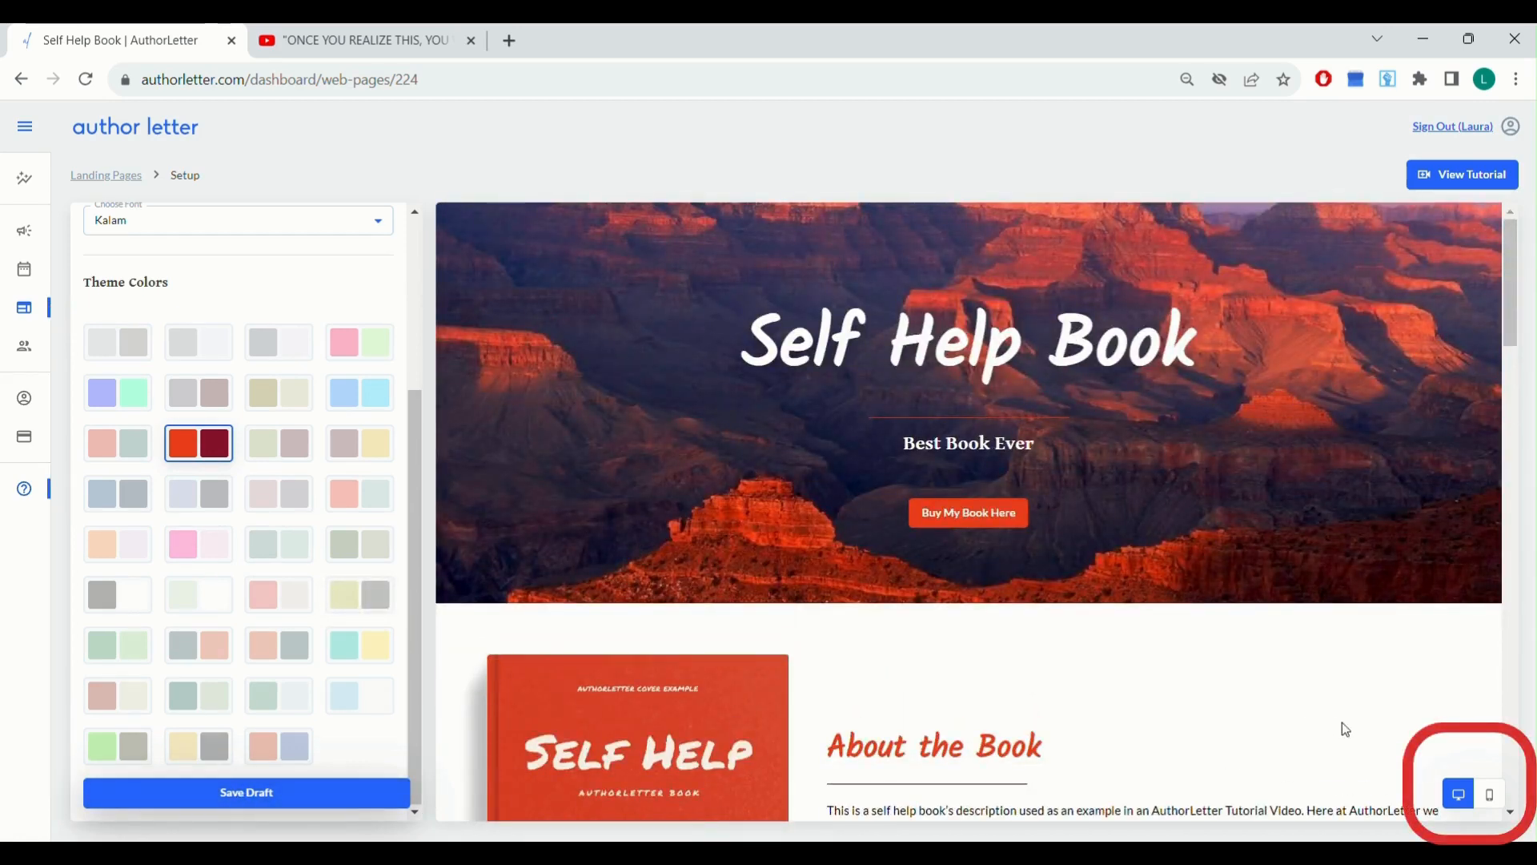
Review the whole landing page in the mobile preview and return to the desktop view.
left_click(1488, 792)
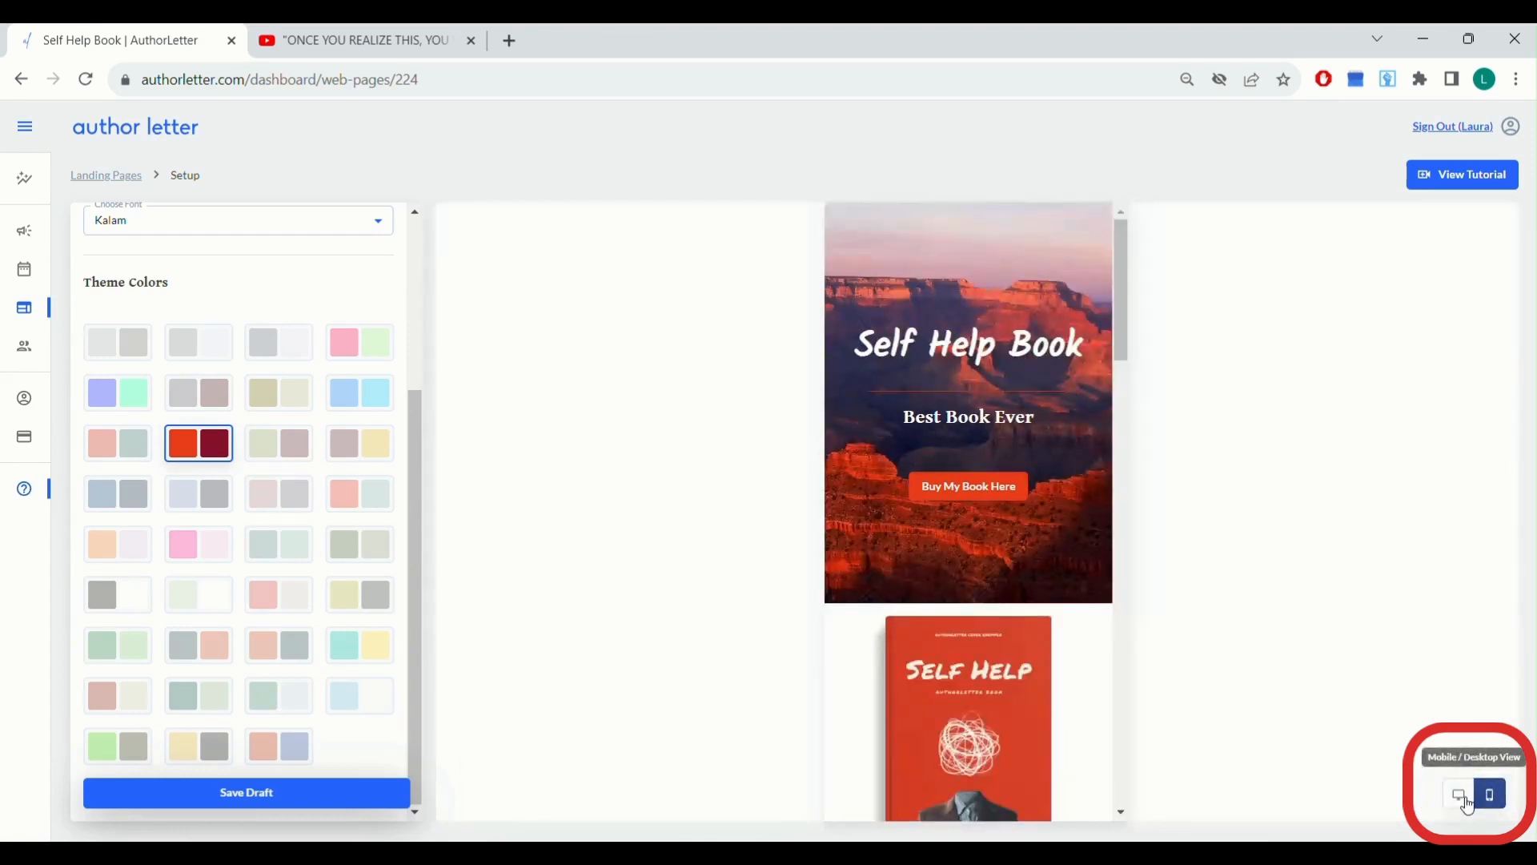
scroll(951, 715, "down", 15)
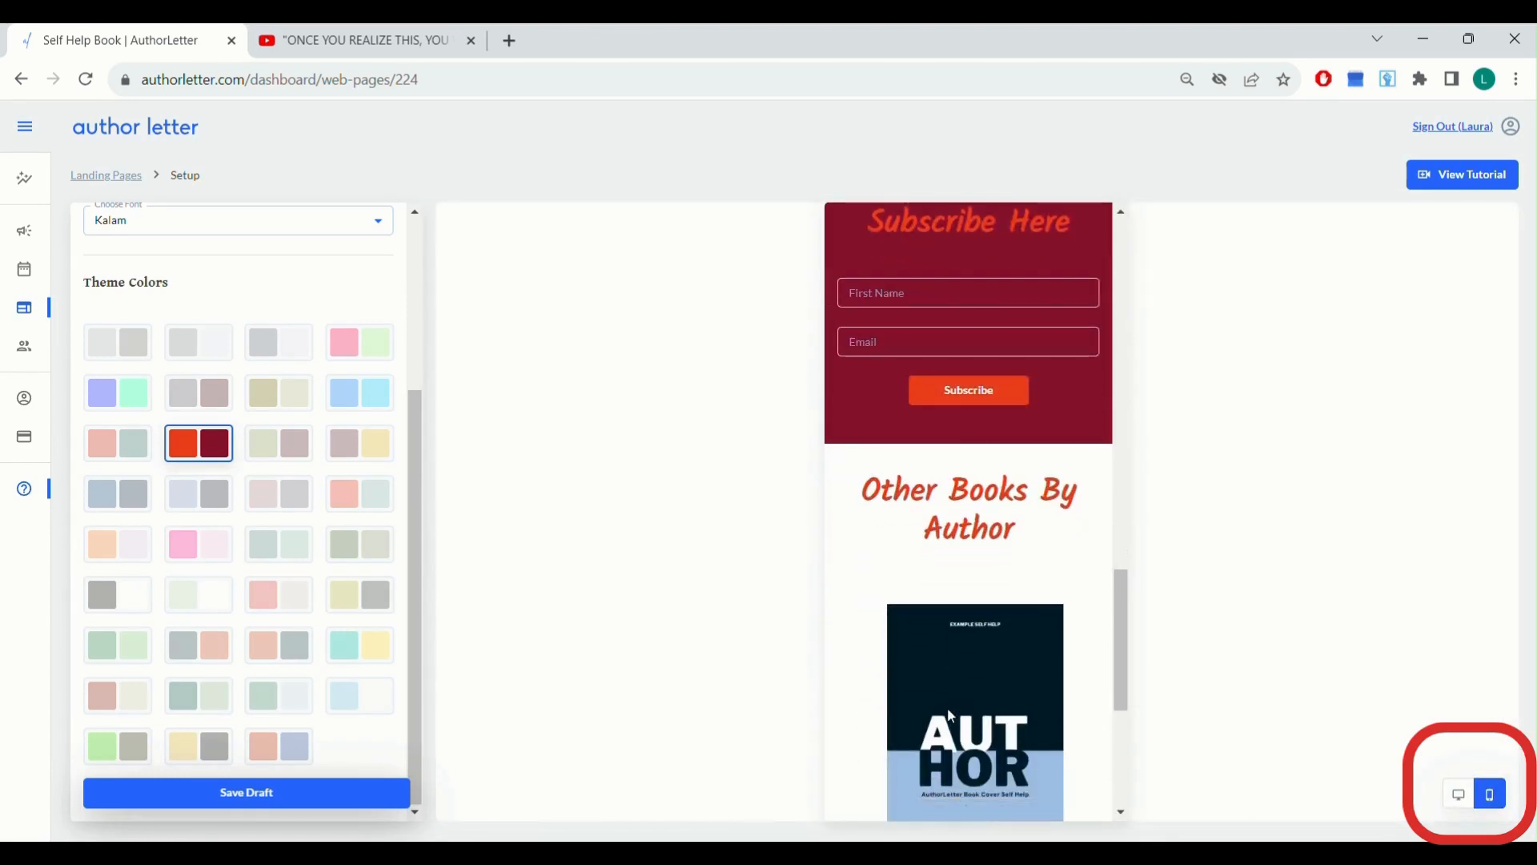
scroll(949, 715, "down", 3)
scroll(950, 712, "up", 15)
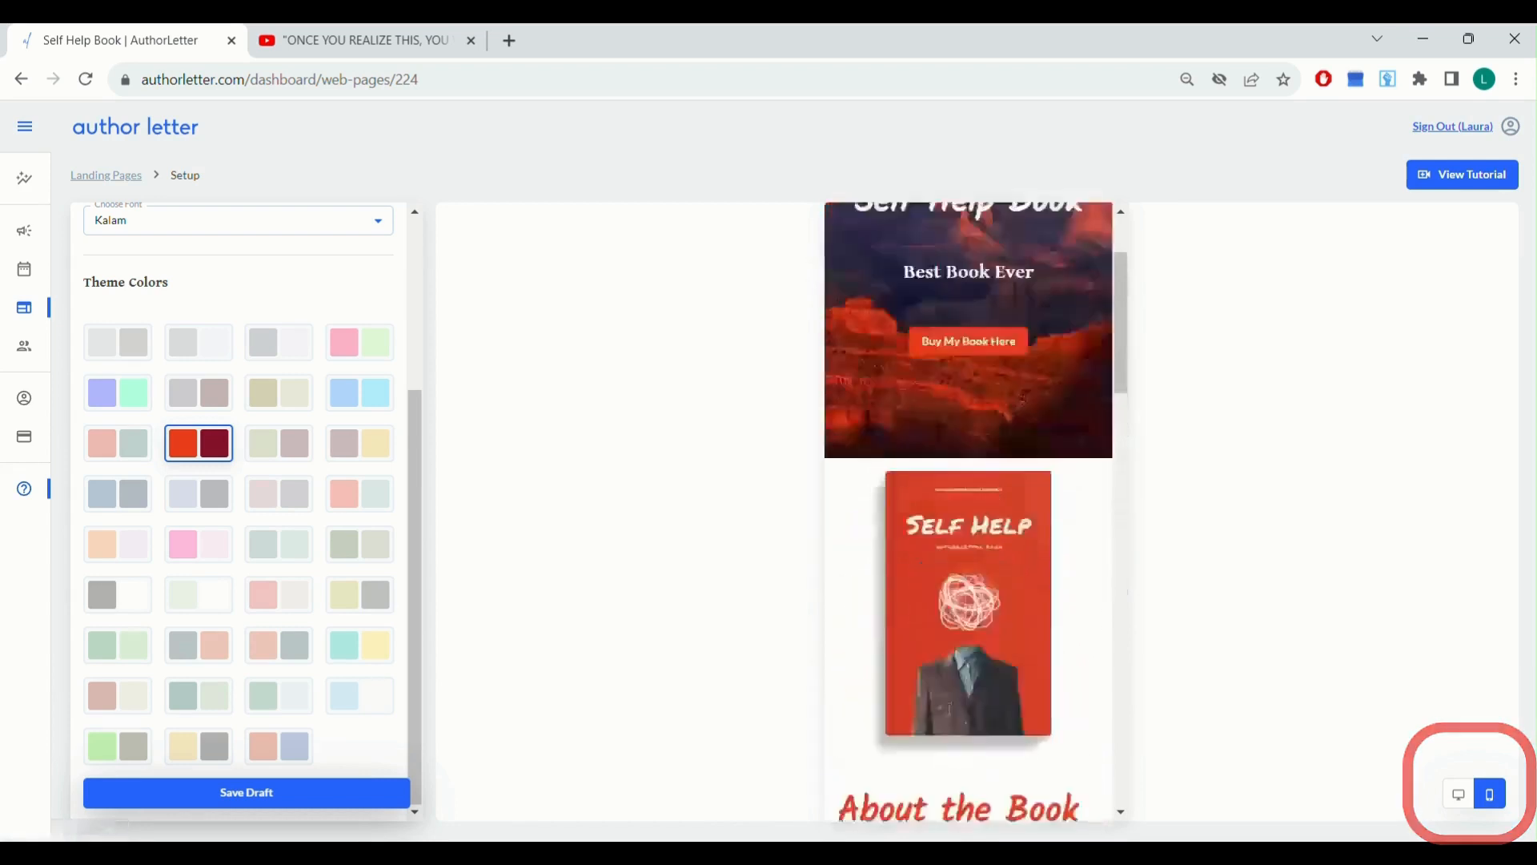
left_click(1458, 796)
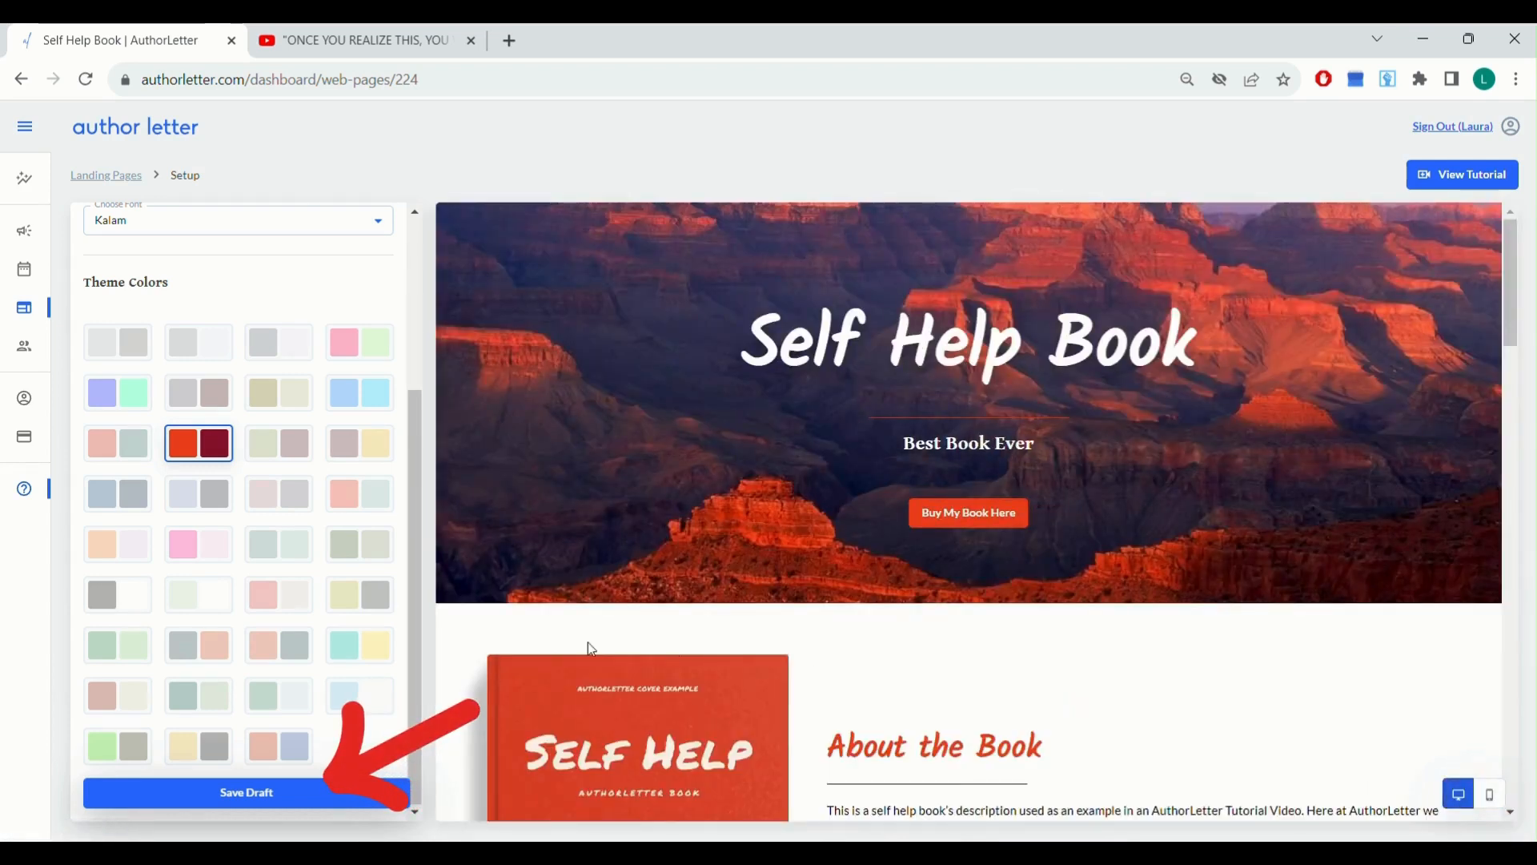
Save the landing page draft and publish the page.
left_click(365, 799)
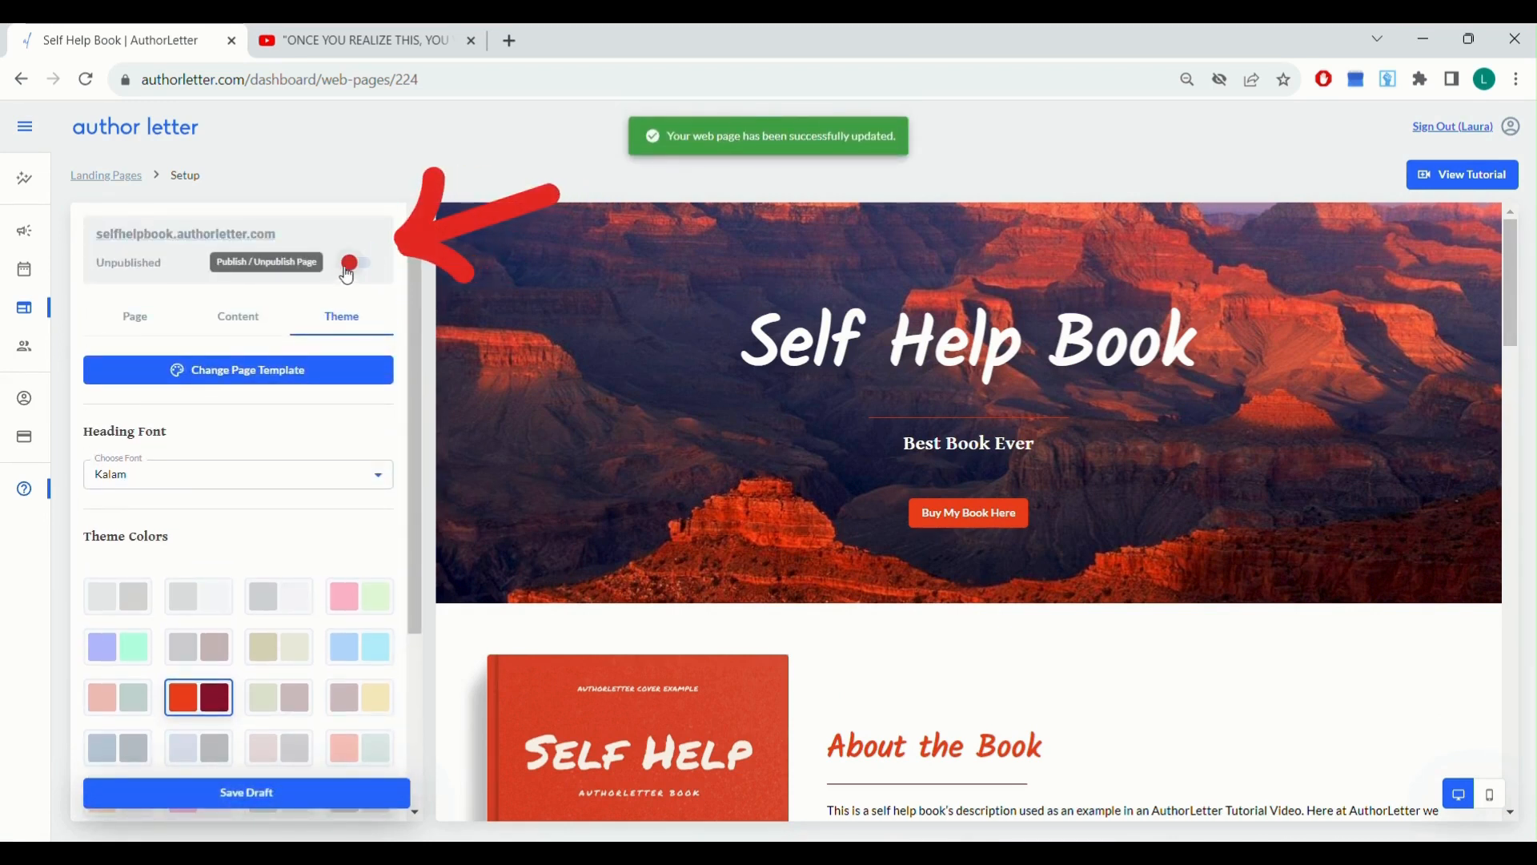
left_click(347, 269)
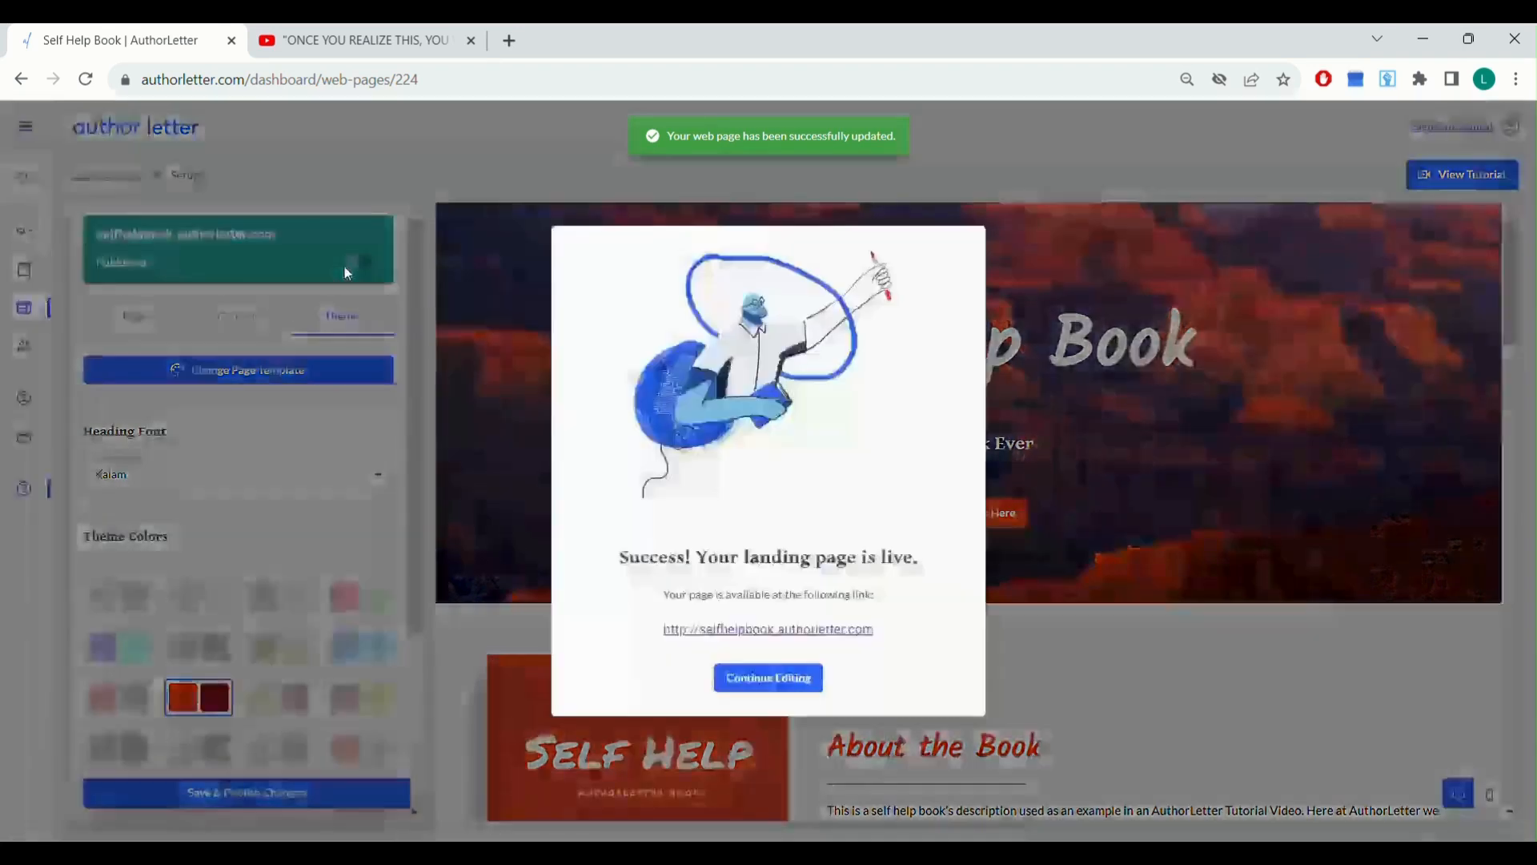
Open the live page at selfhelpbook.authorletter.com and review it from the About section to Other Books By Author.
left_click(679, 631)
scroll(430, 621, "down", 4)
scroll(429, 621, "down", 15)
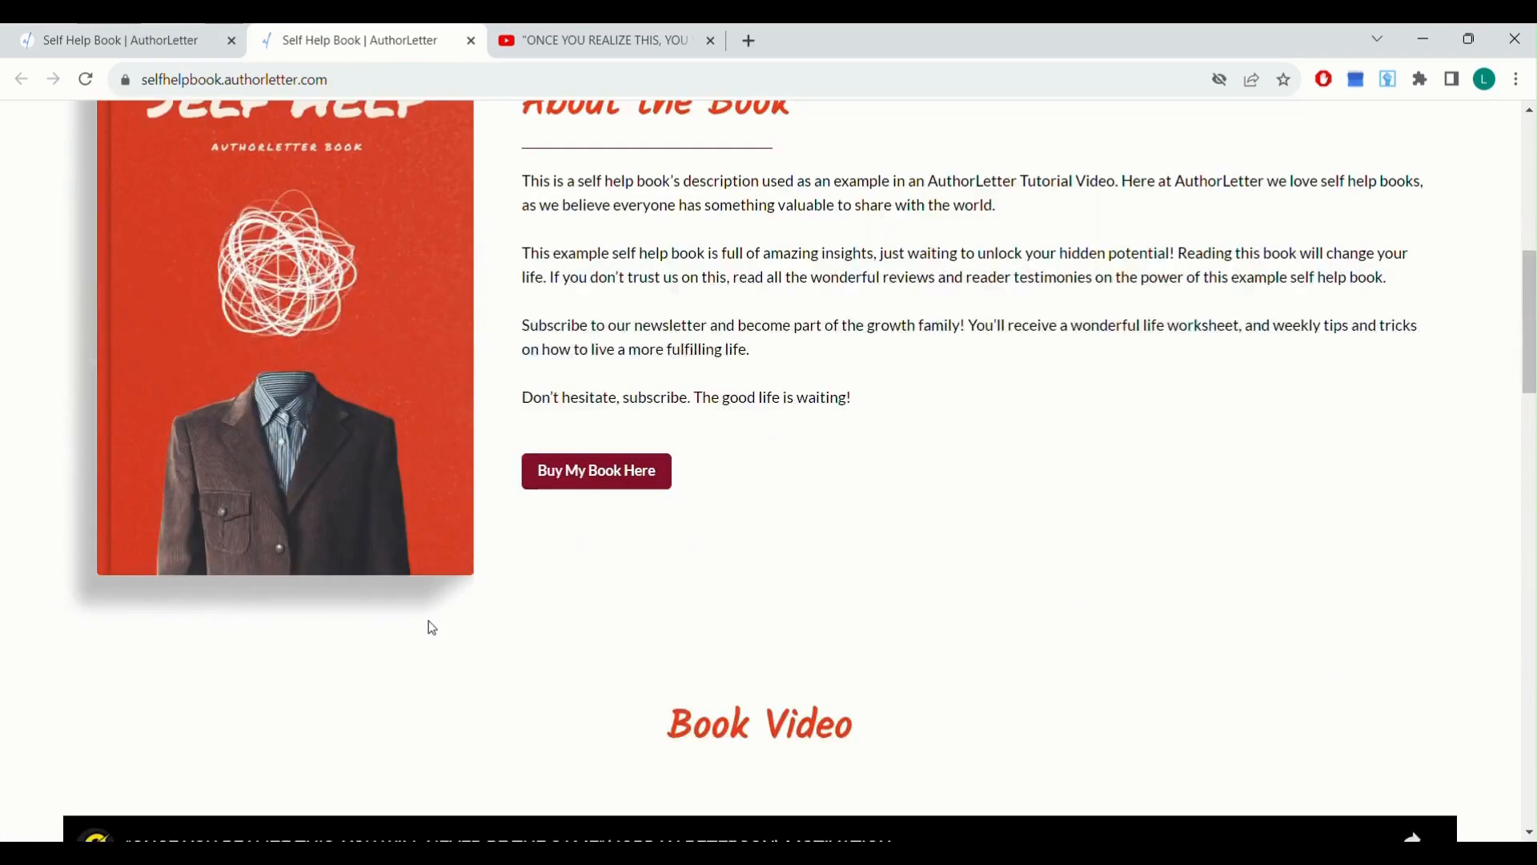
scroll(429, 625, "down", 10)
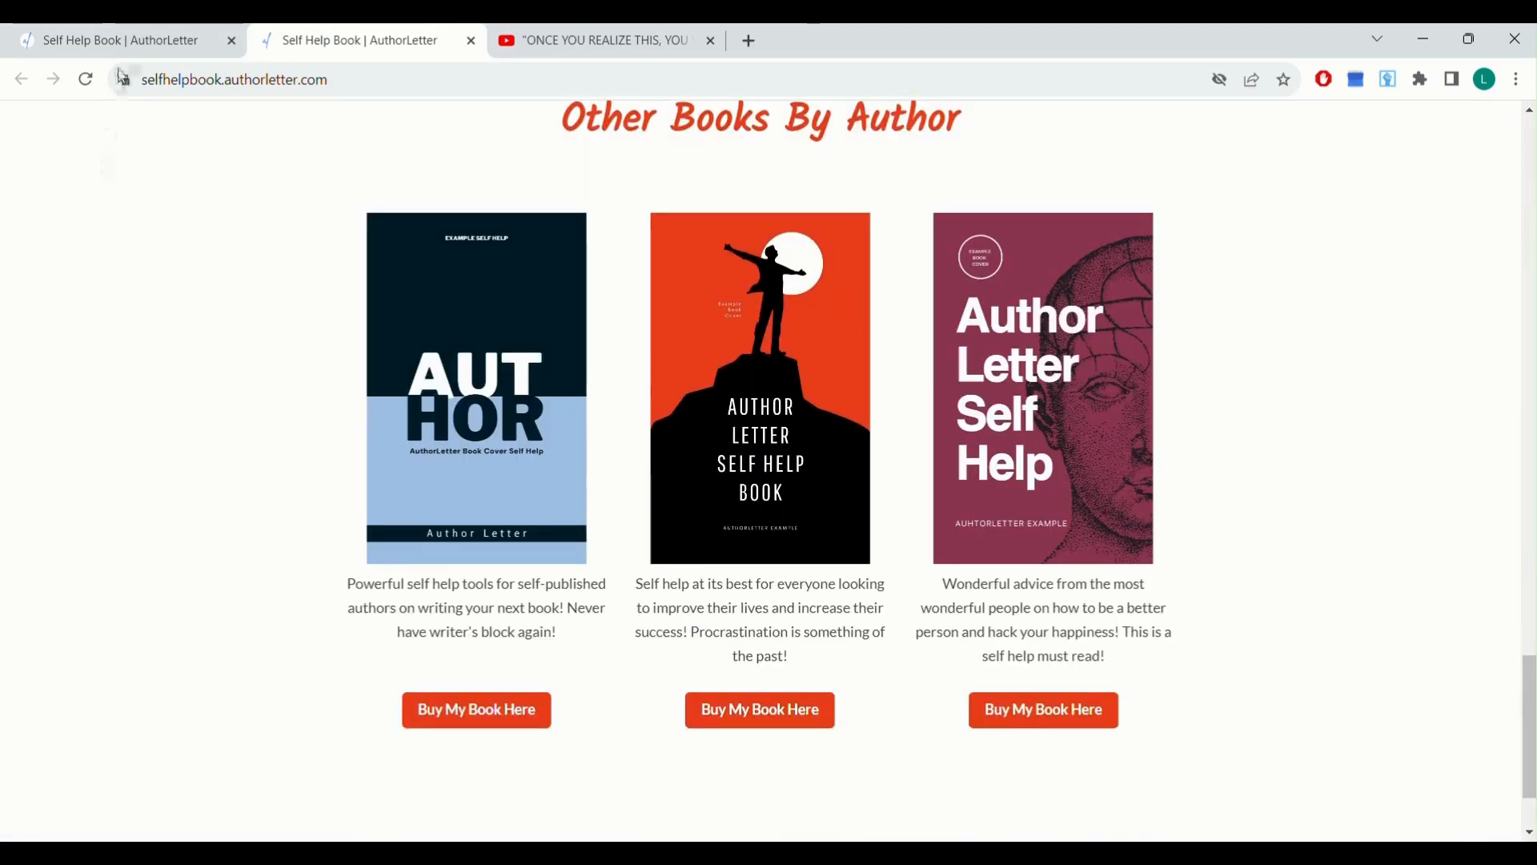
left_click(107, 44)
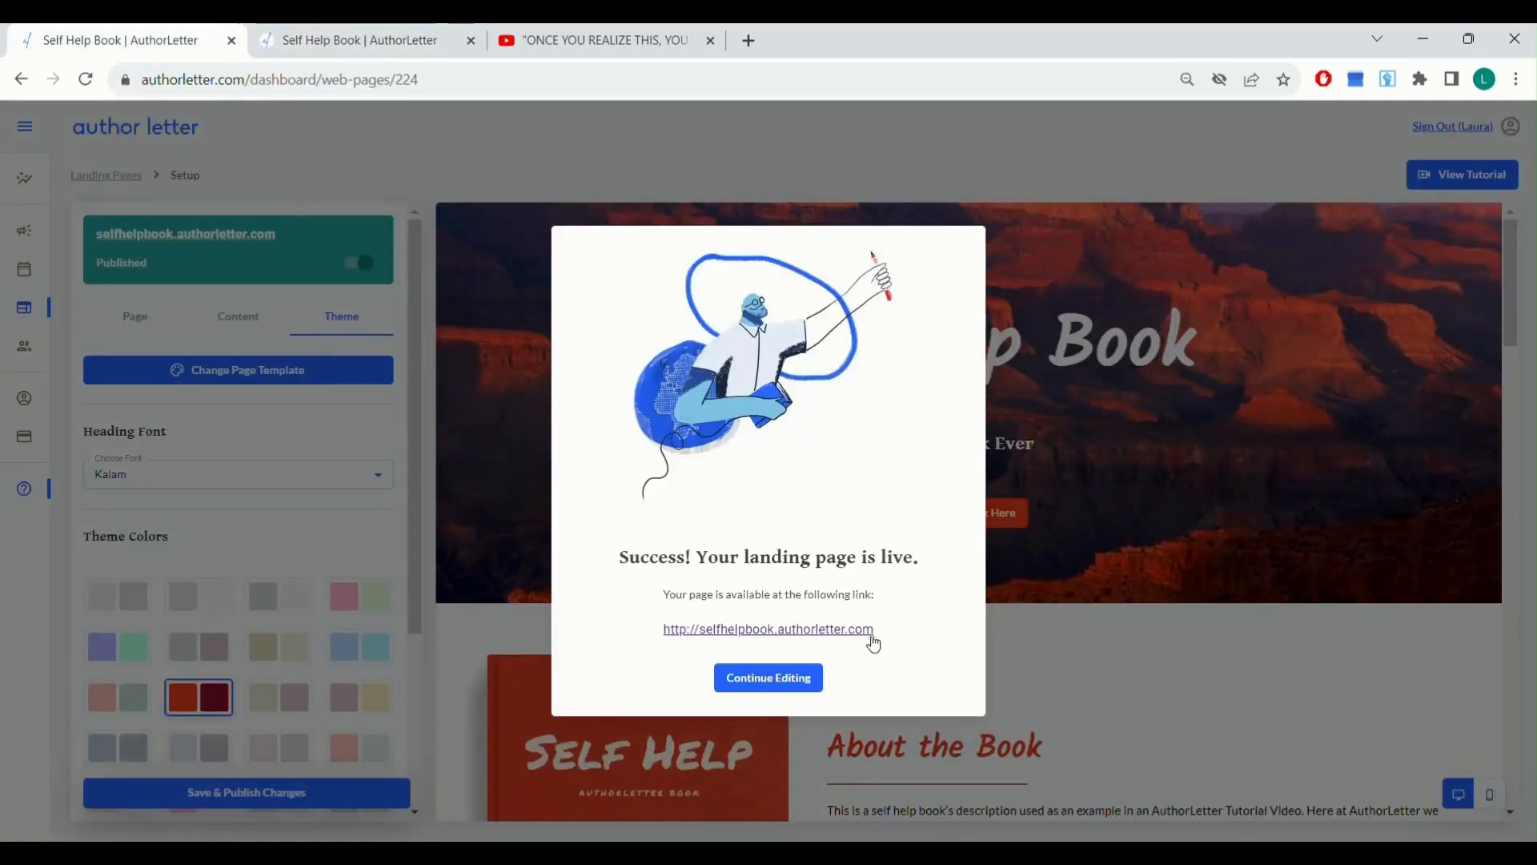
left_click_drag(881, 631, 666, 629)
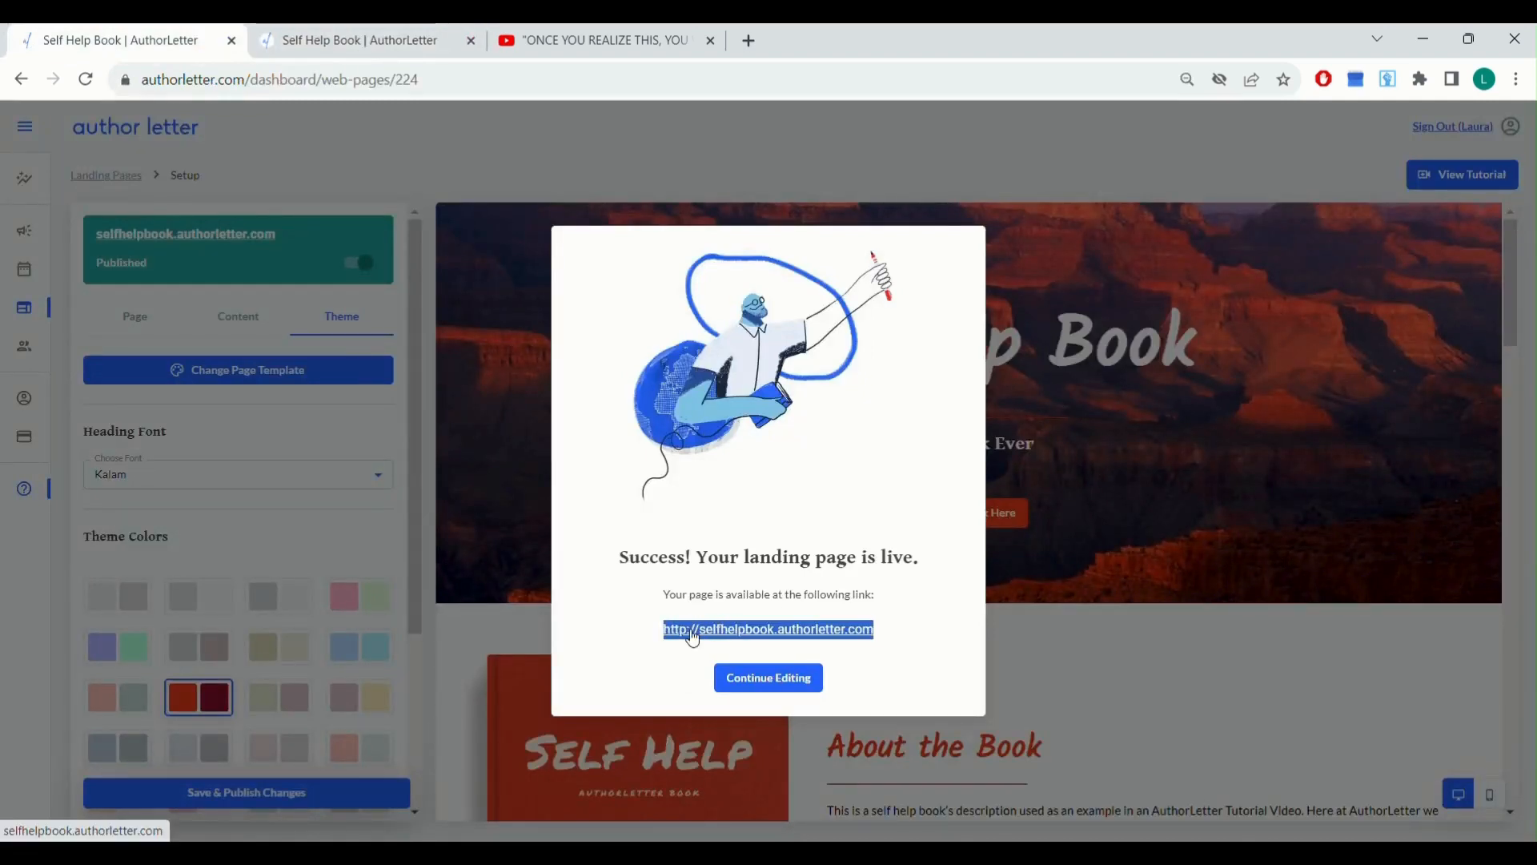
right_click(690, 627)
left_click(764, 396)
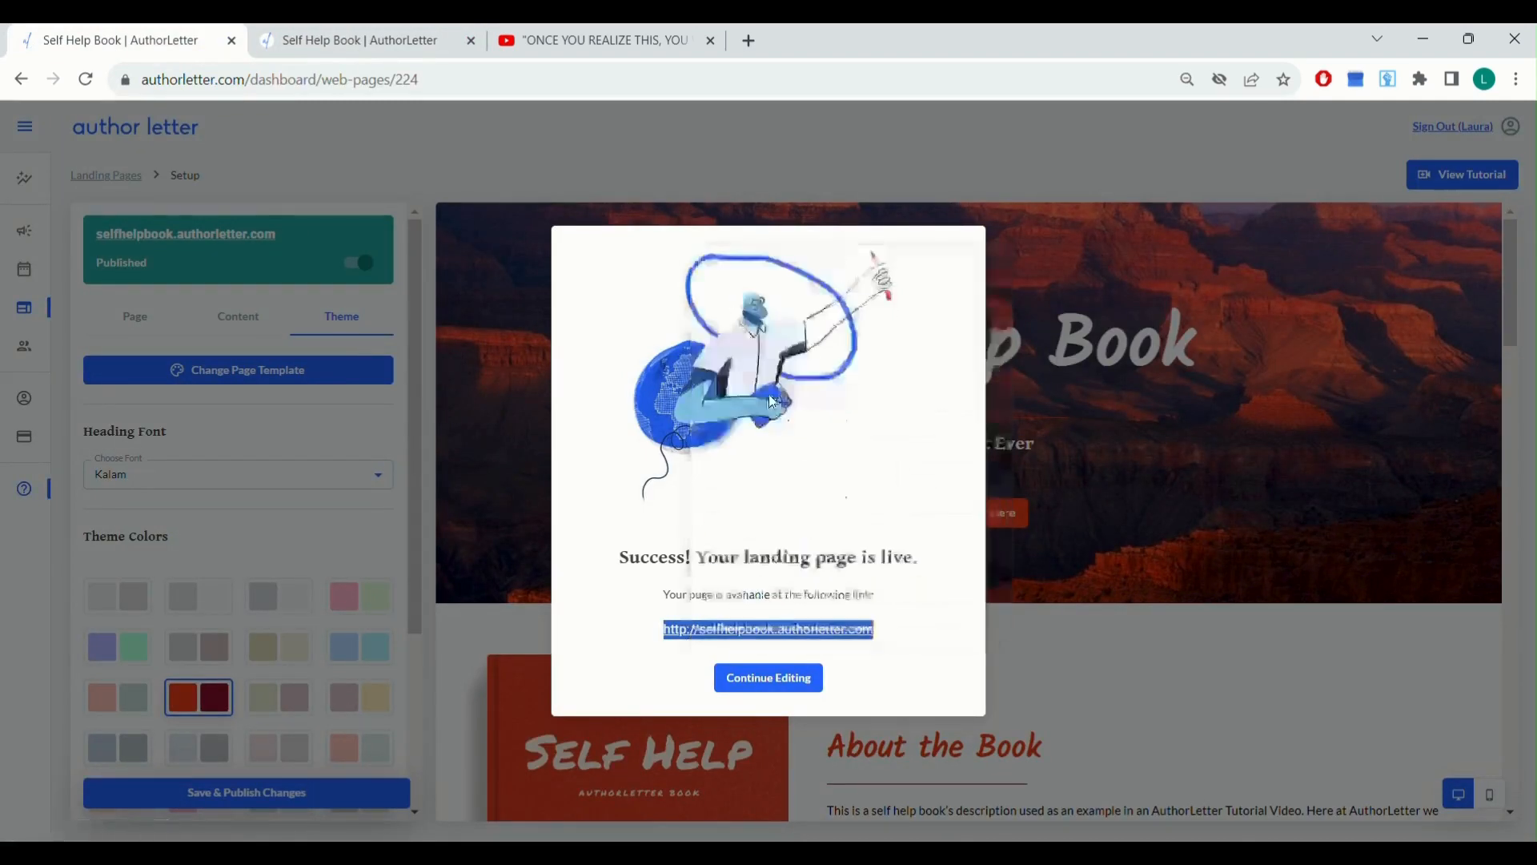